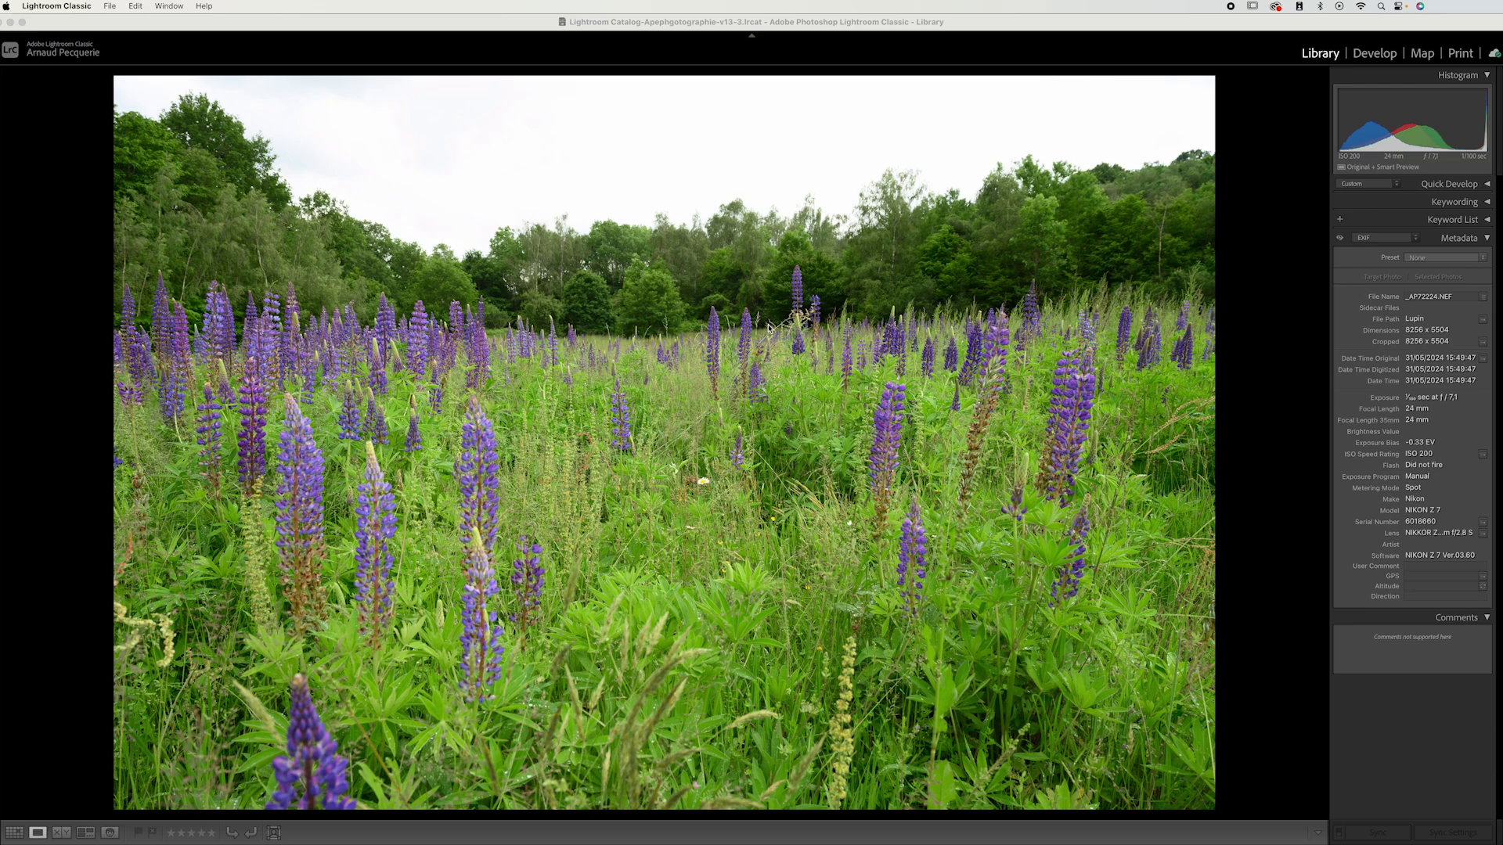
Step: Open the photo in Develop and set the Remove tool to Heal mode with size 8 and feather 35
left_click(1375, 54)
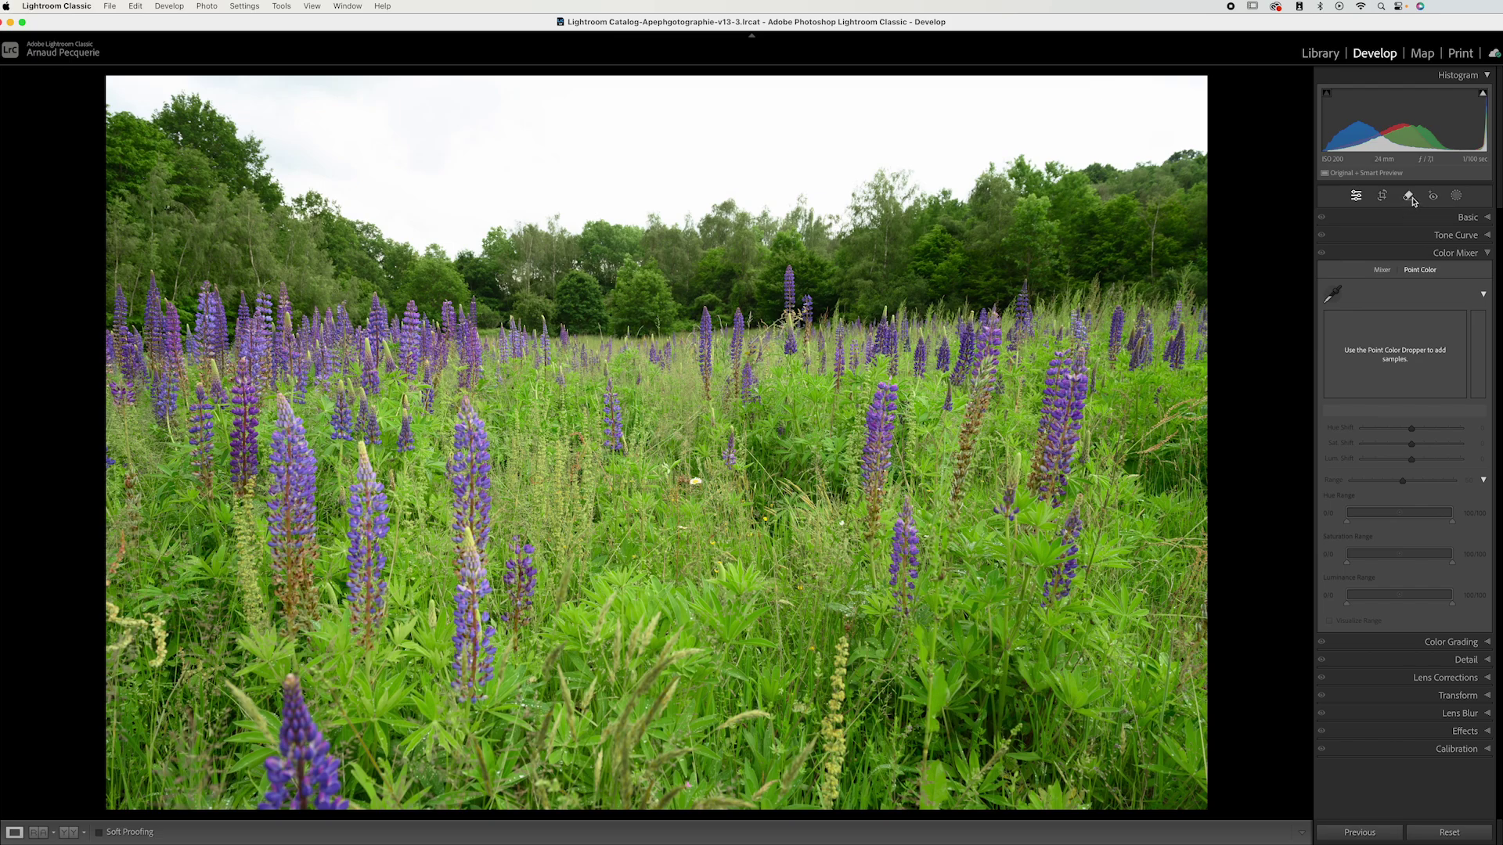
left_click(1408, 196)
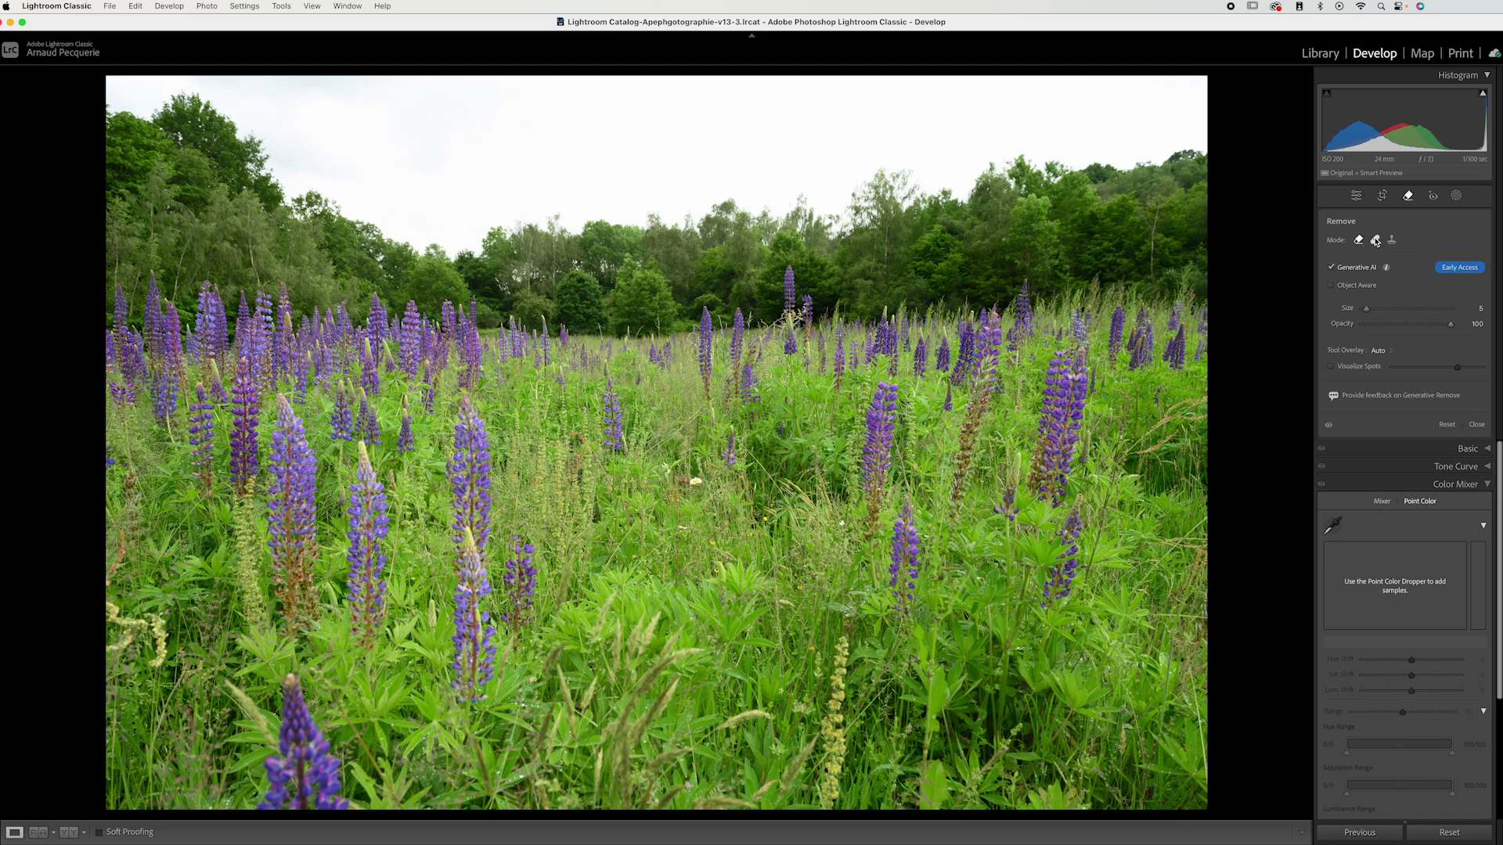
left_click(1375, 240)
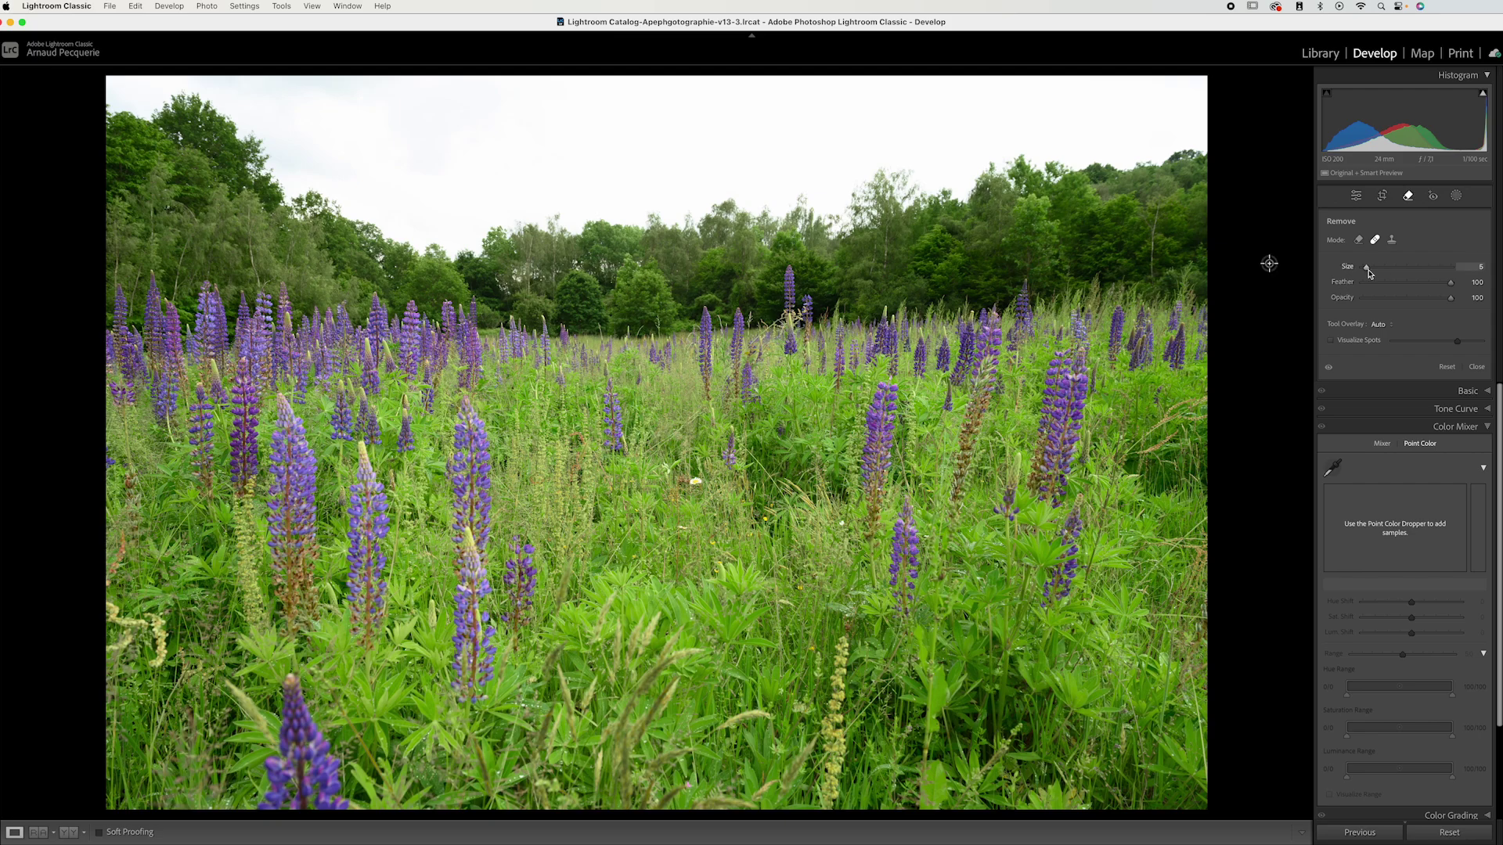
left_click_drag(1367, 270, 1375, 269)
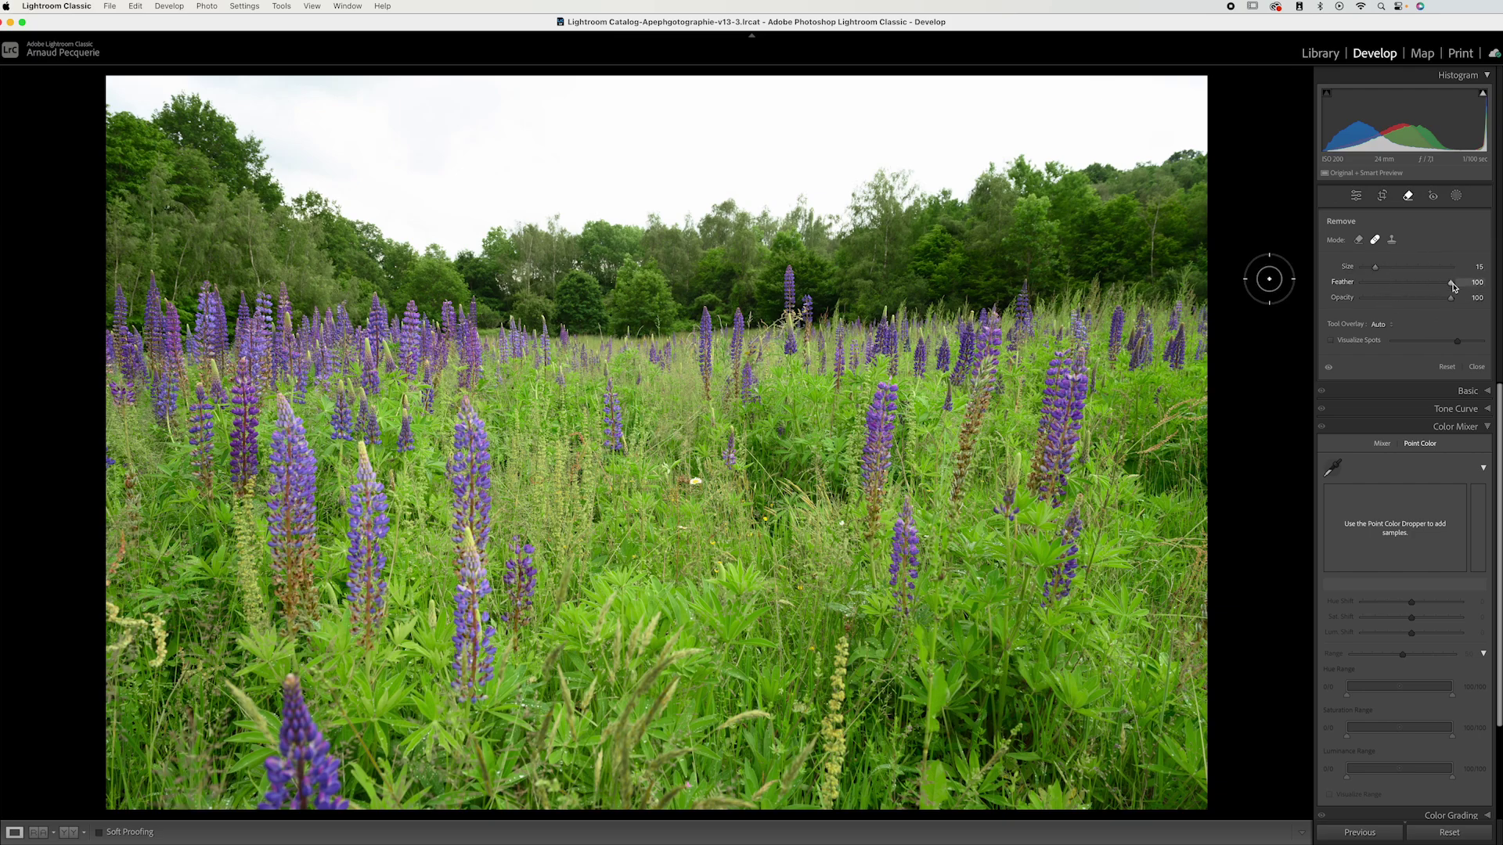
left_click_drag(1452, 283, 1370, 272)
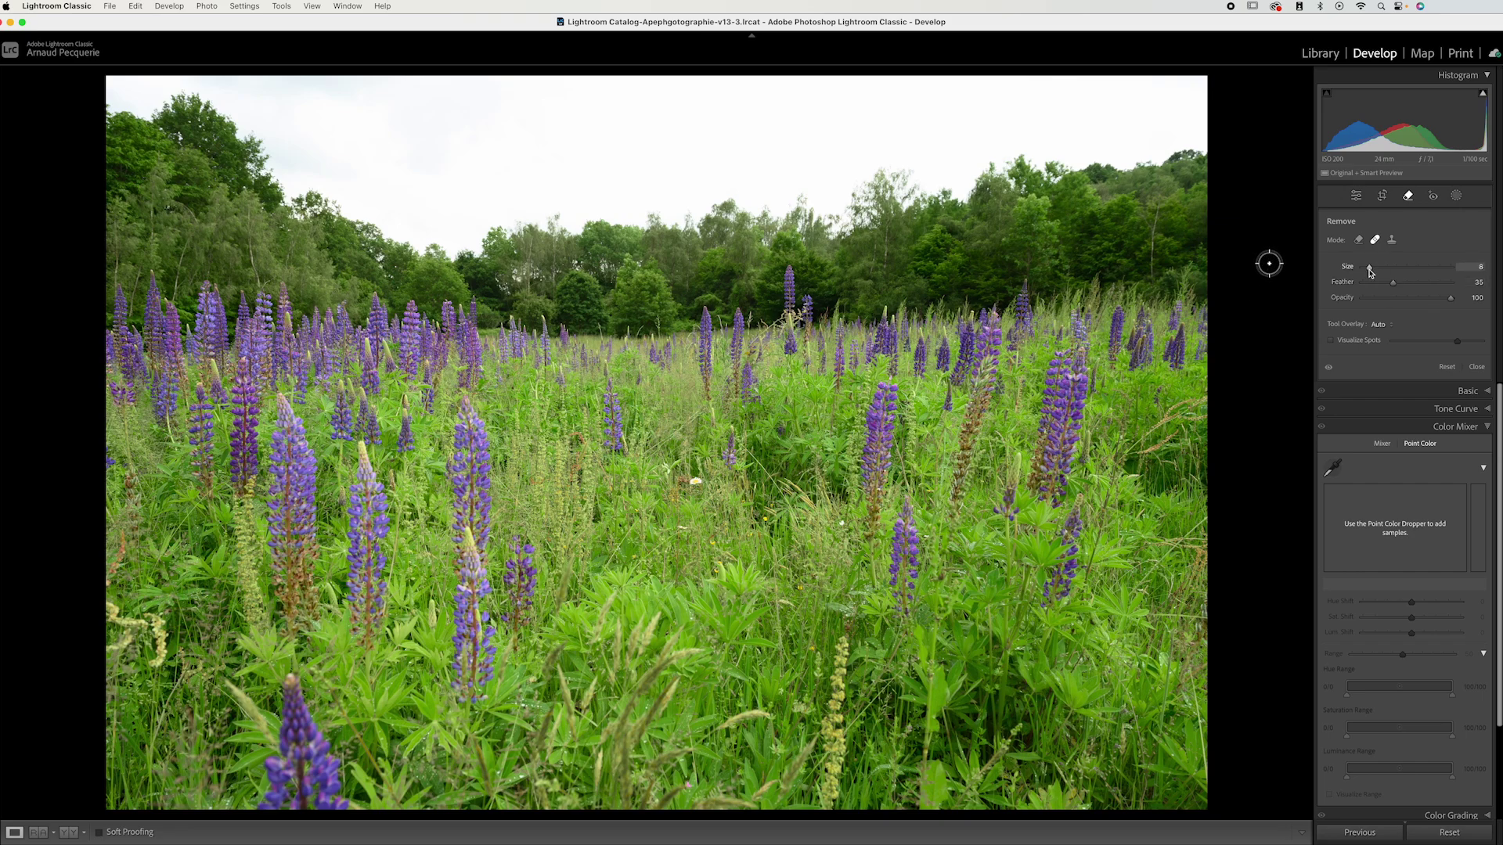
Step: Heal the upper part of the tallest lupin in front of the trees, sampling the dark foliage just to its right
key("z")
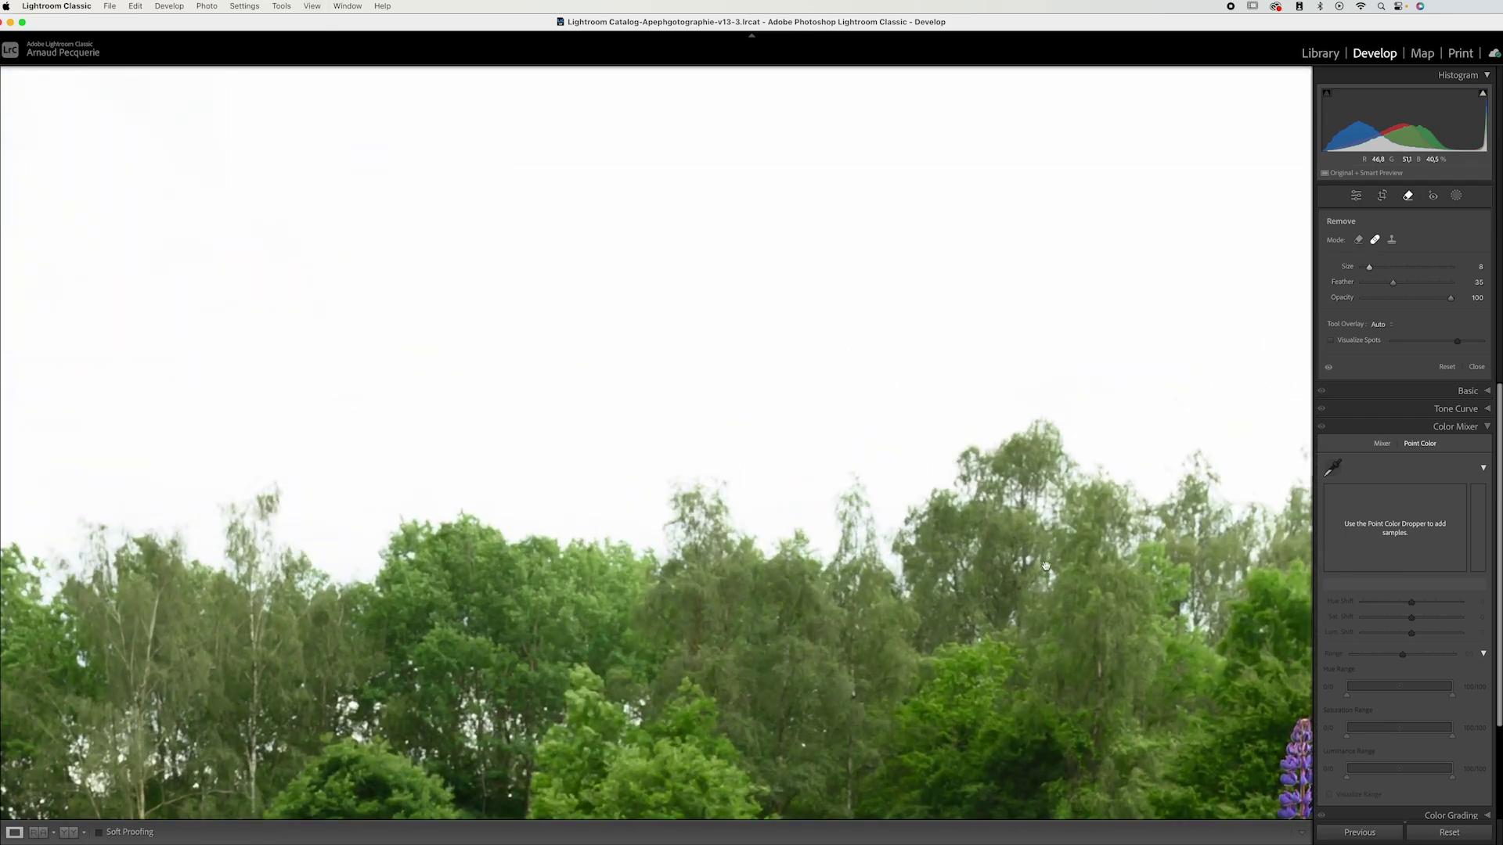
left_click_drag(951, 474, 731, 243)
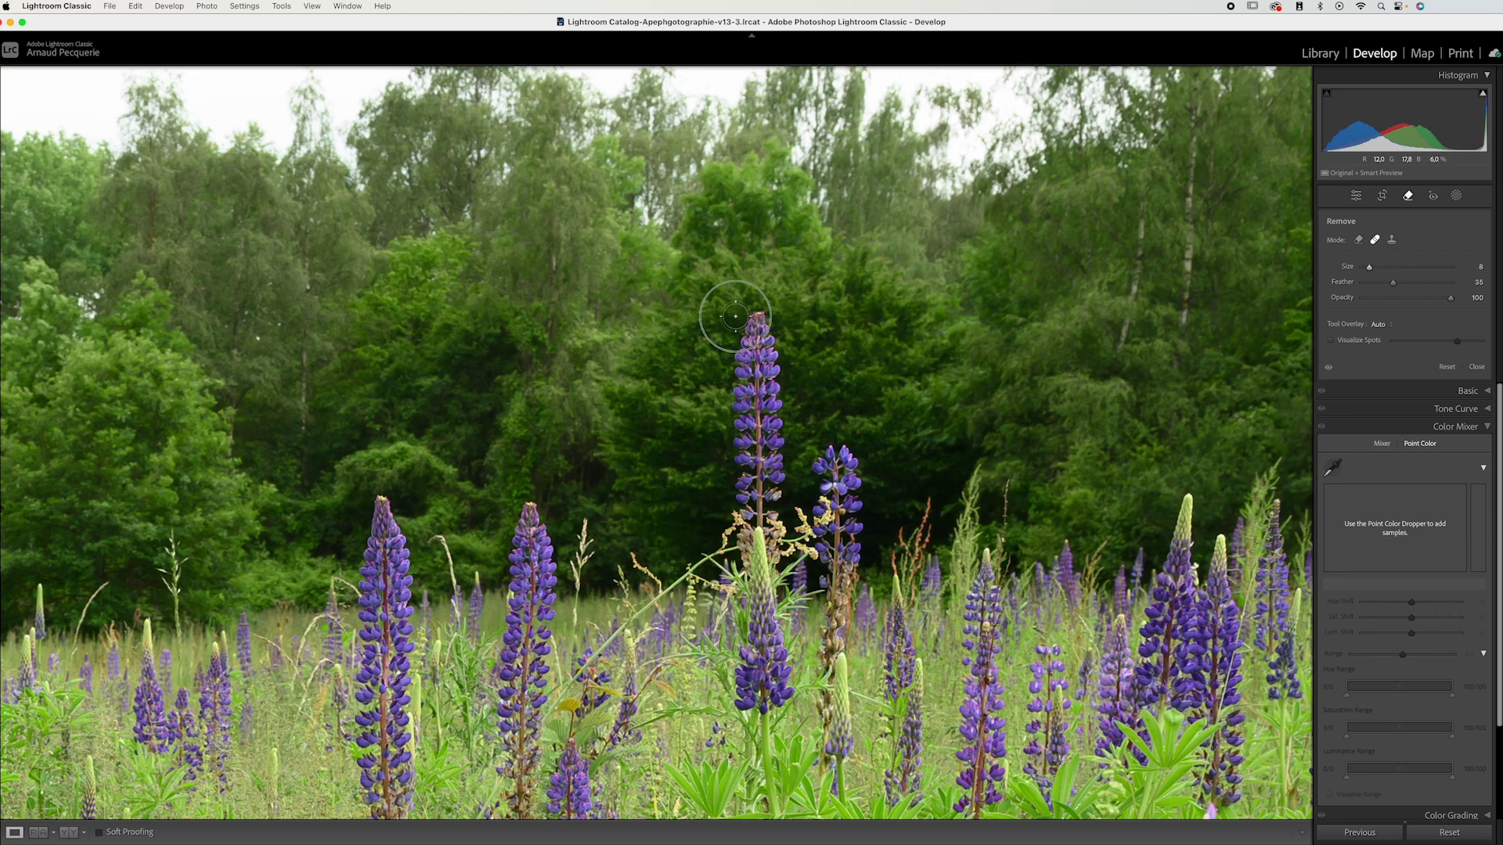
mouse_move(760, 314)
left_mouse_down()
mouse_move(734, 317)
mouse_move(779, 332)
mouse_move(783, 353)
mouse_move(746, 339)
mouse_move(740, 458)
mouse_move(774, 435)
mouse_move(767, 377)
mouse_move(787, 423)
mouse_move(748, 461)
mouse_move(770, 452)
left_mouse_up()
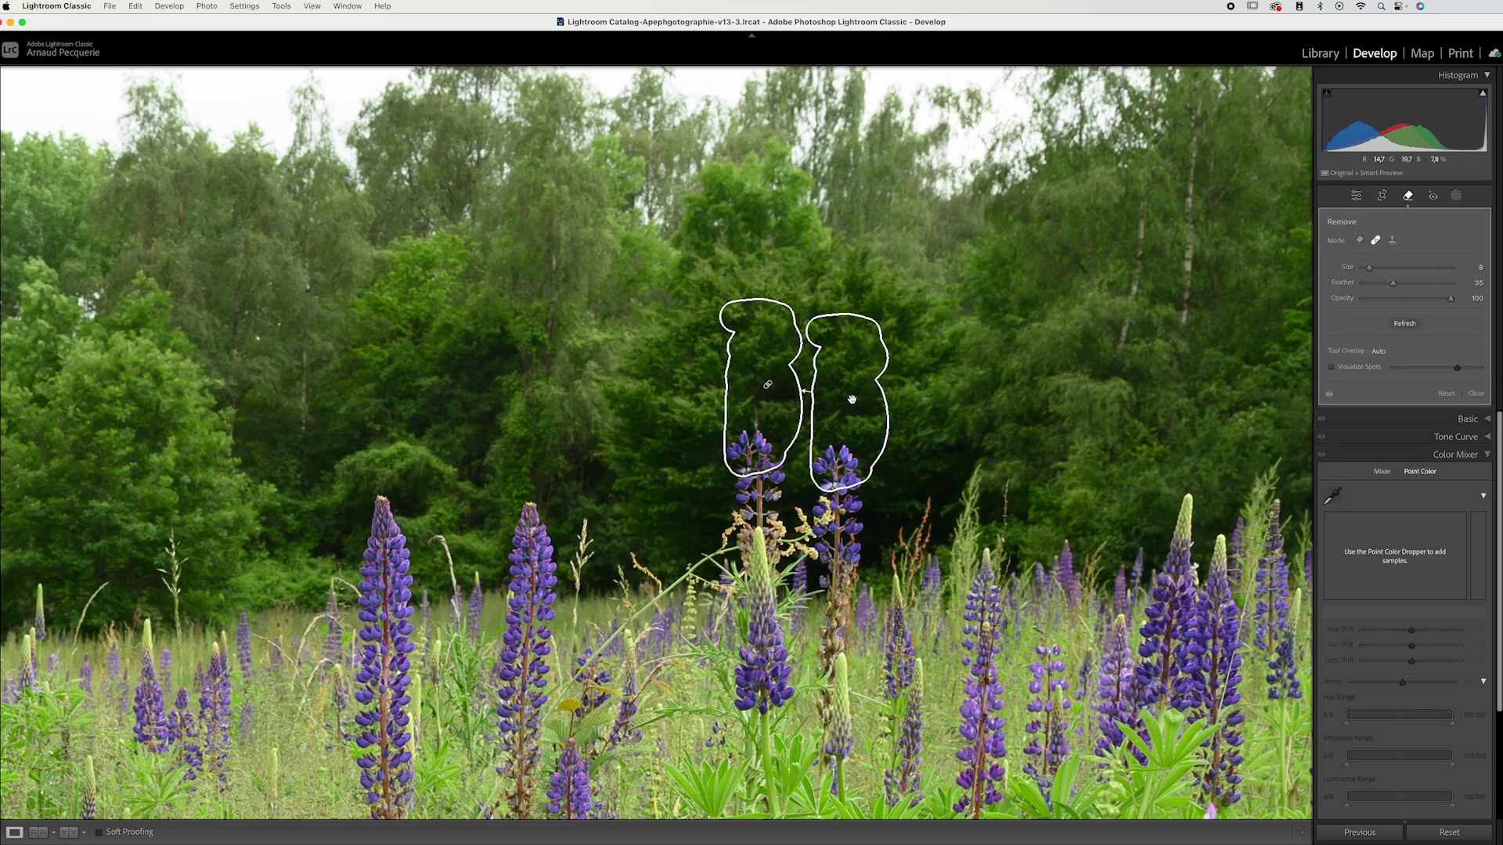
mouse_move(850, 384)
left_mouse_down()
mouse_move(922, 391)
mouse_move(911, 384)
left_mouse_up()
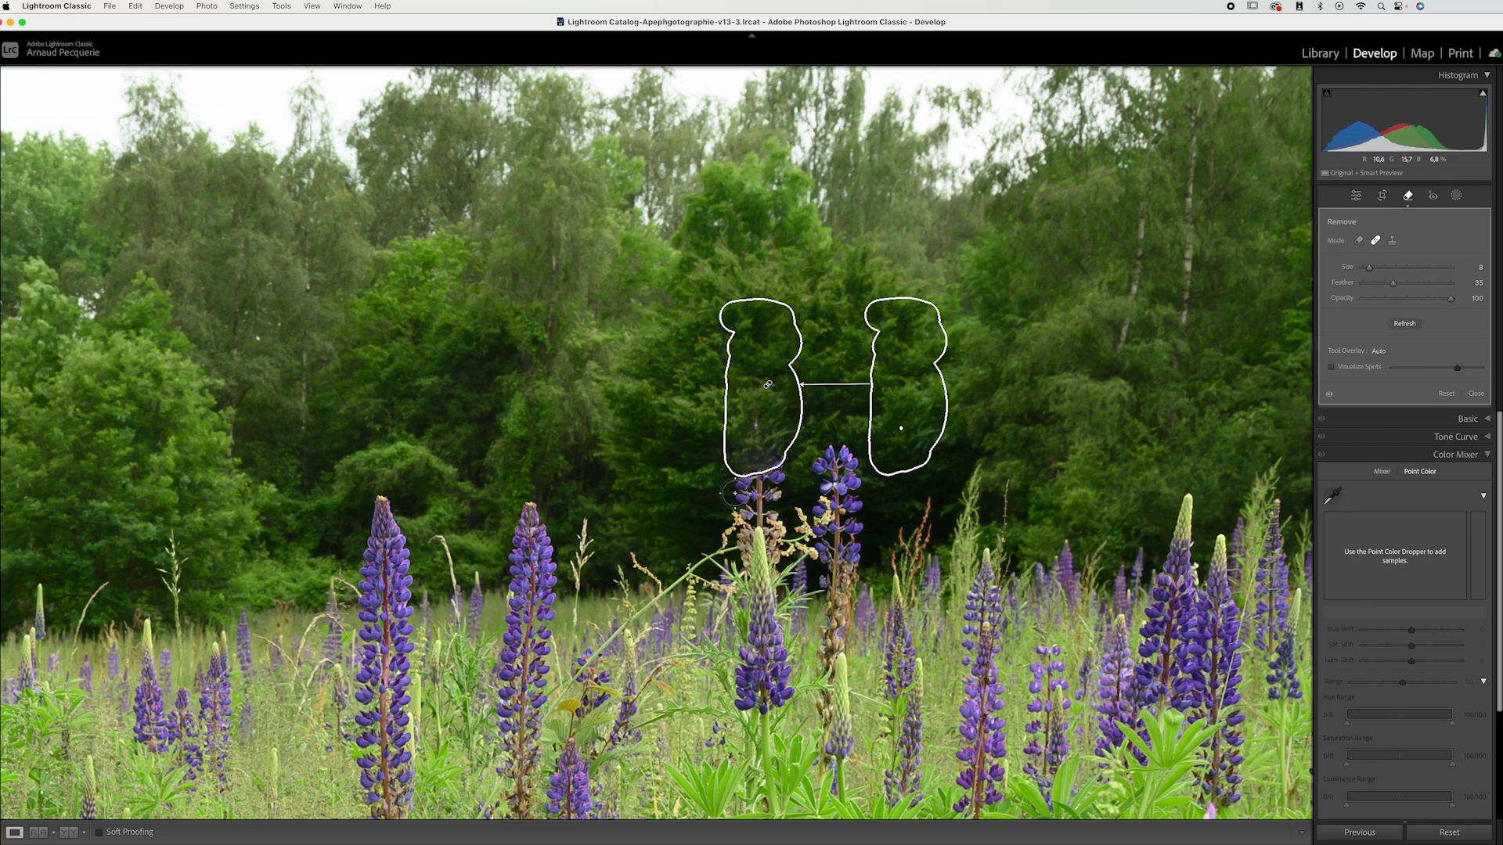
Step: Heal the remainder of the tall lupin and the shorter one beside it, repositioning the source area over the trees
mouse_move(729, 493)
left_mouse_down()
mouse_move(784, 471)
mouse_move(749, 465)
mouse_move(754, 411)
mouse_move(758, 464)
mouse_move(846, 454)
mouse_move(727, 505)
mouse_move(798, 526)
mouse_move(804, 573)
mouse_move(853, 548)
mouse_move(841, 571)
mouse_move(856, 491)
mouse_move(839, 469)
mouse_move(792, 501)
mouse_move(826, 536)
mouse_move(839, 493)
mouse_move(746, 497)
mouse_move(736, 478)
mouse_move(756, 474)
mouse_move(783, 545)
mouse_move(756, 497)
mouse_move(716, 546)
left_mouse_up()
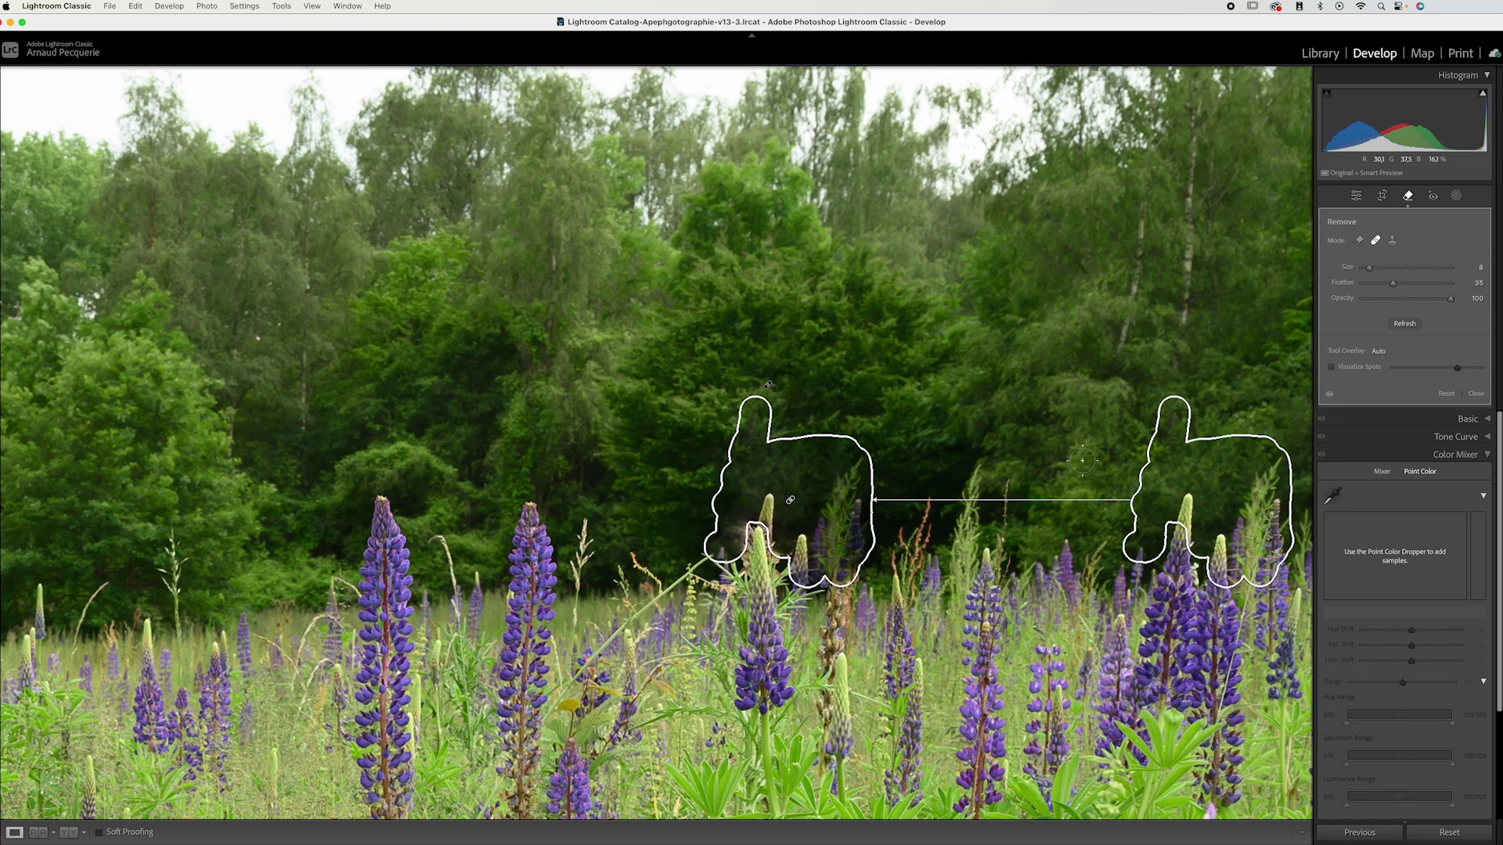
mouse_move(1210, 474)
left_mouse_down()
mouse_move(1040, 429)
mouse_move(973, 392)
mouse_move(1083, 386)
left_mouse_up()
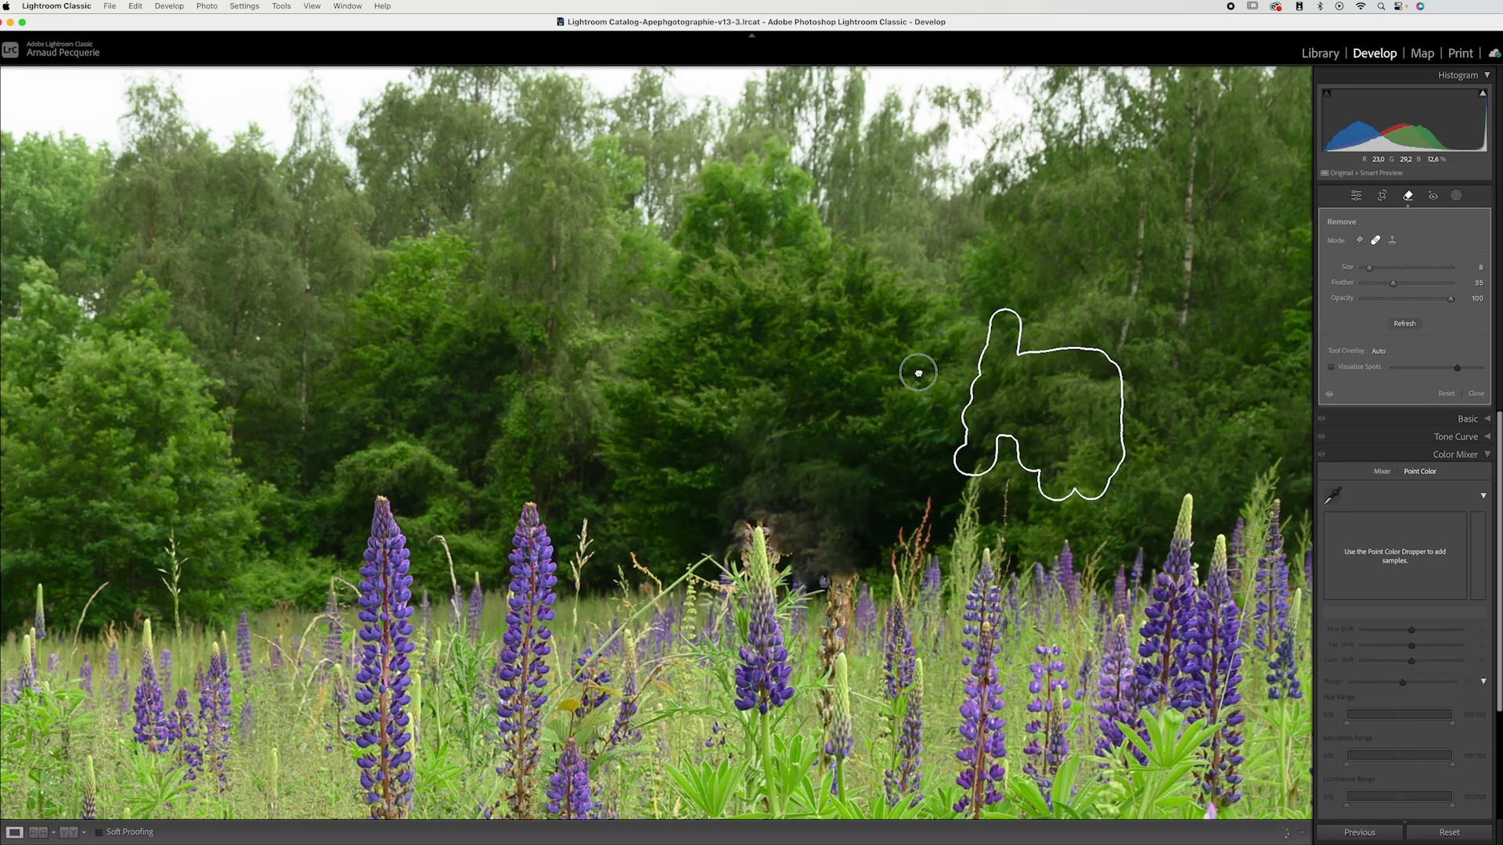
left_click_drag(918, 373, 802, 365)
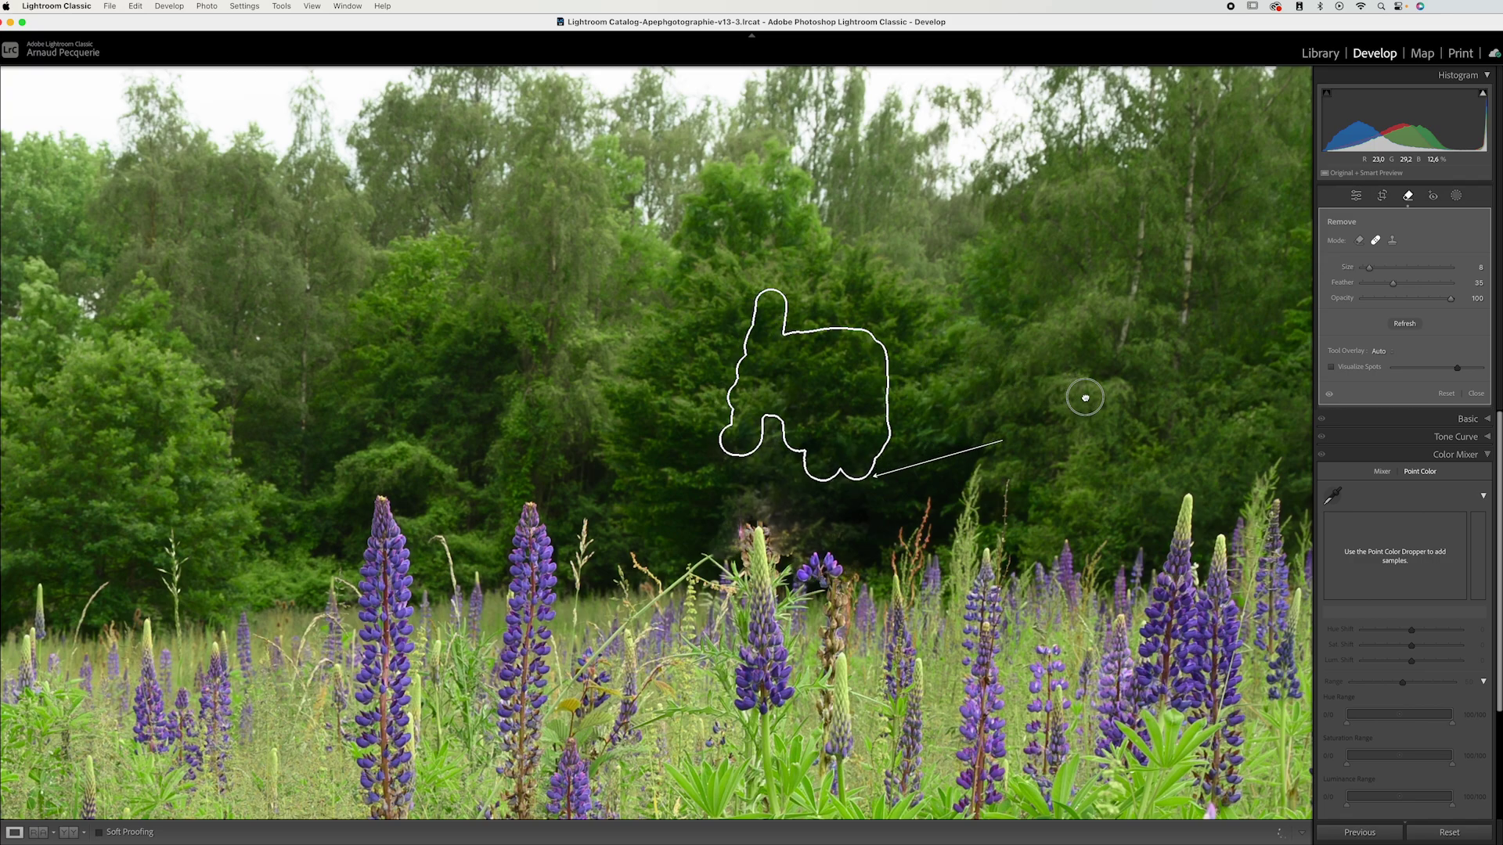
mouse_move(1085, 398)
left_mouse_down()
mouse_move(1107, 432)
mouse_move(1089, 432)
mouse_move(1106, 421)
left_mouse_up()
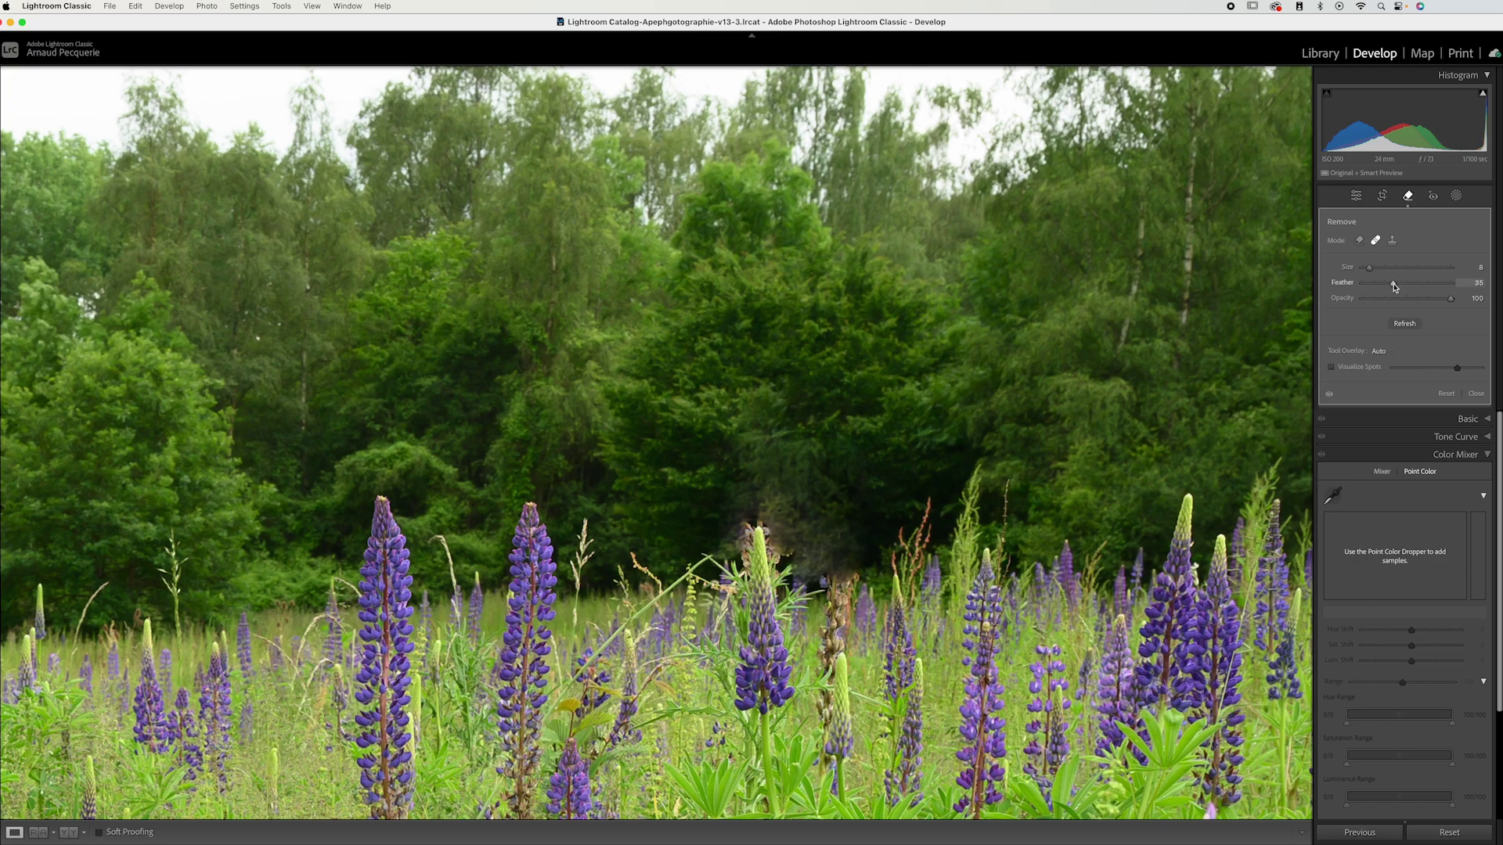
Step: Set the heal feather to 100 and paint over the smudged area above the green flower tip
left_click_drag(1393, 286, 1459, 285)
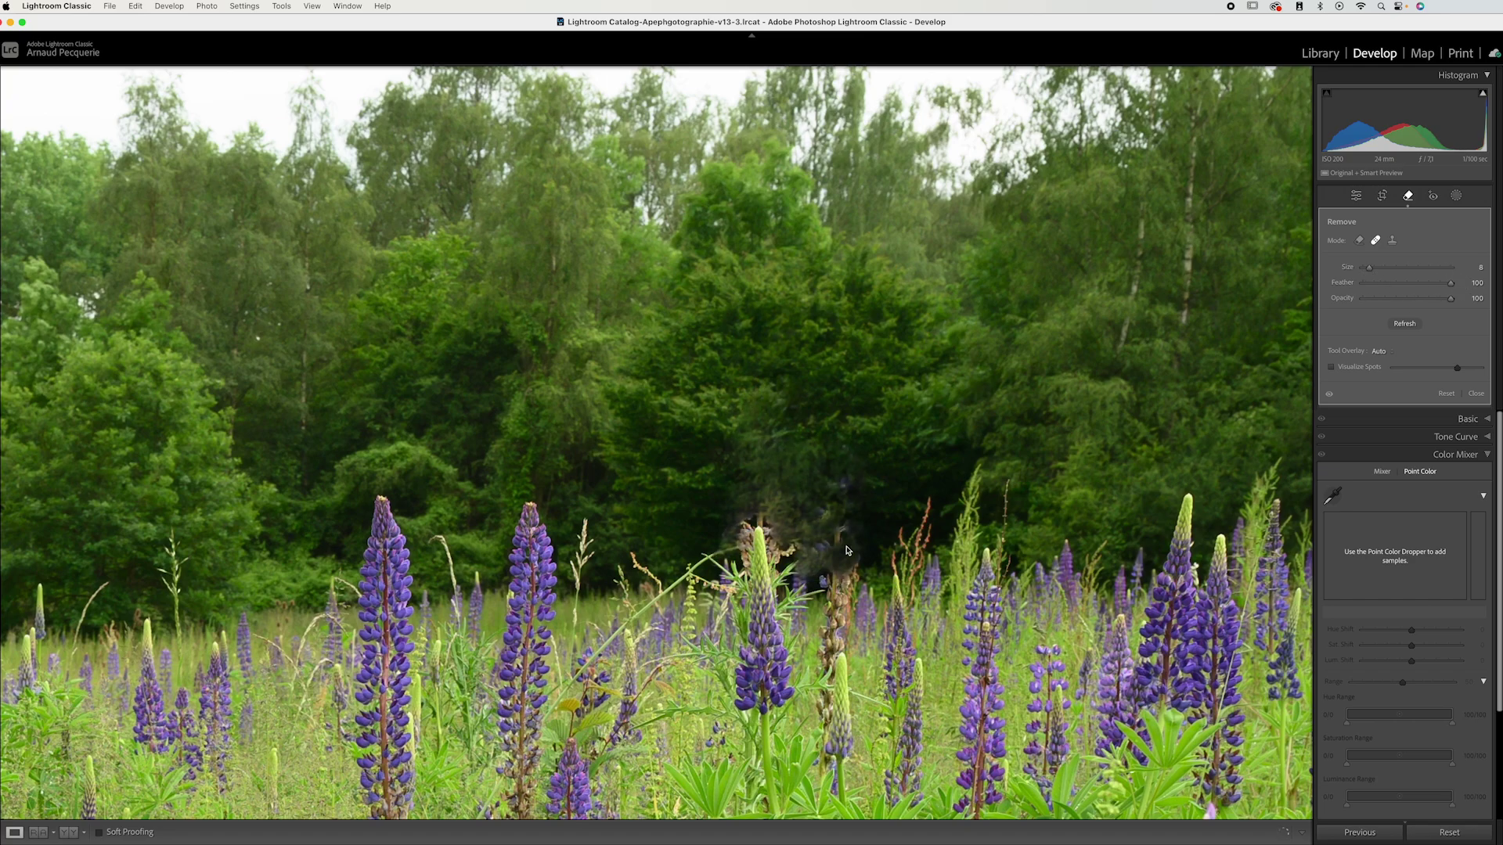
left_click(688, 550)
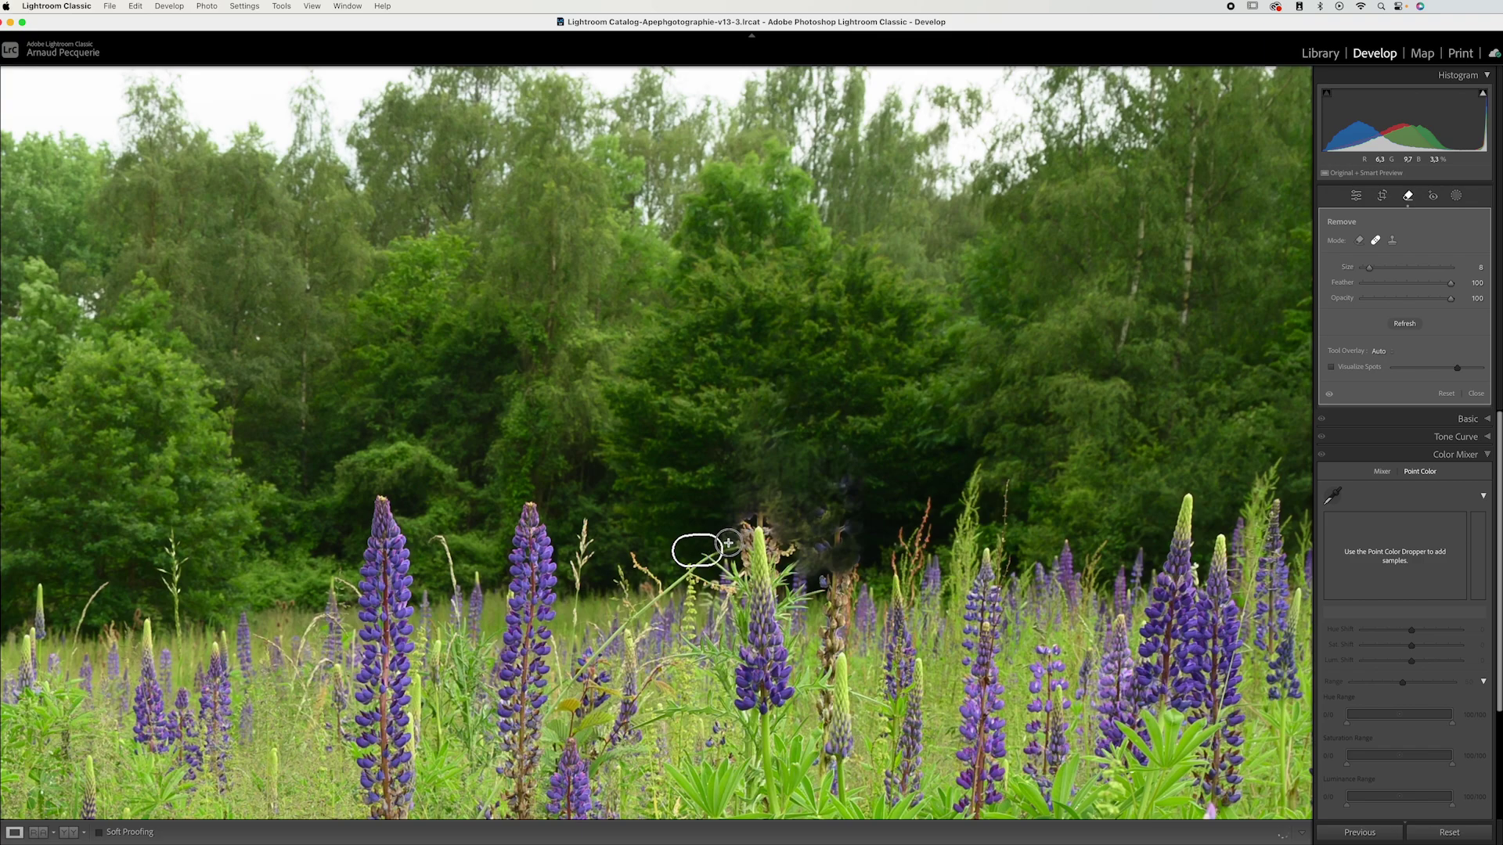
mouse_move(728, 543)
left_mouse_down()
mouse_move(770, 512)
mouse_move(795, 552)
mouse_move(843, 552)
mouse_move(842, 485)
mouse_move(784, 503)
mouse_move(821, 518)
mouse_move(823, 537)
mouse_move(805, 532)
mouse_move(818, 520)
mouse_move(764, 504)
mouse_move(718, 528)
left_mouse_up()
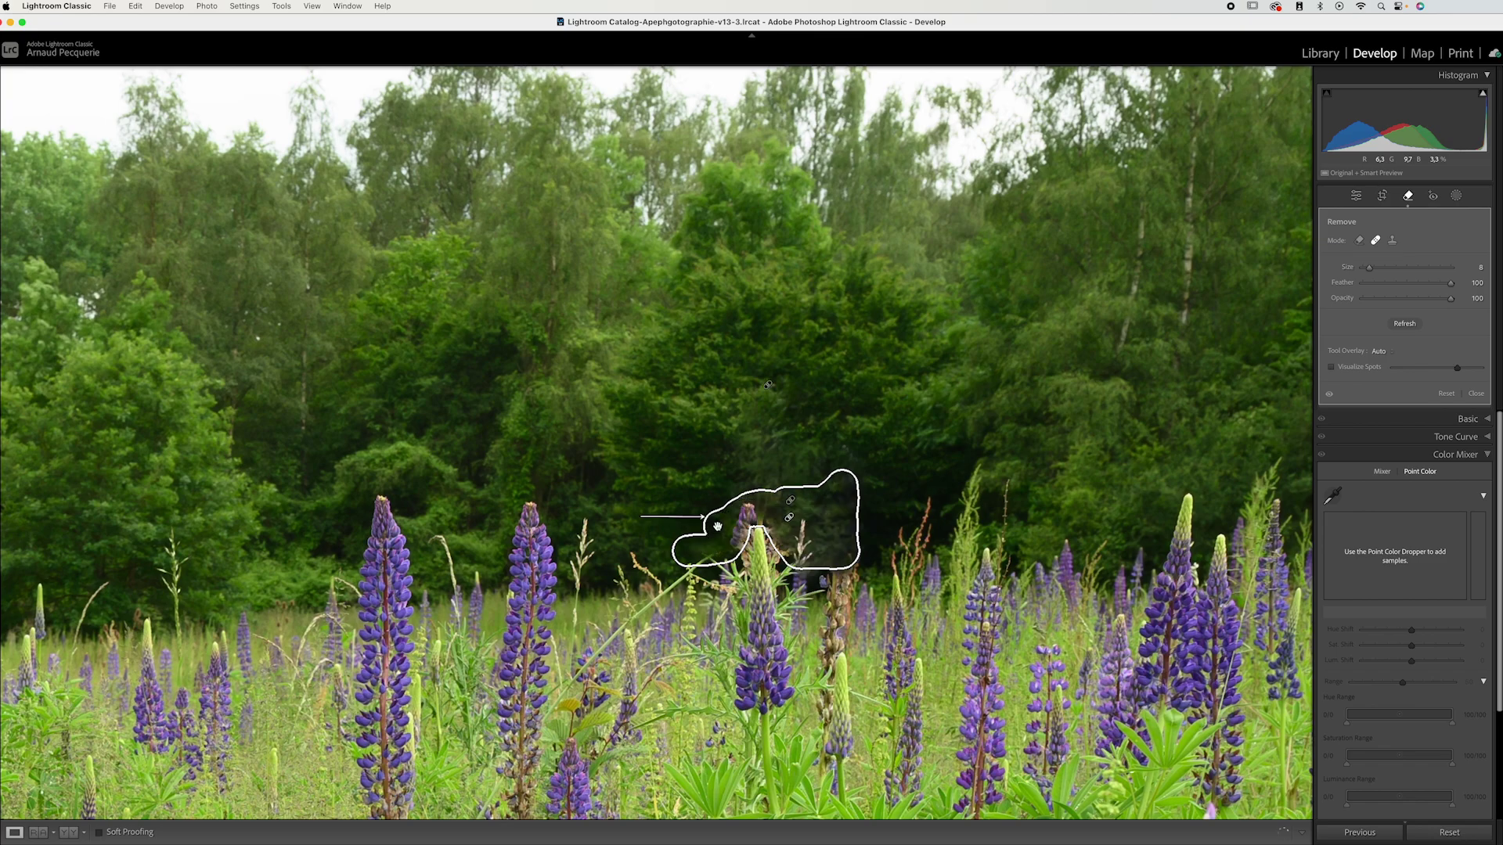
Step: Try different source areas in the trees on both sides for the last heal correction
left_click_drag(601, 523, 915, 499)
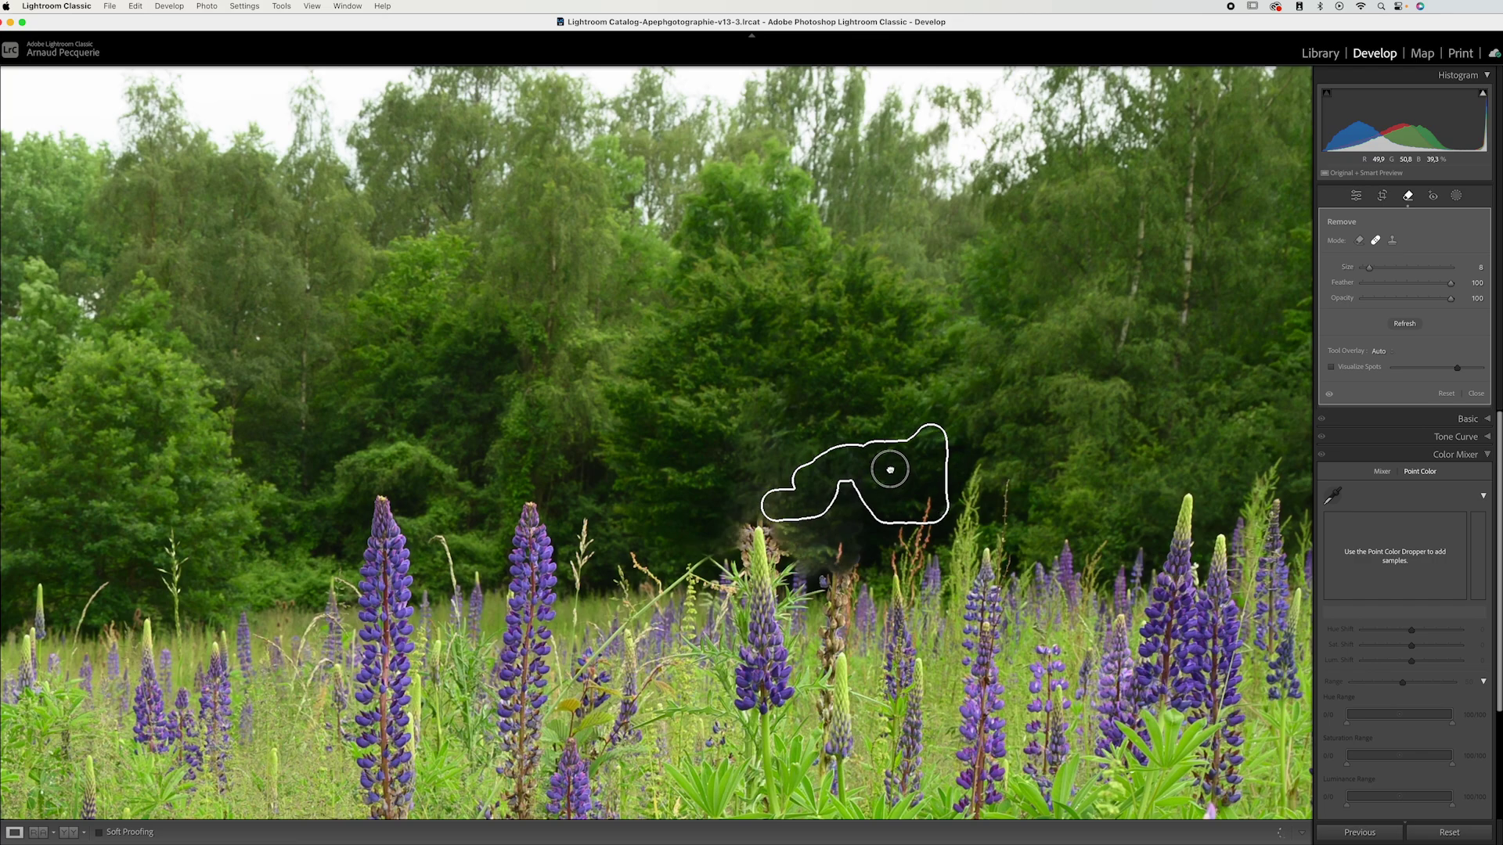
left_click_drag(1026, 461, 1095, 463)
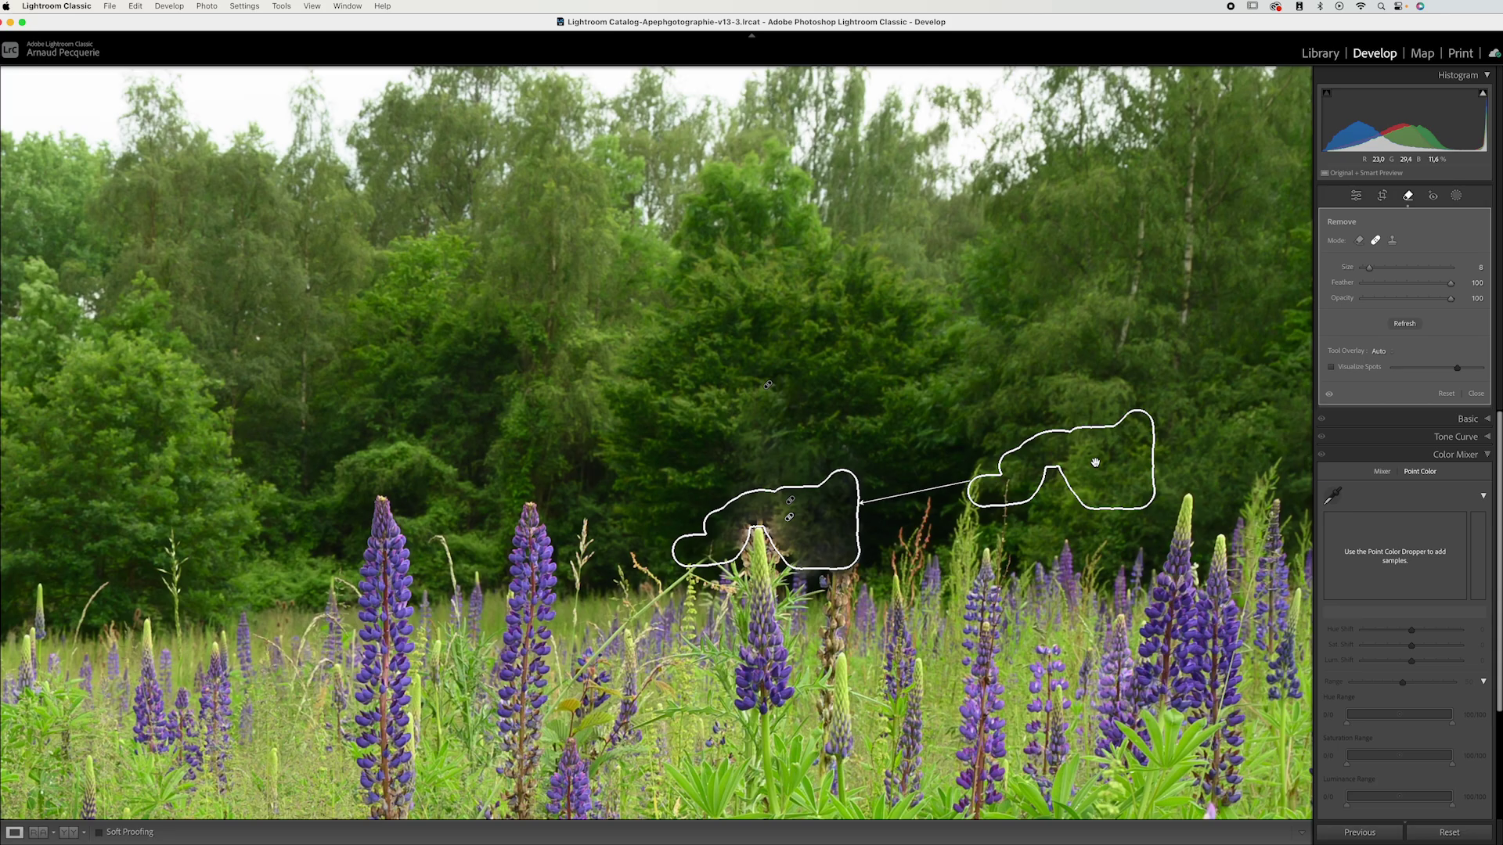
key("z")
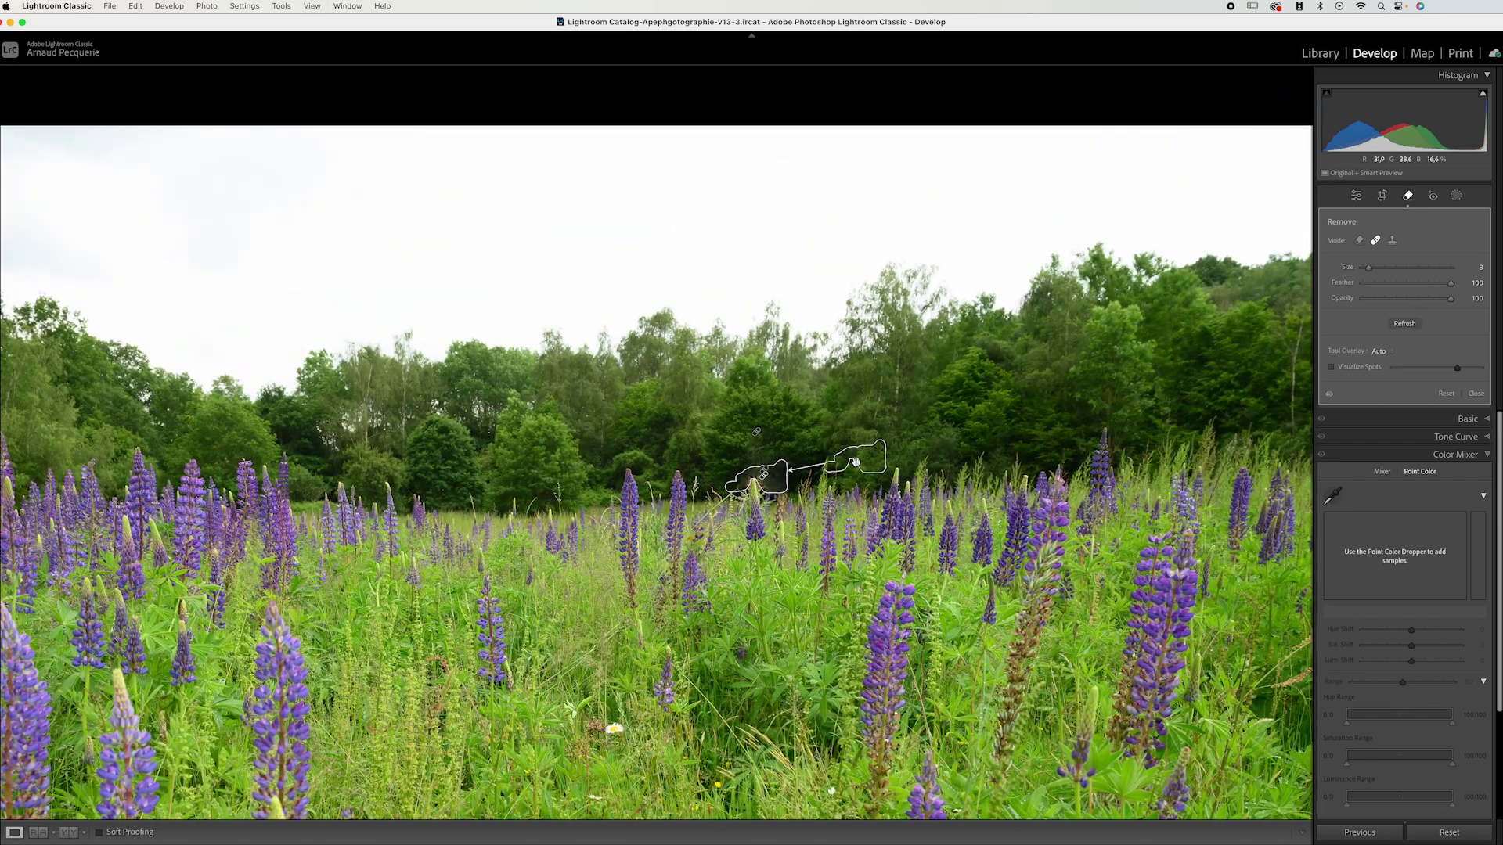
left_click_drag(856, 462, 646, 446)
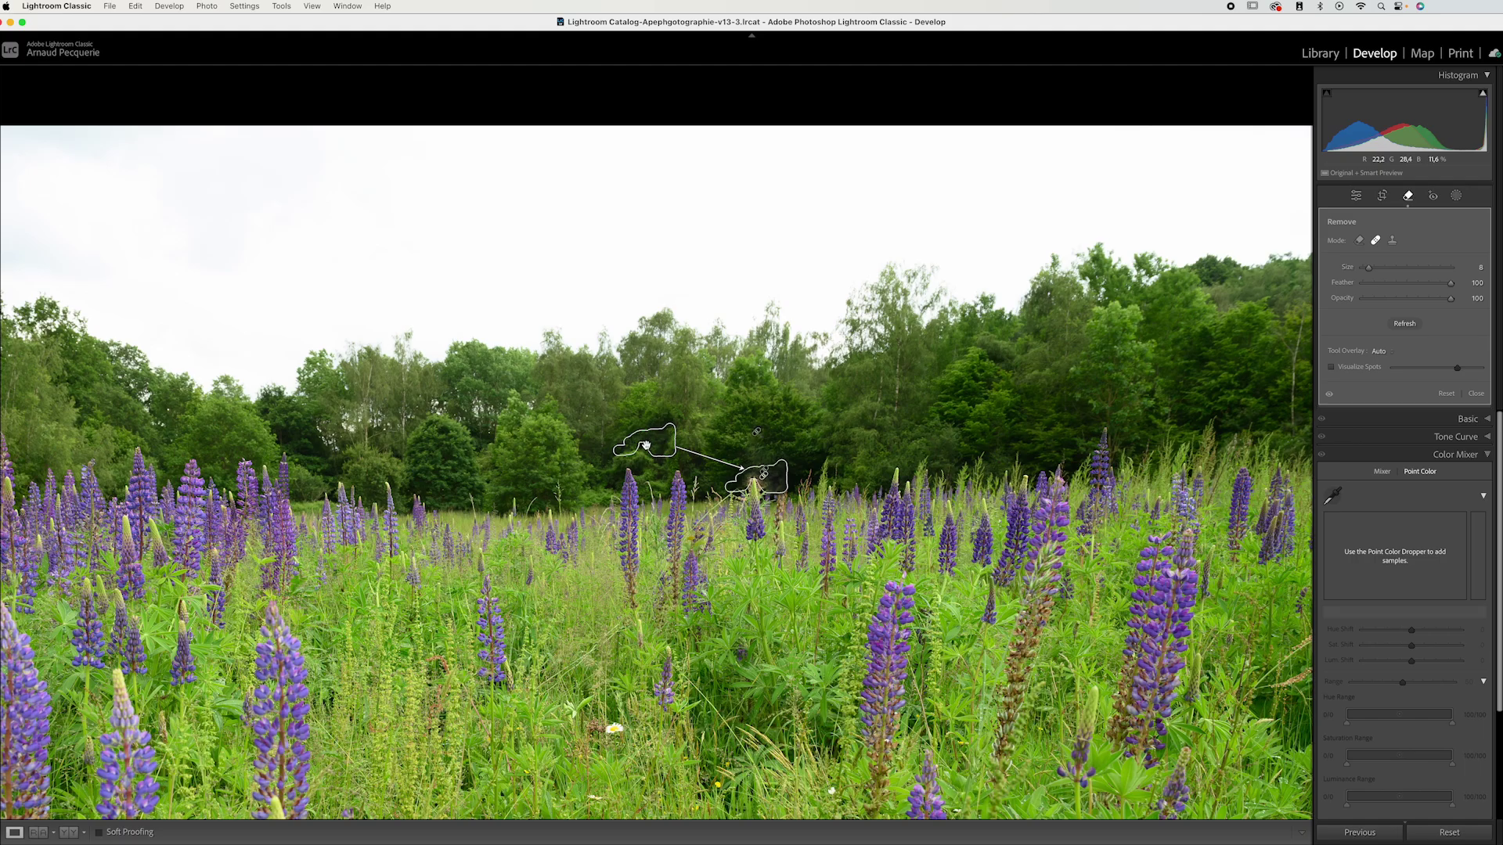
Step: Delete the heal corrections made over the two lupins
key("z")
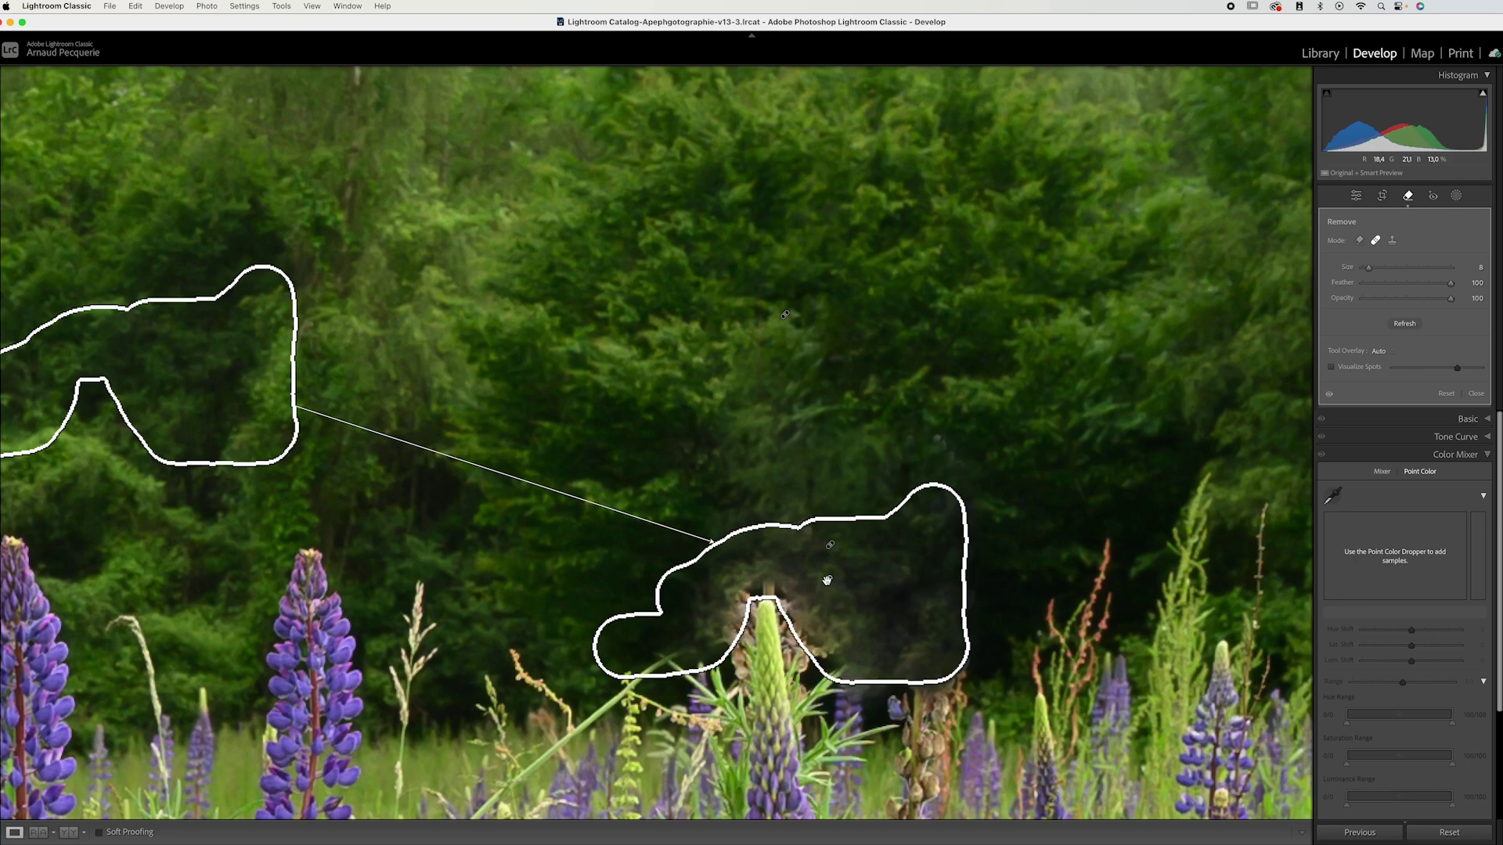
key("Delete")
left_click(830, 551)
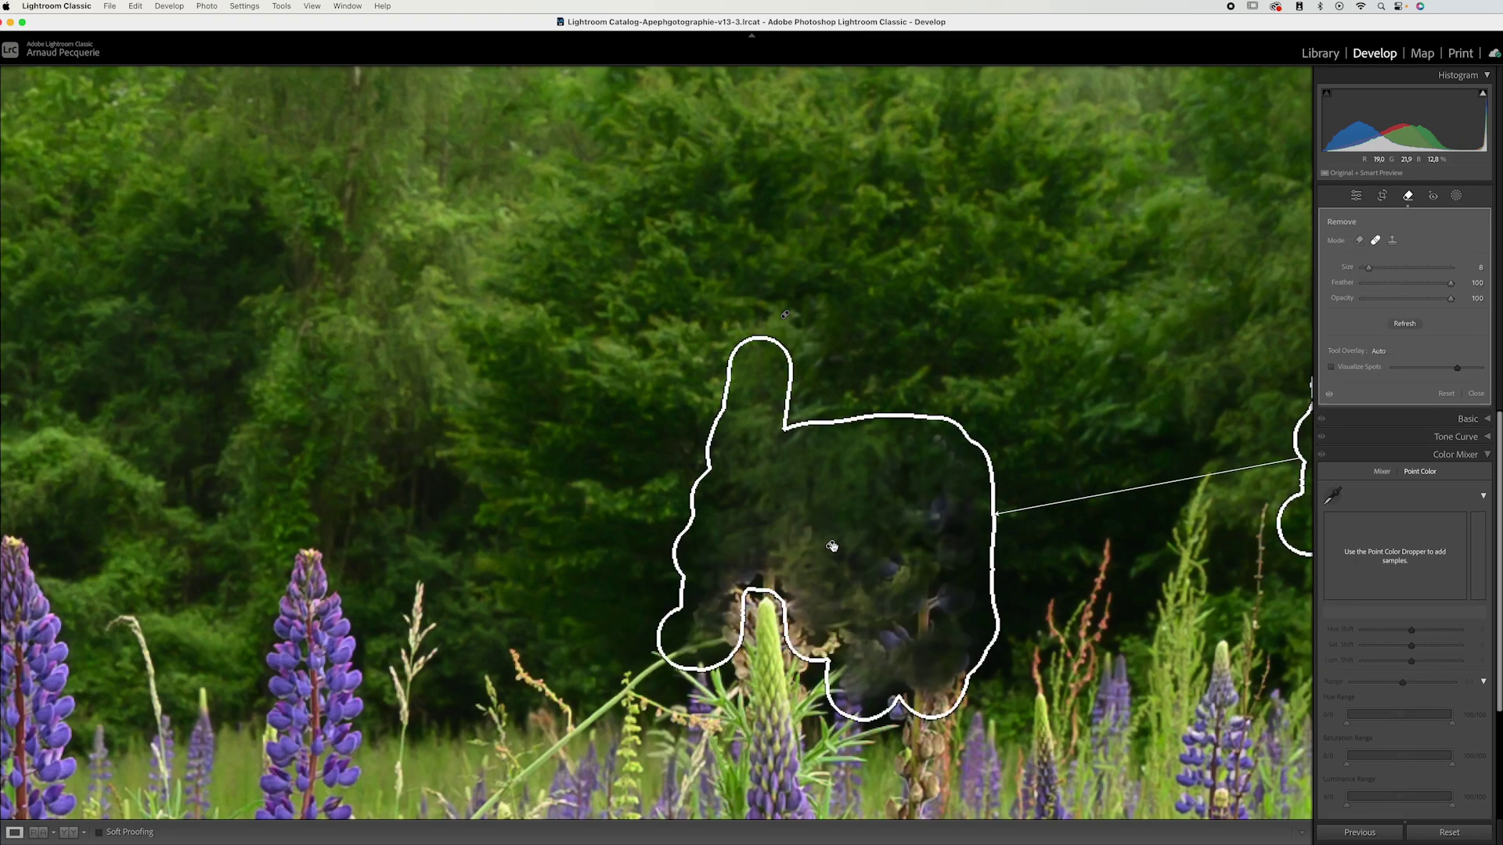
key("Delete")
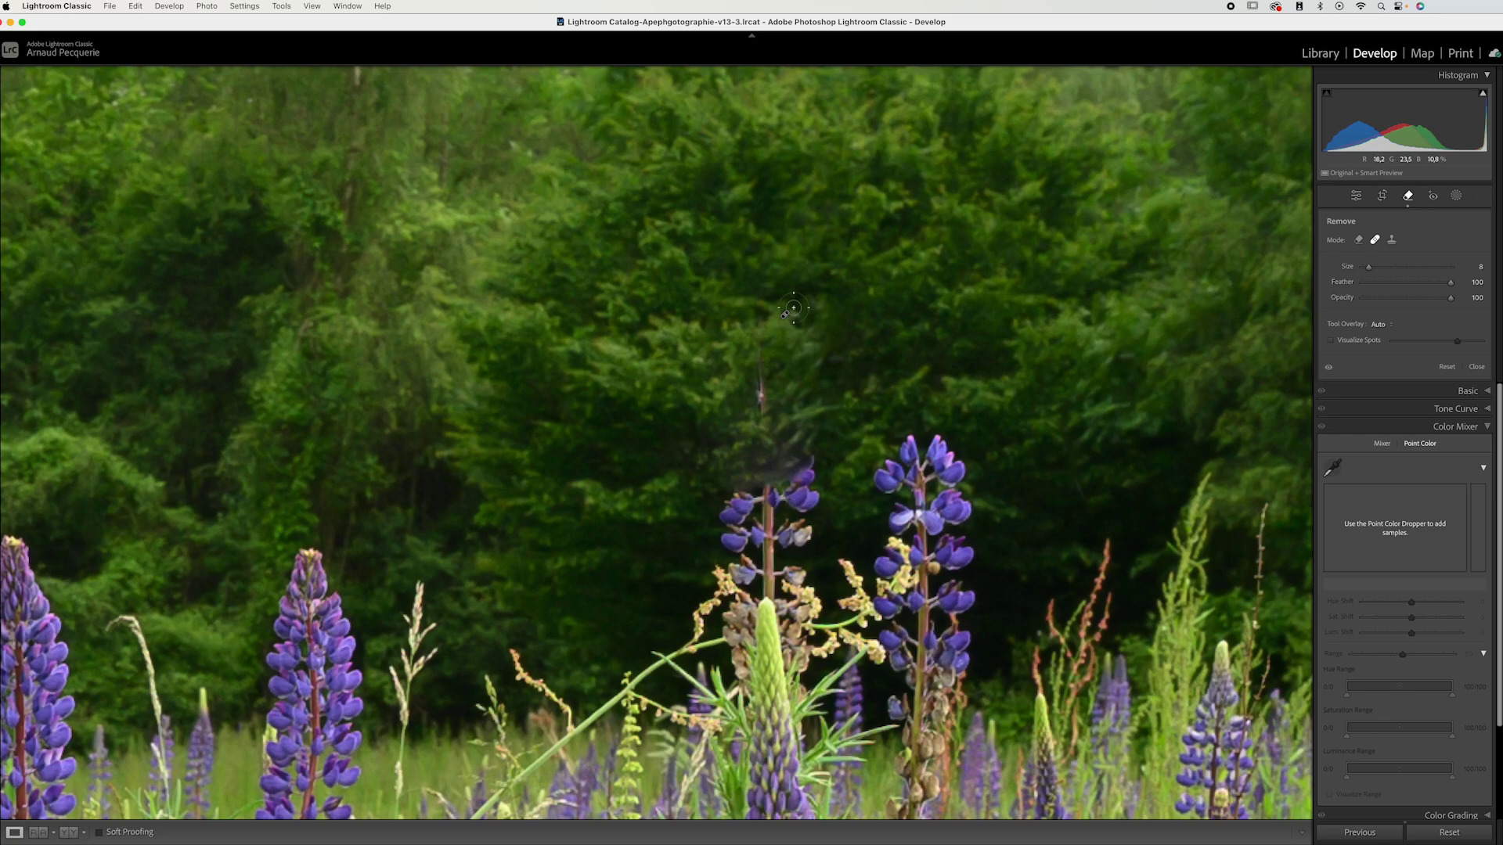
key("super+z")
key("Delete")
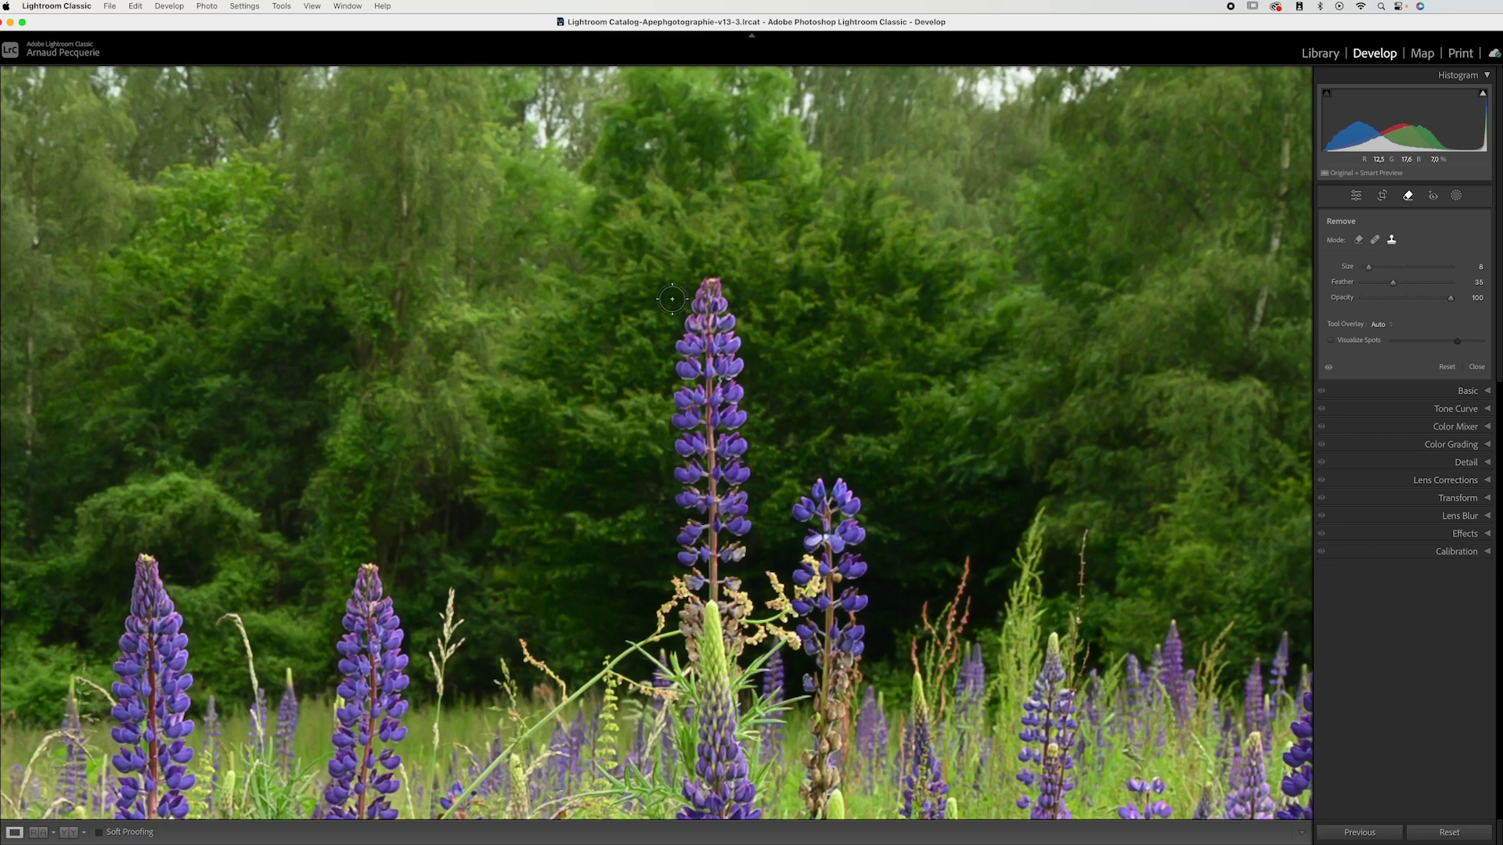
Step: Switch to Clone mode with feather 35 and clone tree foliage over the upper part of the tallest lupin
mouse_move(699, 282)
left_mouse_down()
mouse_move(736, 291)
mouse_move(681, 309)
mouse_move(732, 325)
mouse_move(690, 324)
mouse_move(681, 345)
mouse_move(744, 321)
mouse_move(693, 297)
mouse_move(662, 317)
mouse_move(669, 344)
mouse_move(694, 354)
left_mouse_up()
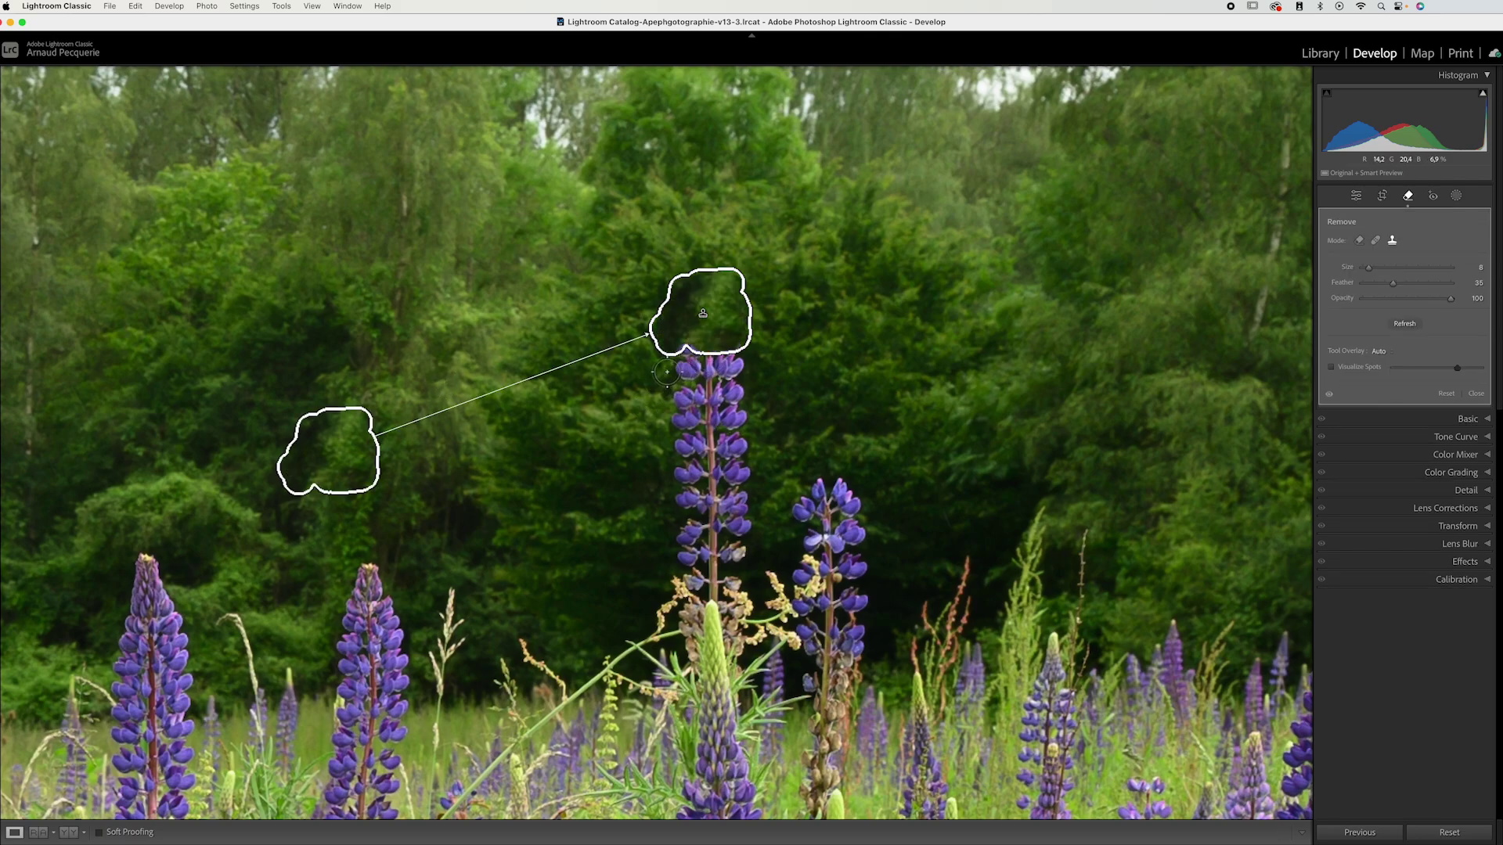
mouse_move(666, 372)
left_mouse_down()
mouse_move(761, 367)
mouse_move(728, 376)
mouse_move(685, 351)
mouse_move(747, 364)
mouse_move(727, 397)
mouse_move(679, 397)
mouse_move(629, 424)
mouse_move(733, 430)
mouse_move(737, 405)
mouse_move(664, 393)
mouse_move(673, 410)
mouse_move(704, 397)
mouse_move(725, 356)
mouse_move(687, 357)
left_mouse_up()
left_click_drag(711, 415, 711, 416)
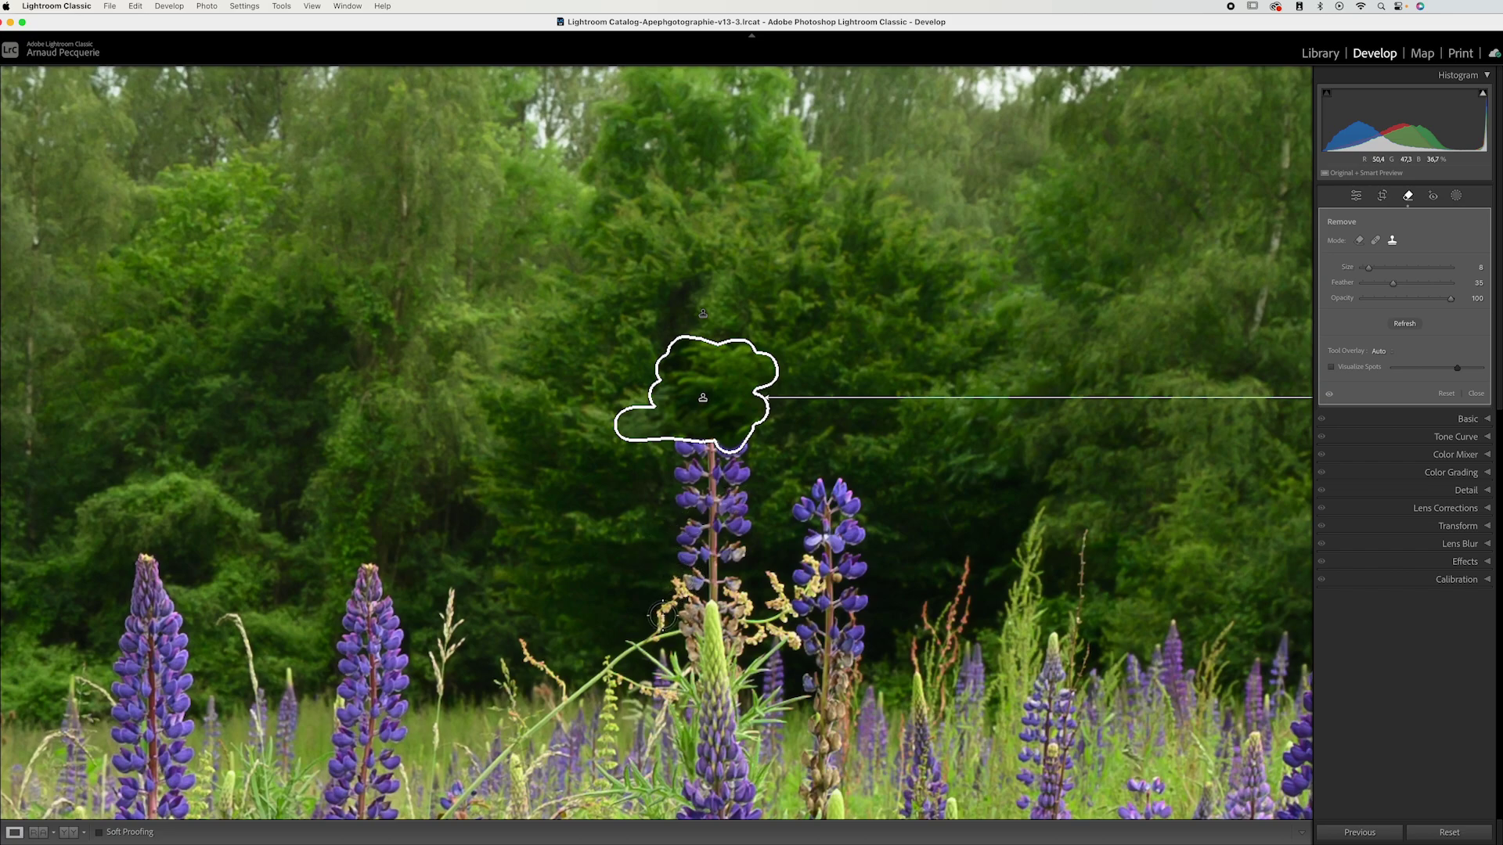
Step: Clone dark foliage over the base and middle of the tall lupin, moving the base's source clear of the neighbouring flower
mouse_move(655, 624)
left_mouse_down()
mouse_move(681, 562)
mouse_move(740, 557)
mouse_move(727, 583)
mouse_move(682, 588)
mouse_move(677, 608)
mouse_move(693, 552)
mouse_move(728, 554)
mouse_move(738, 606)
left_mouse_up()
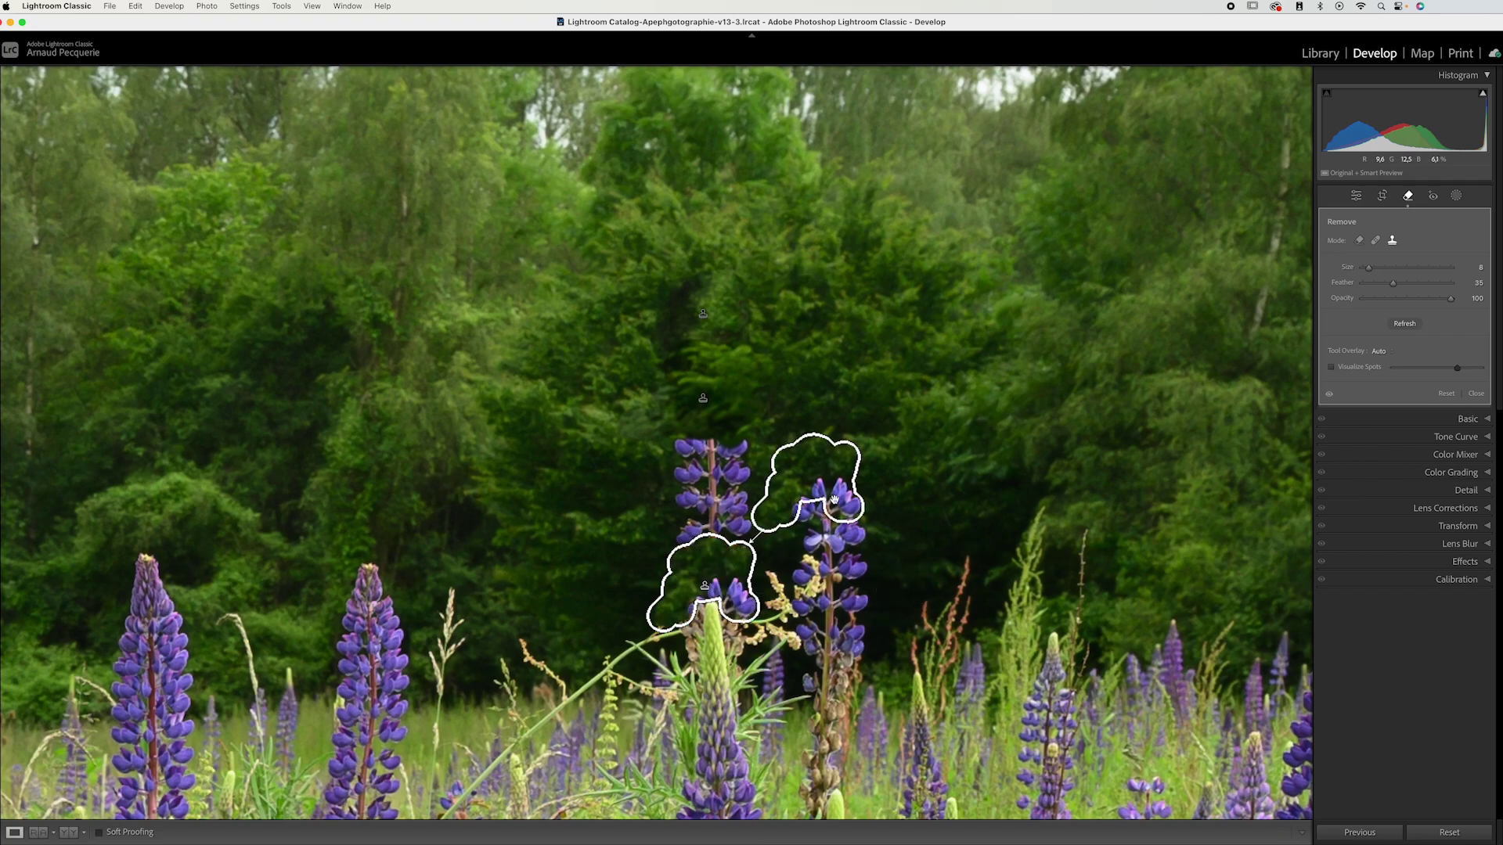
left_click_drag(827, 473, 983, 524)
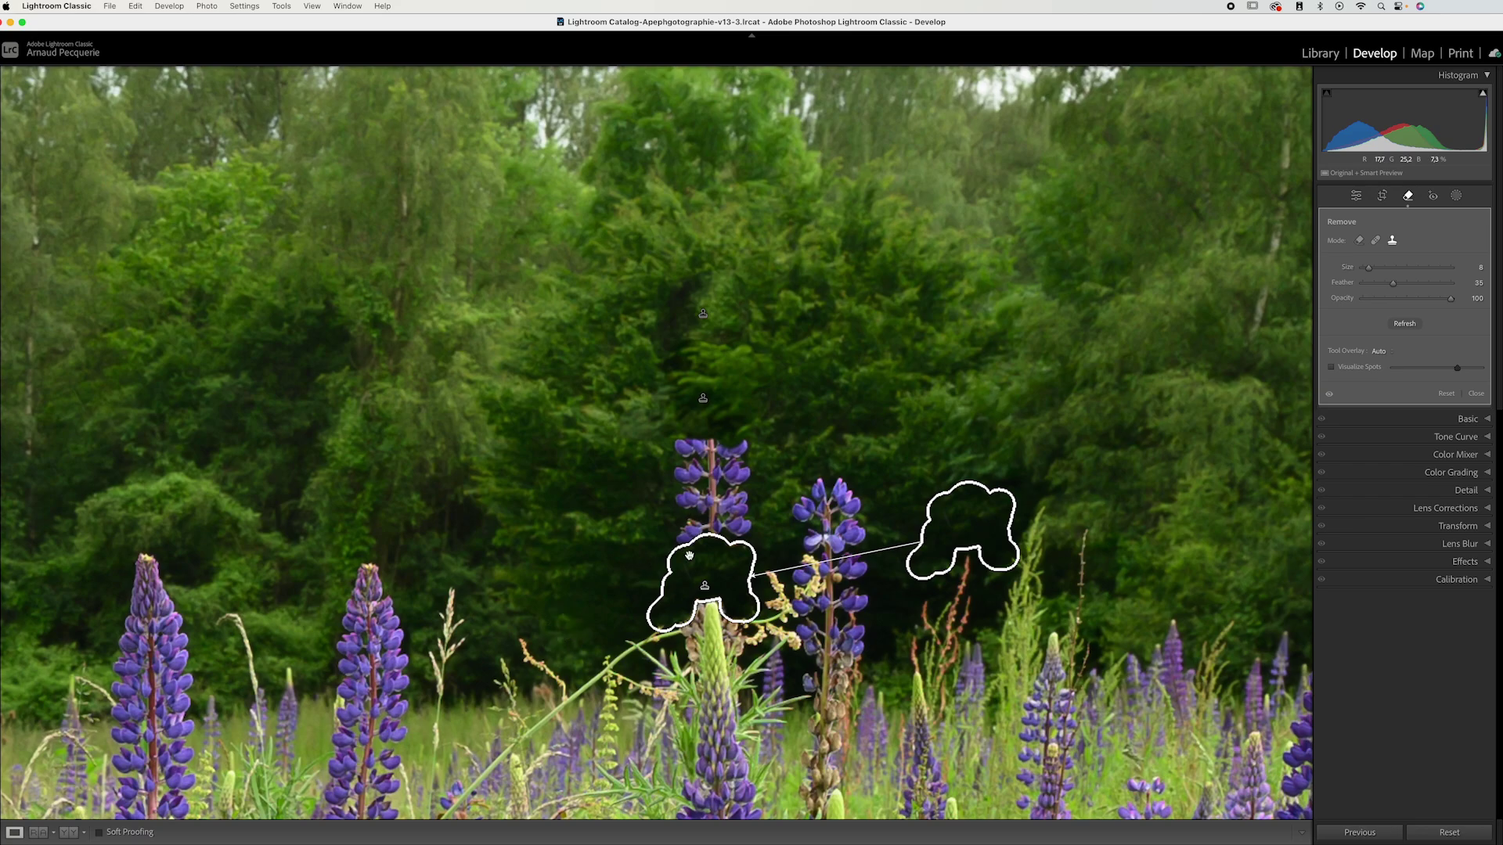
mouse_move(678, 458)
left_mouse_down()
mouse_move(758, 457)
mouse_move(688, 470)
mouse_move(705, 466)
mouse_move(666, 493)
mouse_move(682, 520)
mouse_move(731, 490)
mouse_move(735, 522)
mouse_move(671, 532)
mouse_move(697, 493)
mouse_move(694, 560)
mouse_move(676, 547)
mouse_move(729, 532)
mouse_move(741, 456)
mouse_move(662, 451)
mouse_move(731, 442)
mouse_move(748, 458)
mouse_move(734, 482)
mouse_move(751, 495)
mouse_move(709, 555)
left_mouse_up()
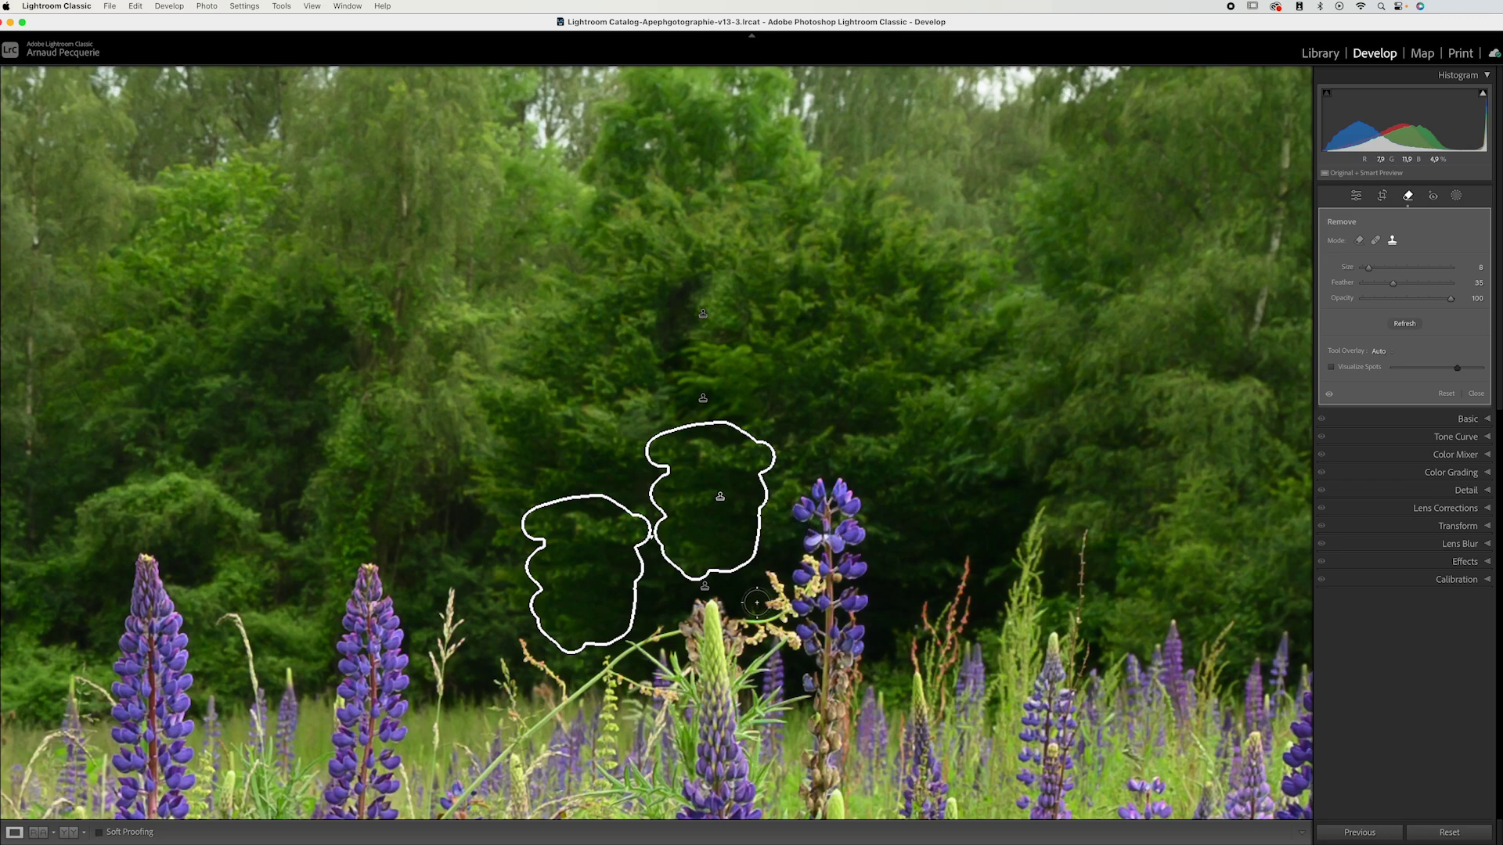
Step: Compare the photo with and without the clone corrections and inspect the retouched foliage up close
key("z")
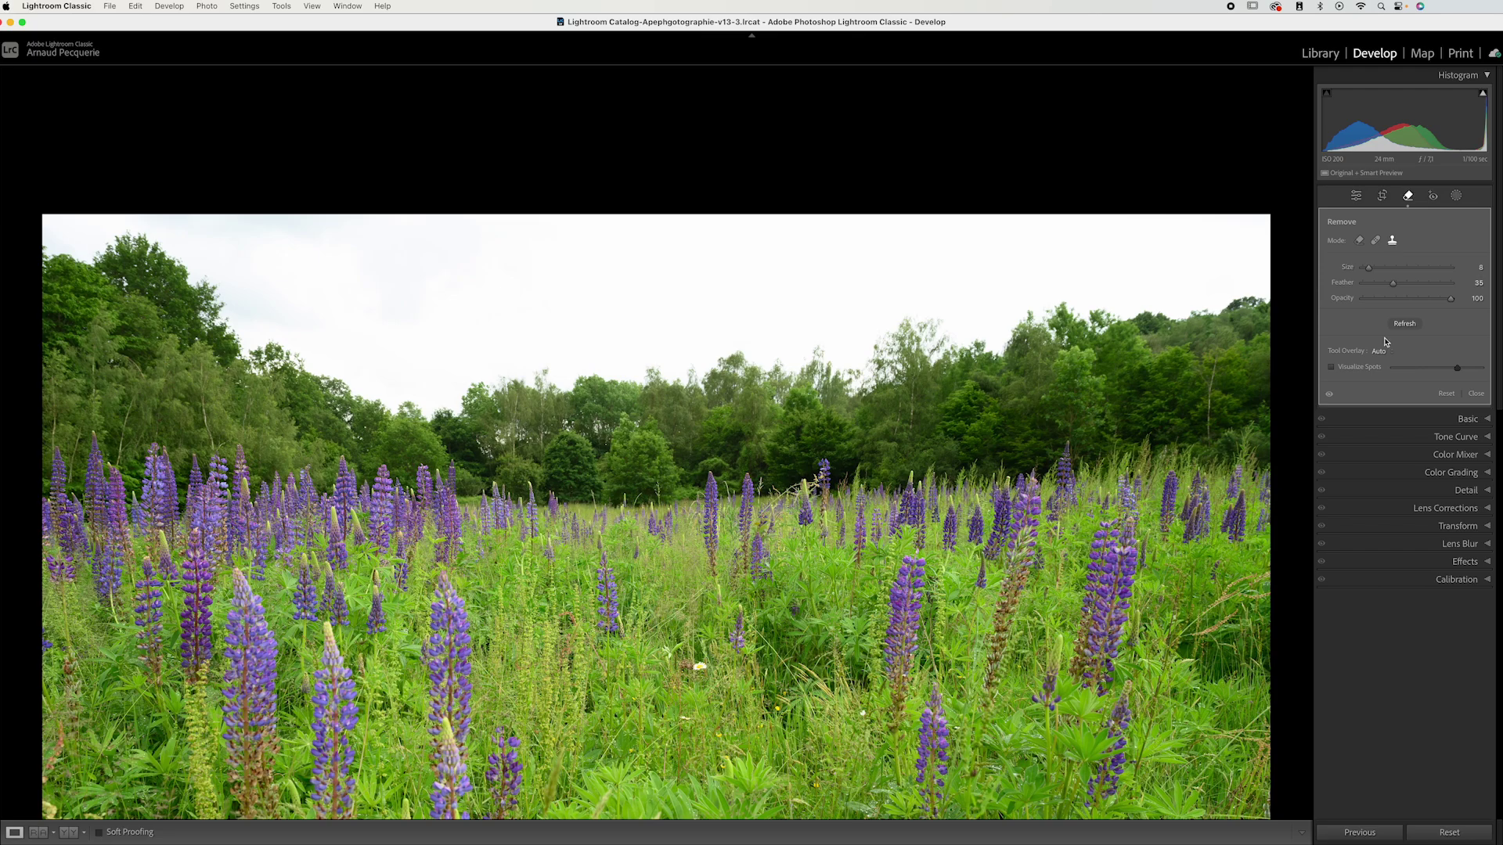
left_click(1326, 395)
left_click(1328, 397)
left_click(1328, 396)
left_click(1328, 397)
left_click(1328, 397)
left_click(1328, 397)
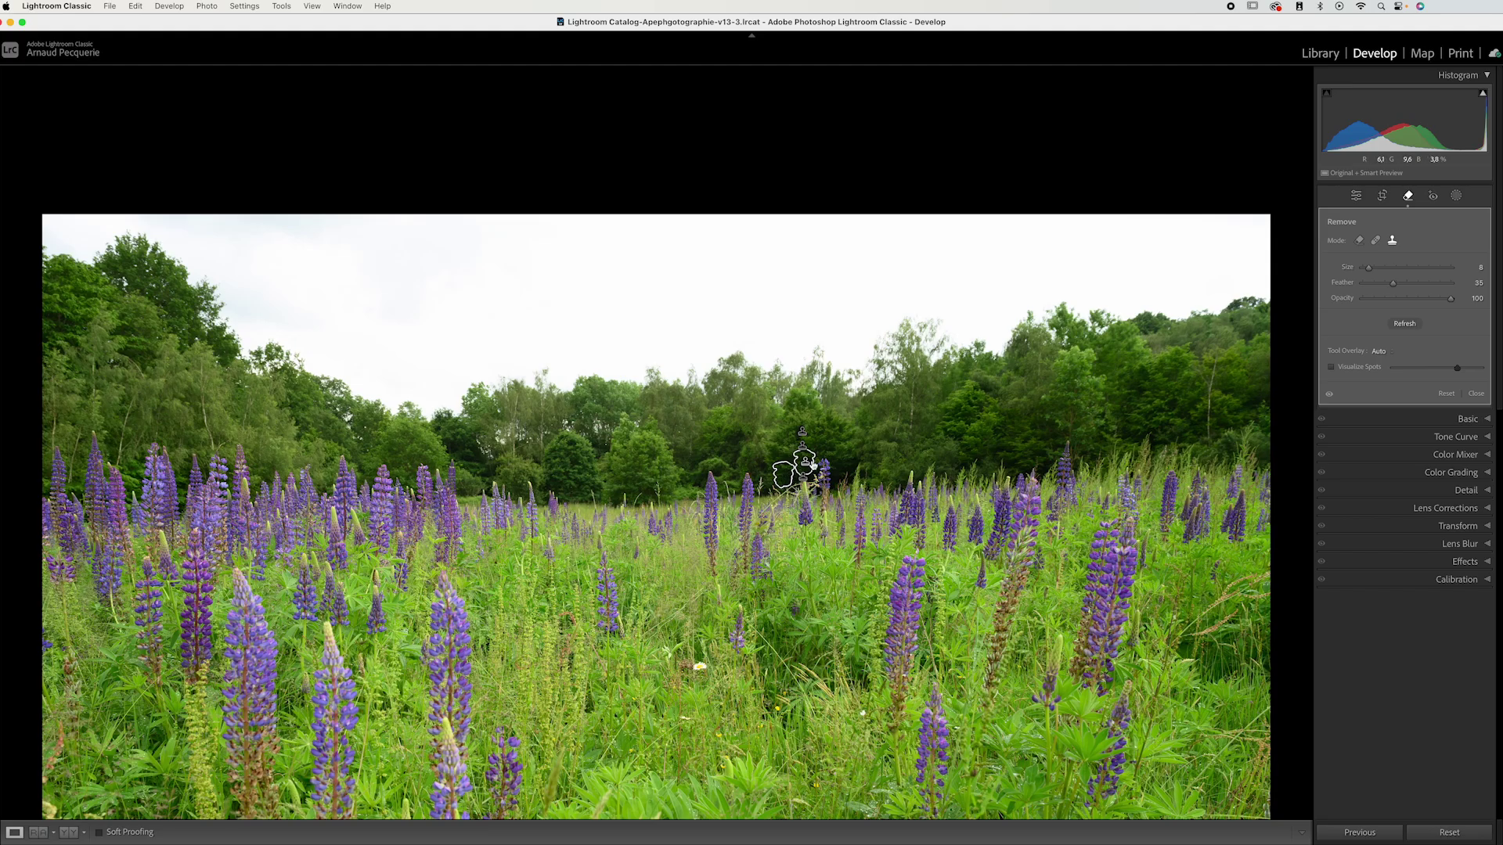
key("super+equal")
key("super+equal")
key("super+equal")
key("super+equal")
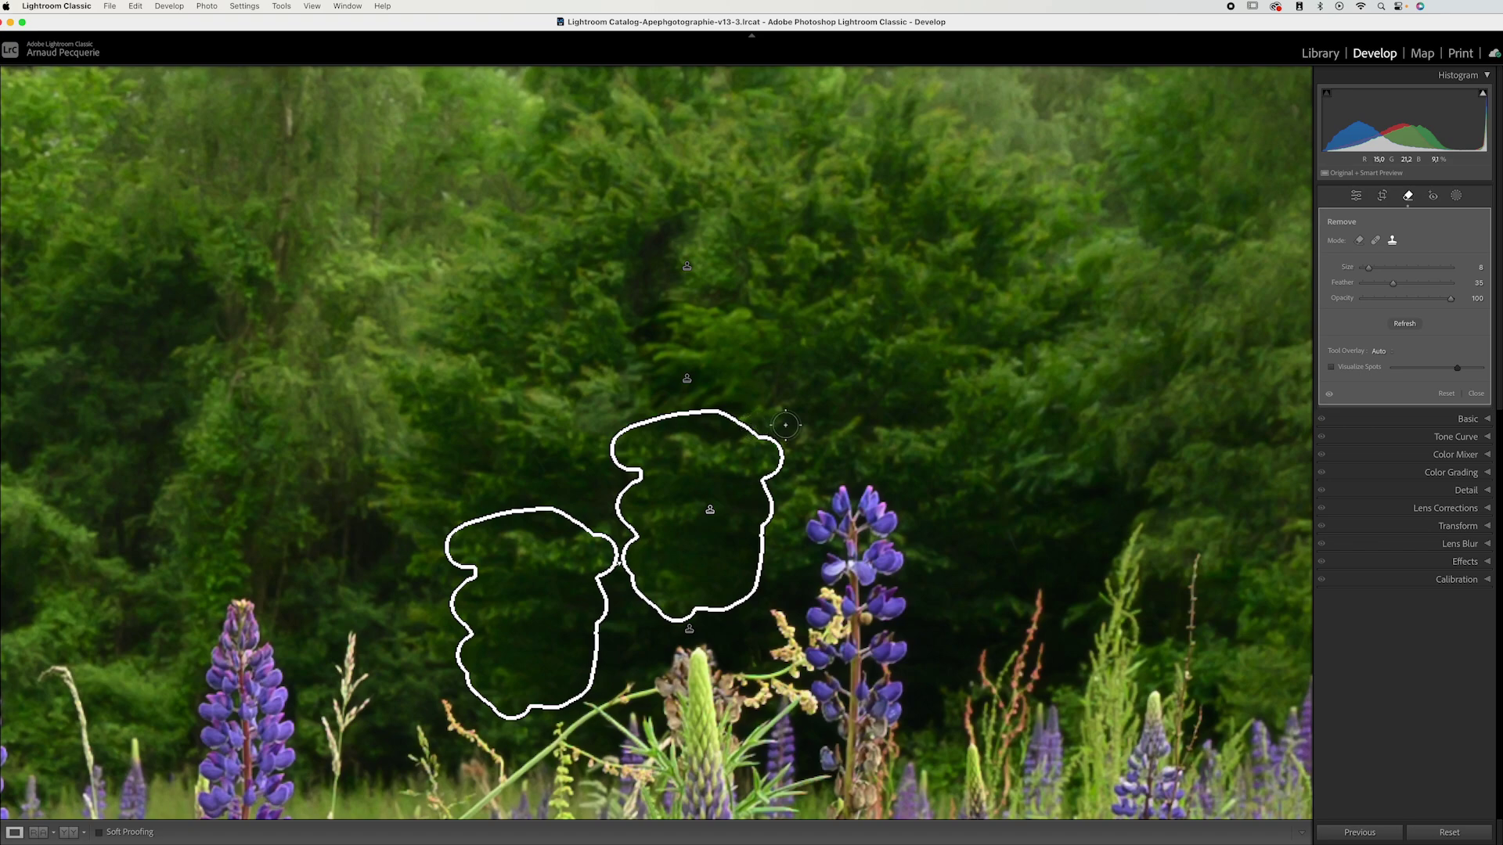
left_click_drag(817, 414, 825, 336)
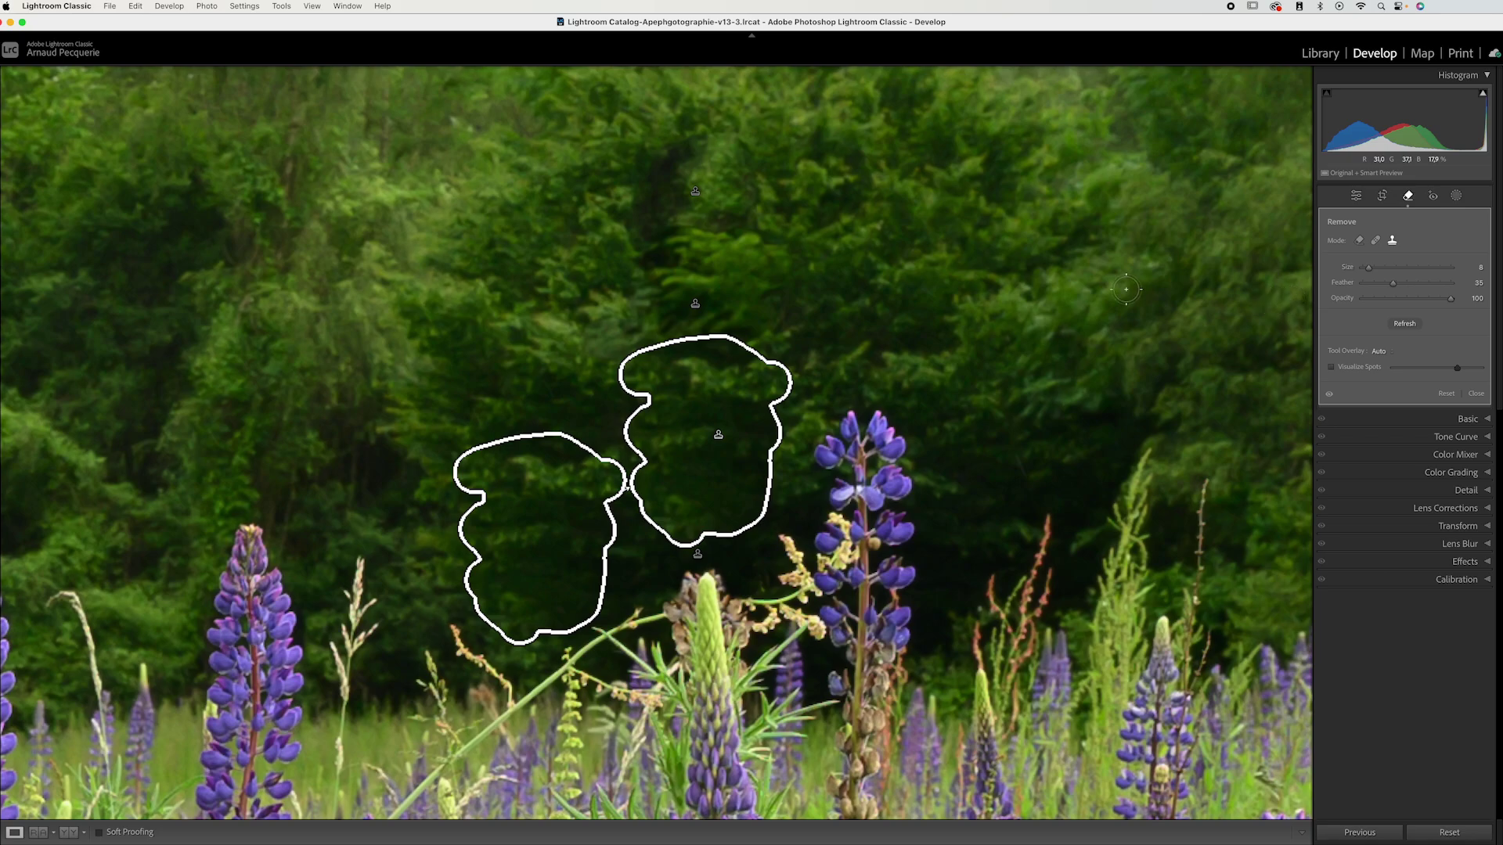
Step: Discard the clone corrections and switch to Remove mode with Object Aware enabled and Generative AI disabled
key("z")
left_click(1358, 240)
left_click(1359, 241)
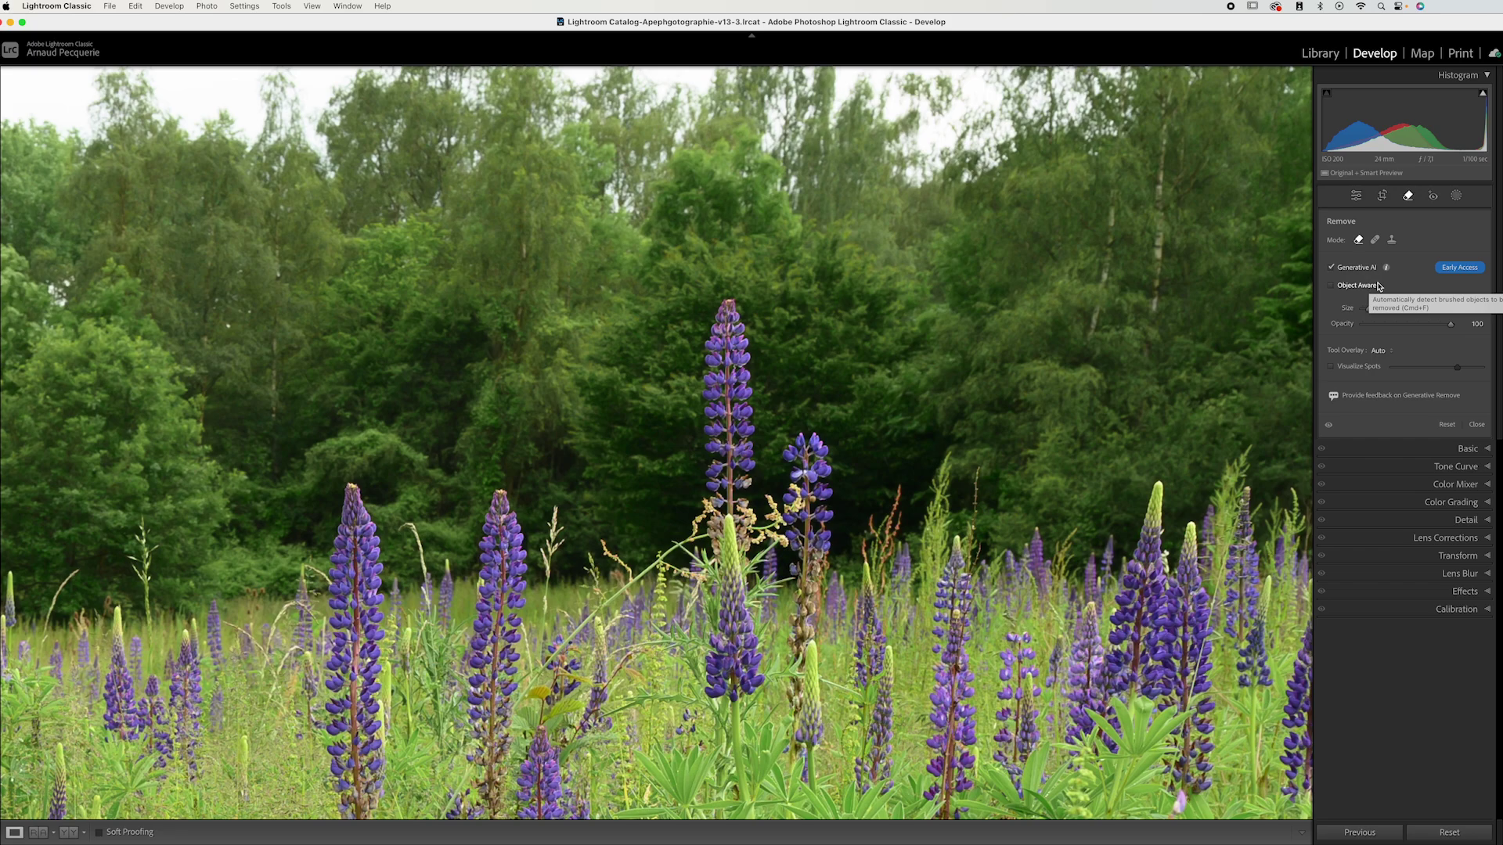
left_click(1333, 286)
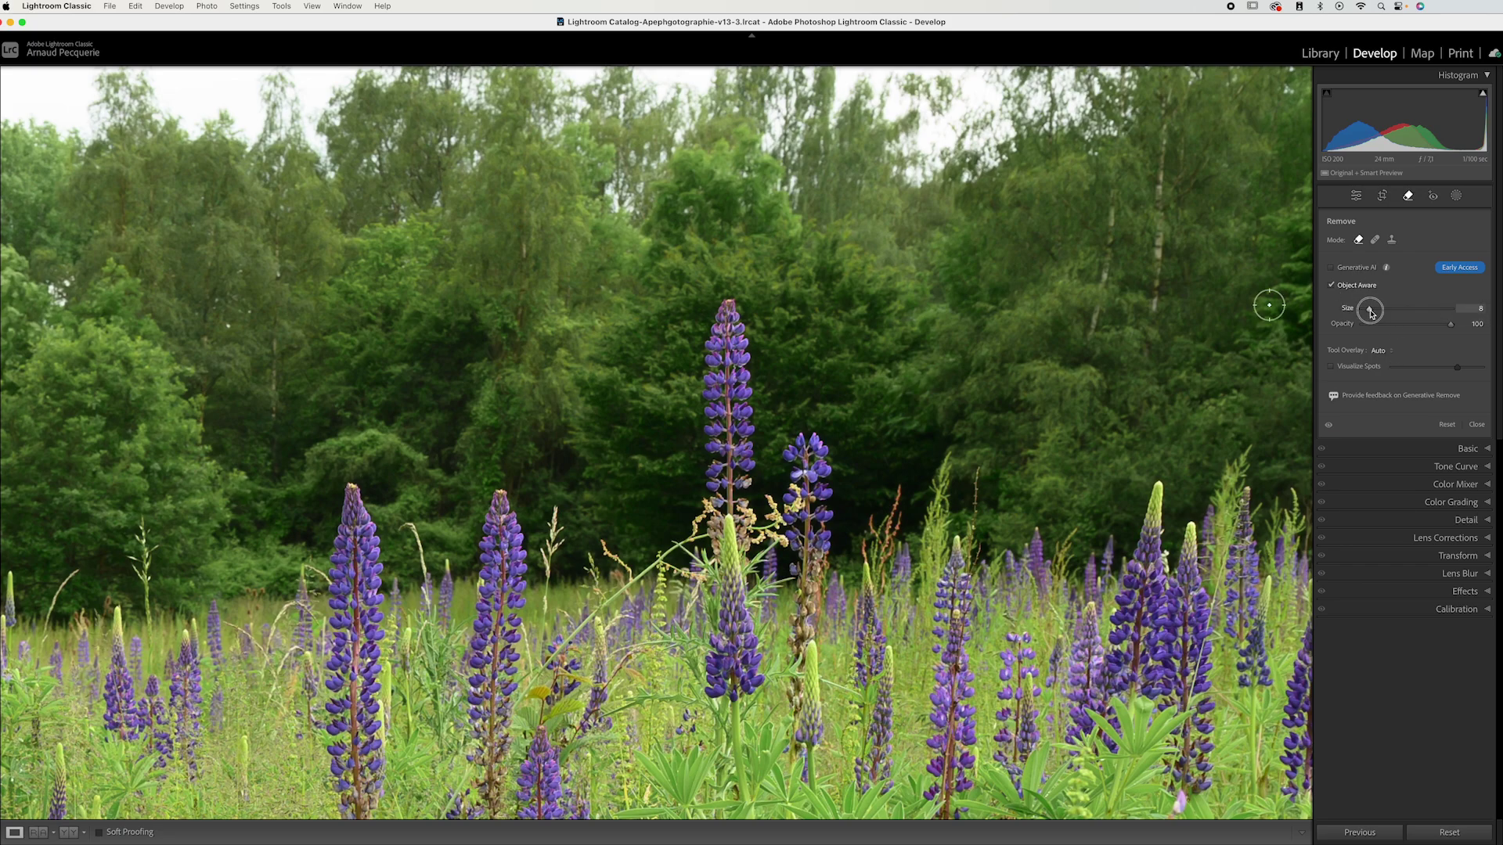
Step: Reduce the brush size and select the tallest lupin's flower spike in front of the trees for object-aware removal
left_click_drag(1370, 313, 1368, 312)
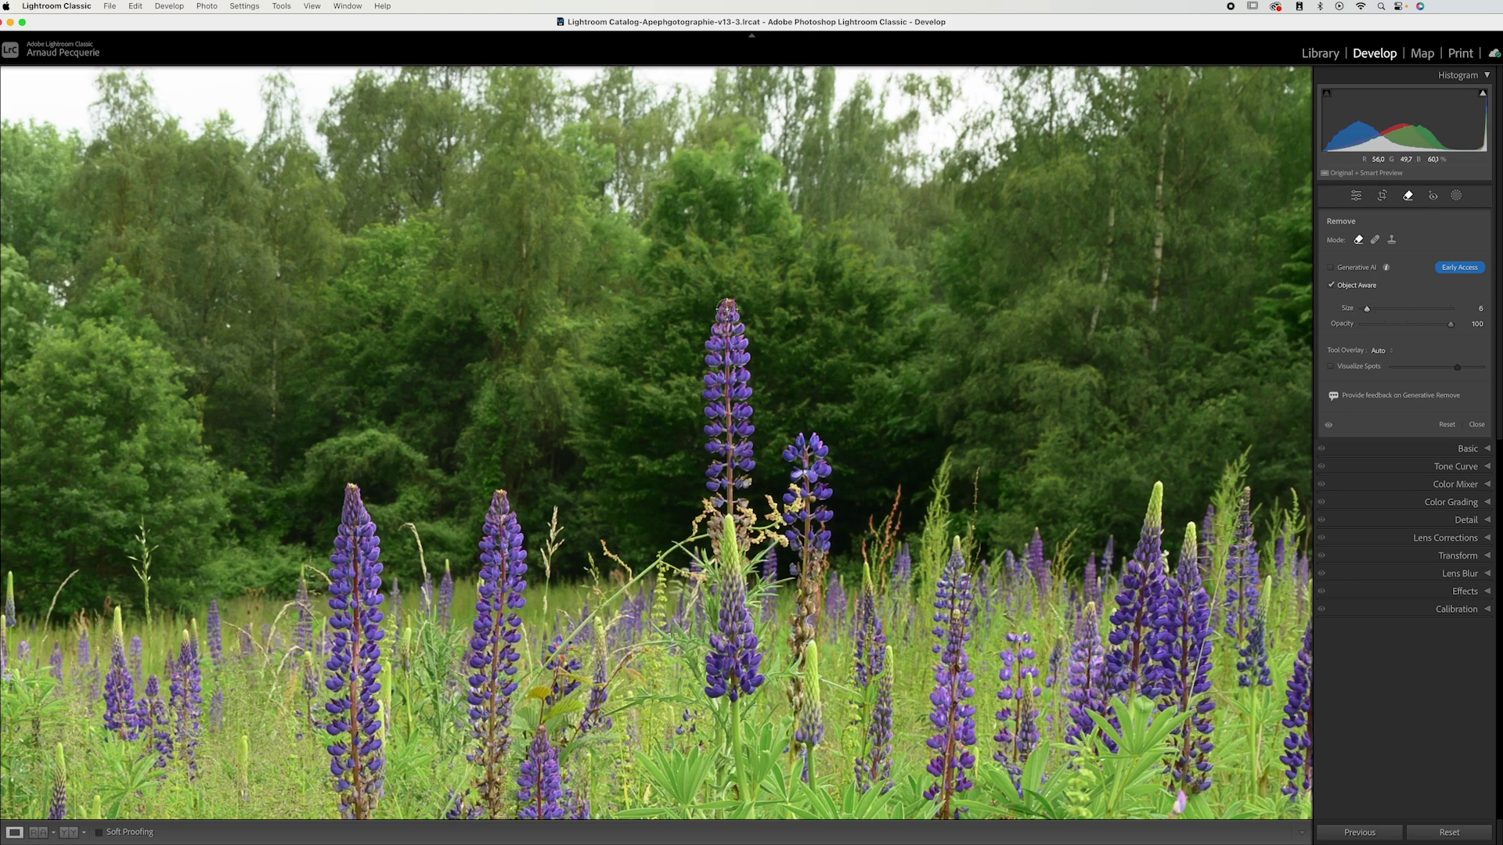
mouse_move(727, 309)
left_mouse_down()
mouse_move(709, 321)
mouse_move(728, 335)
mouse_move(734, 317)
mouse_move(742, 477)
mouse_move(714, 480)
mouse_move(727, 332)
mouse_move(732, 466)
mouse_move(744, 429)
left_mouse_up()
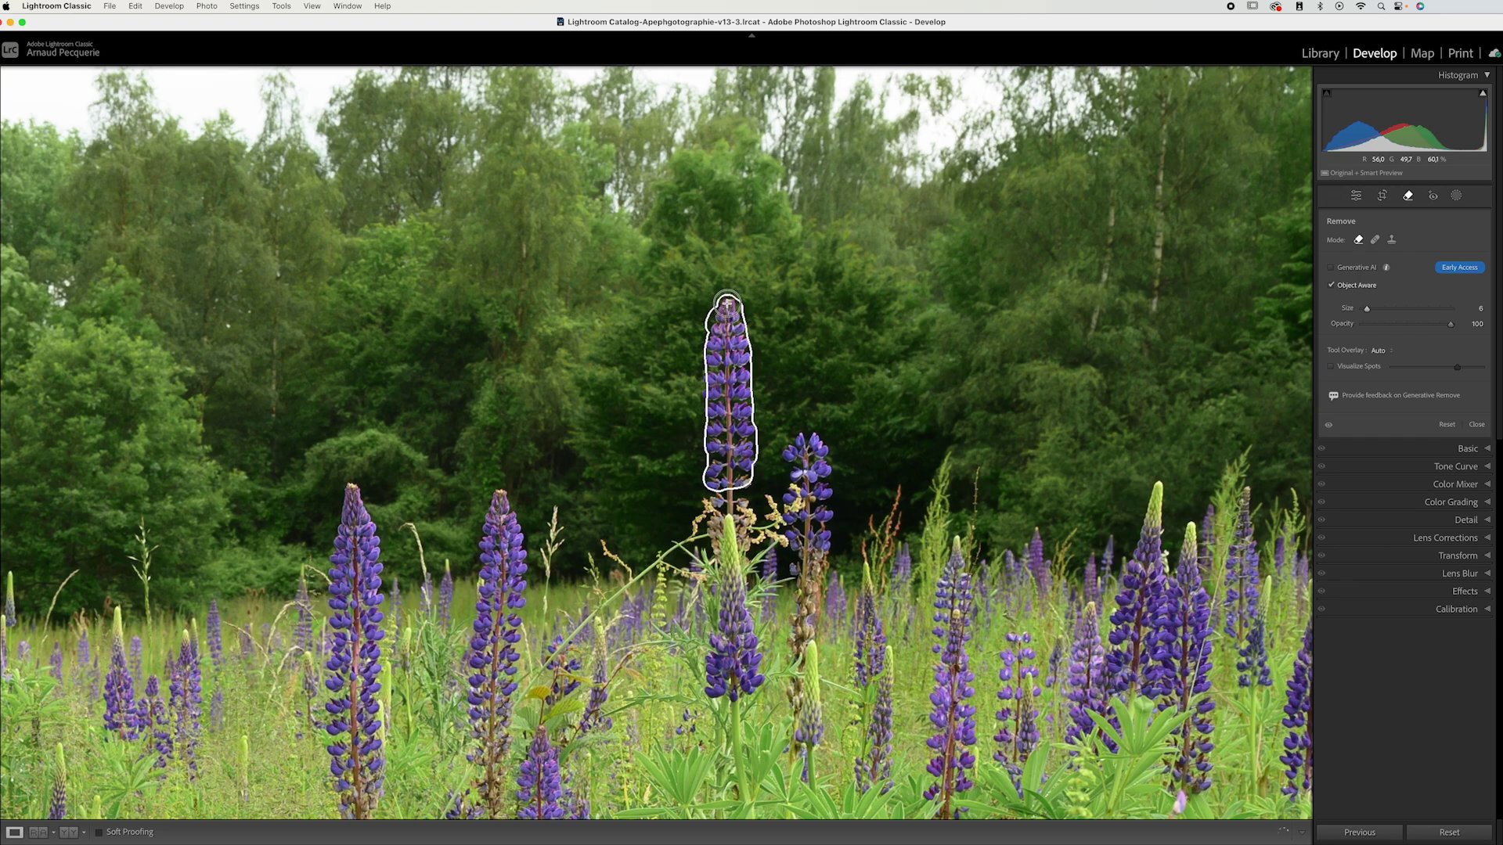
left_click_drag(729, 305, 729, 304)
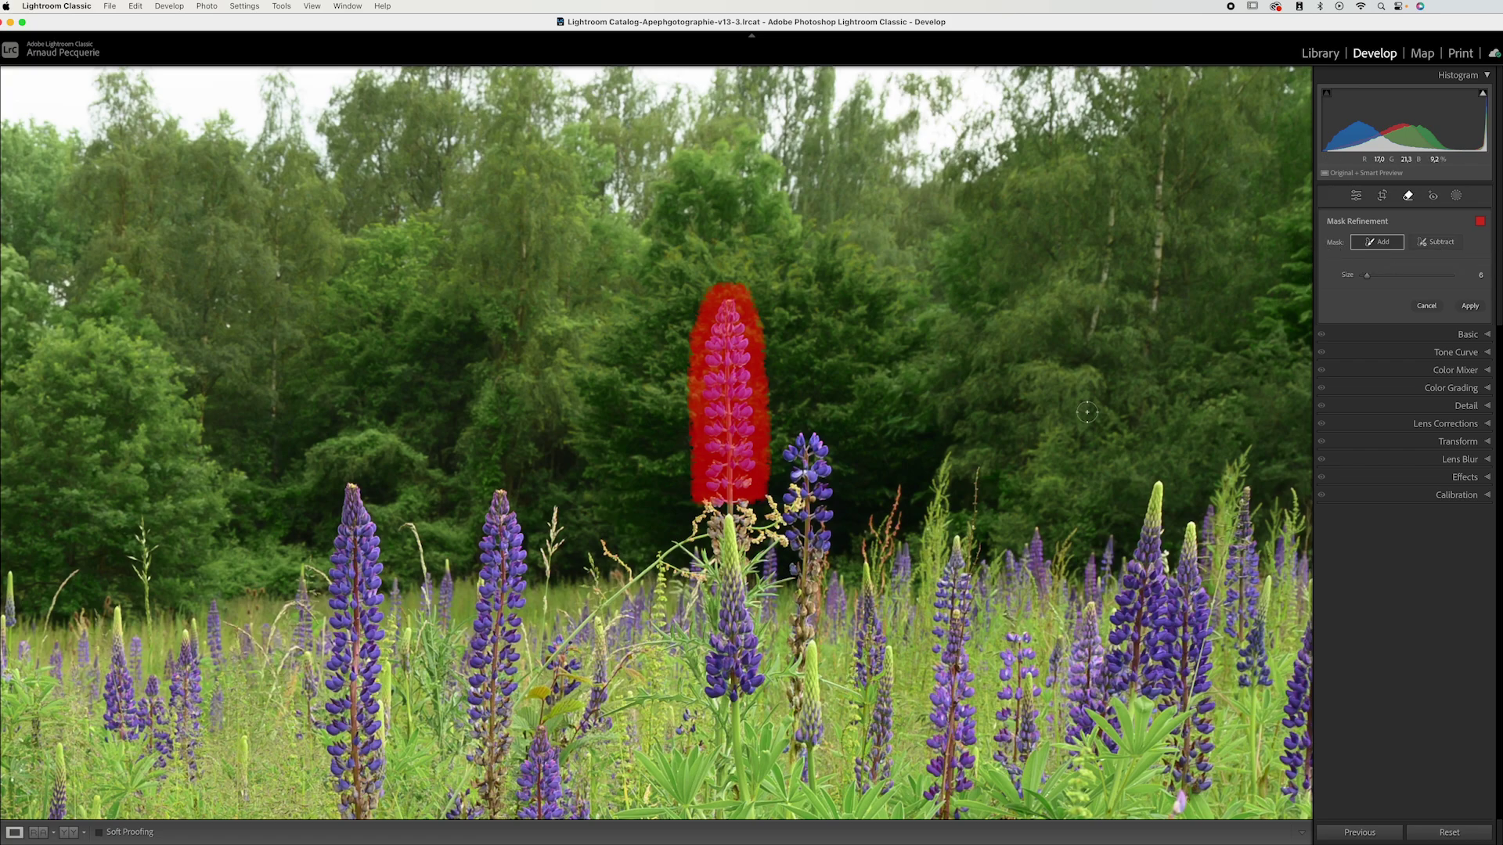
Step: Trim the mask around the tallest lupin by subtracting its excess edges with brush size 2, and apply the removal
left_click(1436, 247)
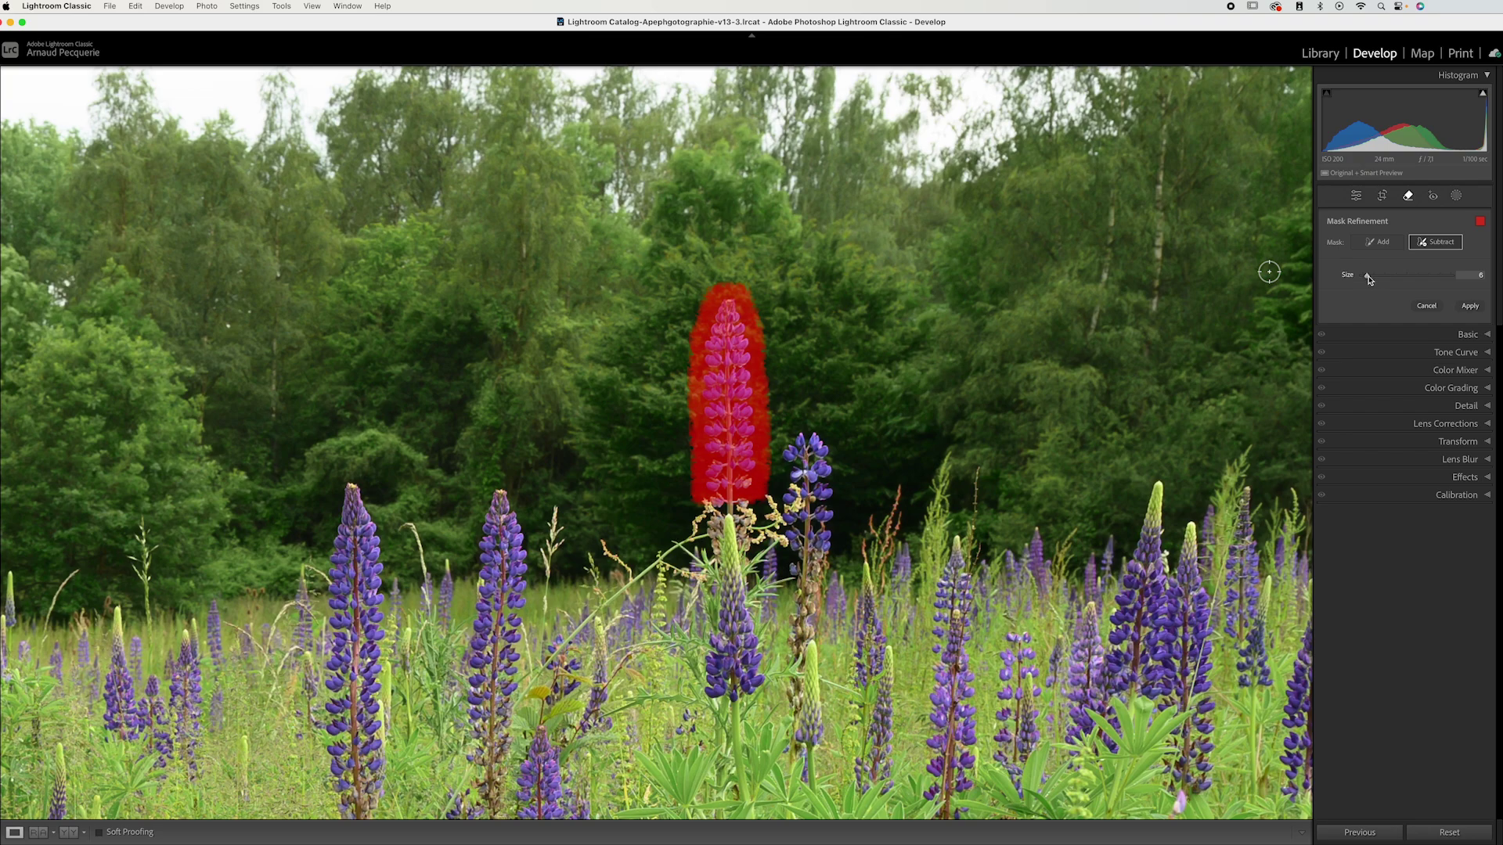
left_click_drag(1369, 280, 1364, 280)
mouse_move(707, 305)
left_mouse_down()
mouse_move(693, 342)
mouse_move(697, 282)
mouse_move(696, 501)
mouse_move(689, 303)
mouse_move(739, 286)
mouse_move(690, 290)
mouse_move(745, 288)
mouse_move(710, 299)
mouse_move(741, 288)
mouse_move(760, 324)
mouse_move(770, 408)
mouse_move(768, 395)
mouse_move(757, 494)
mouse_move(752, 326)
mouse_move(769, 417)
left_mouse_up()
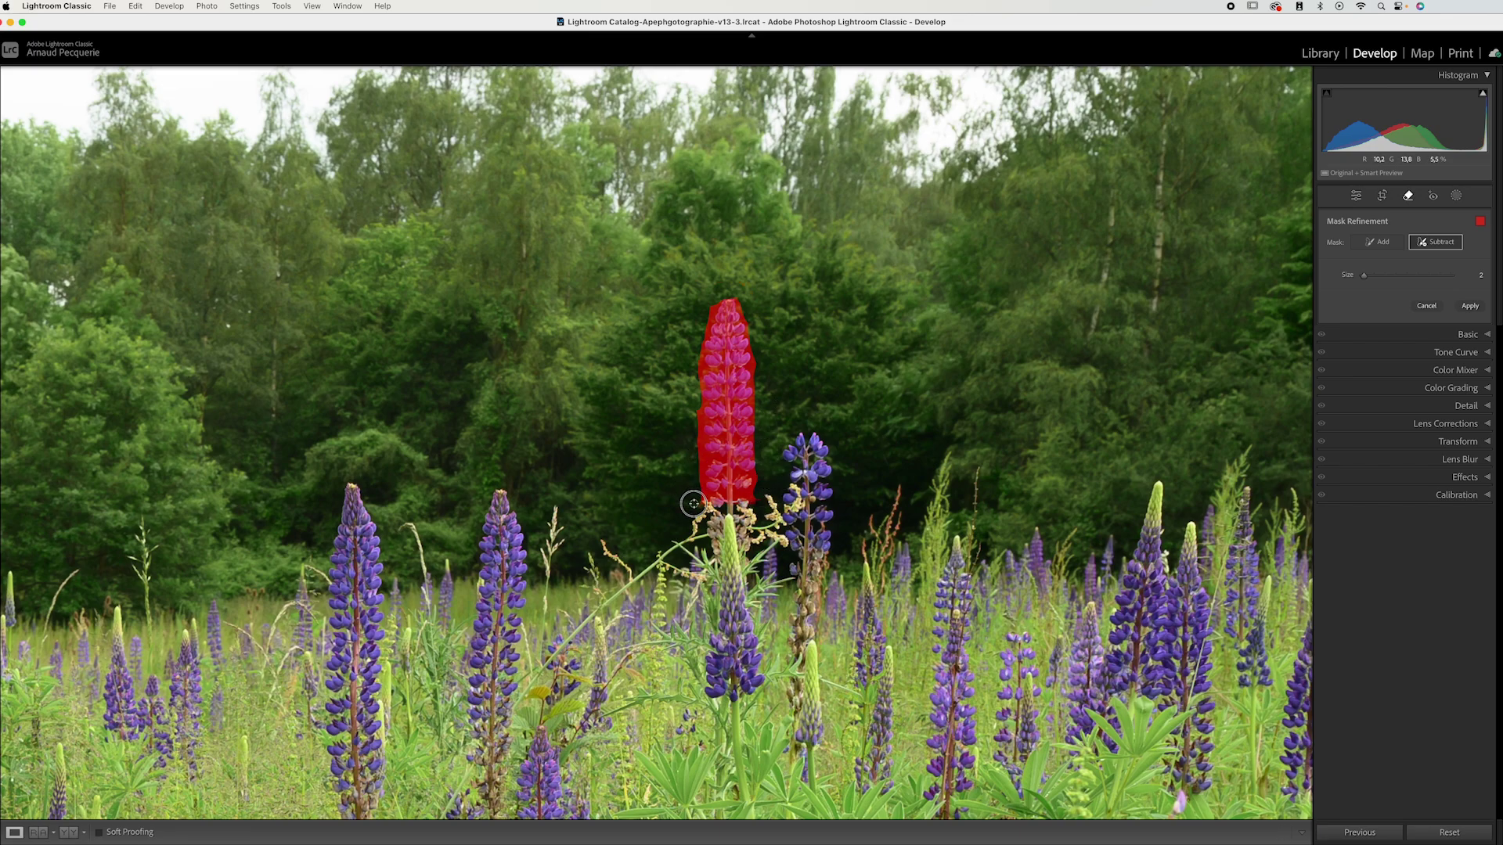
mouse_move(698, 475)
left_mouse_down()
mouse_move(697, 365)
mouse_move(702, 502)
left_mouse_up()
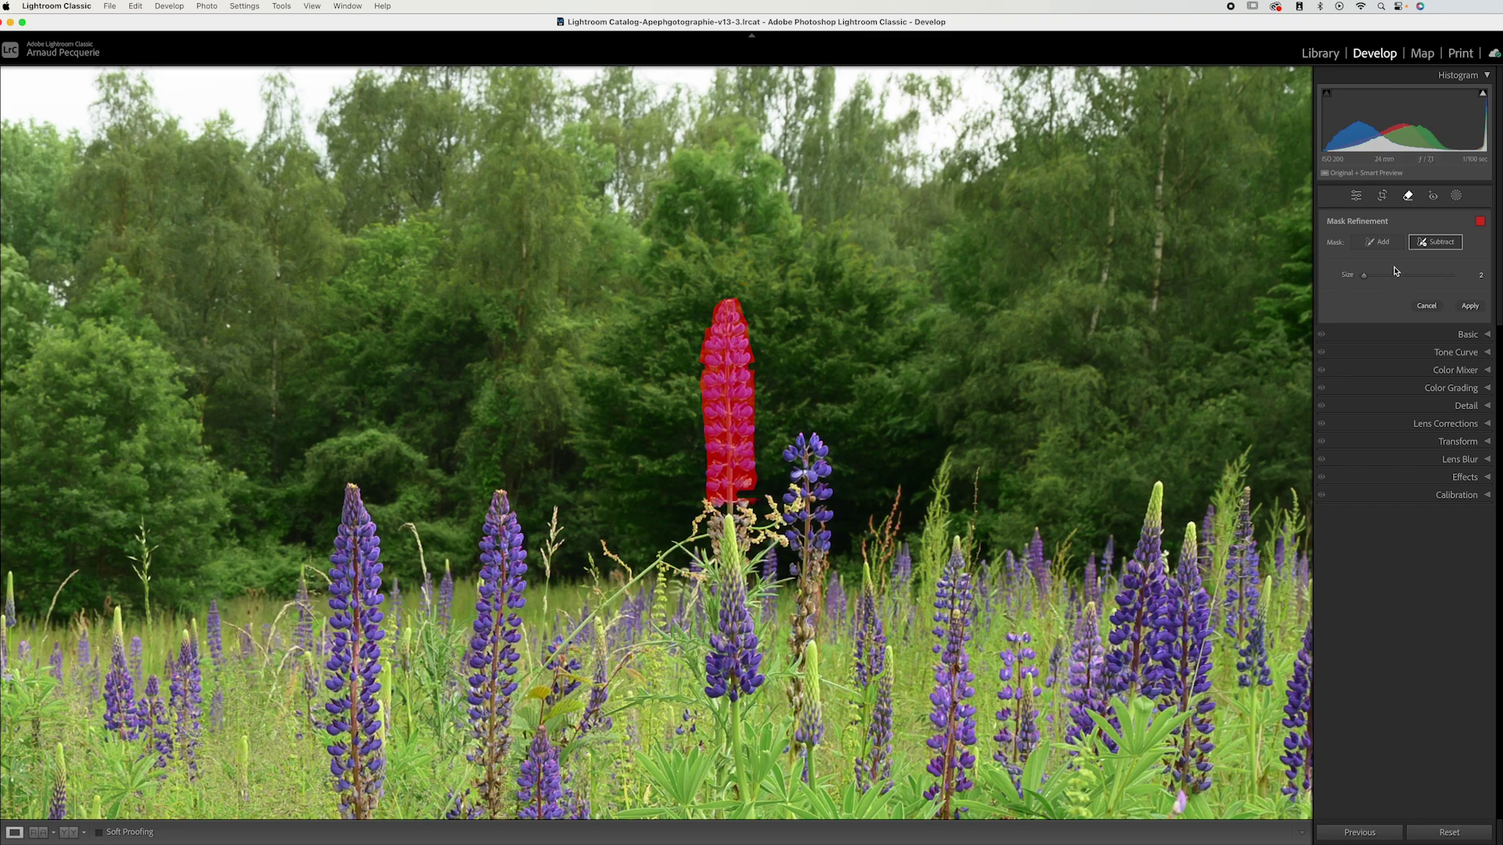
left_click(1470, 306)
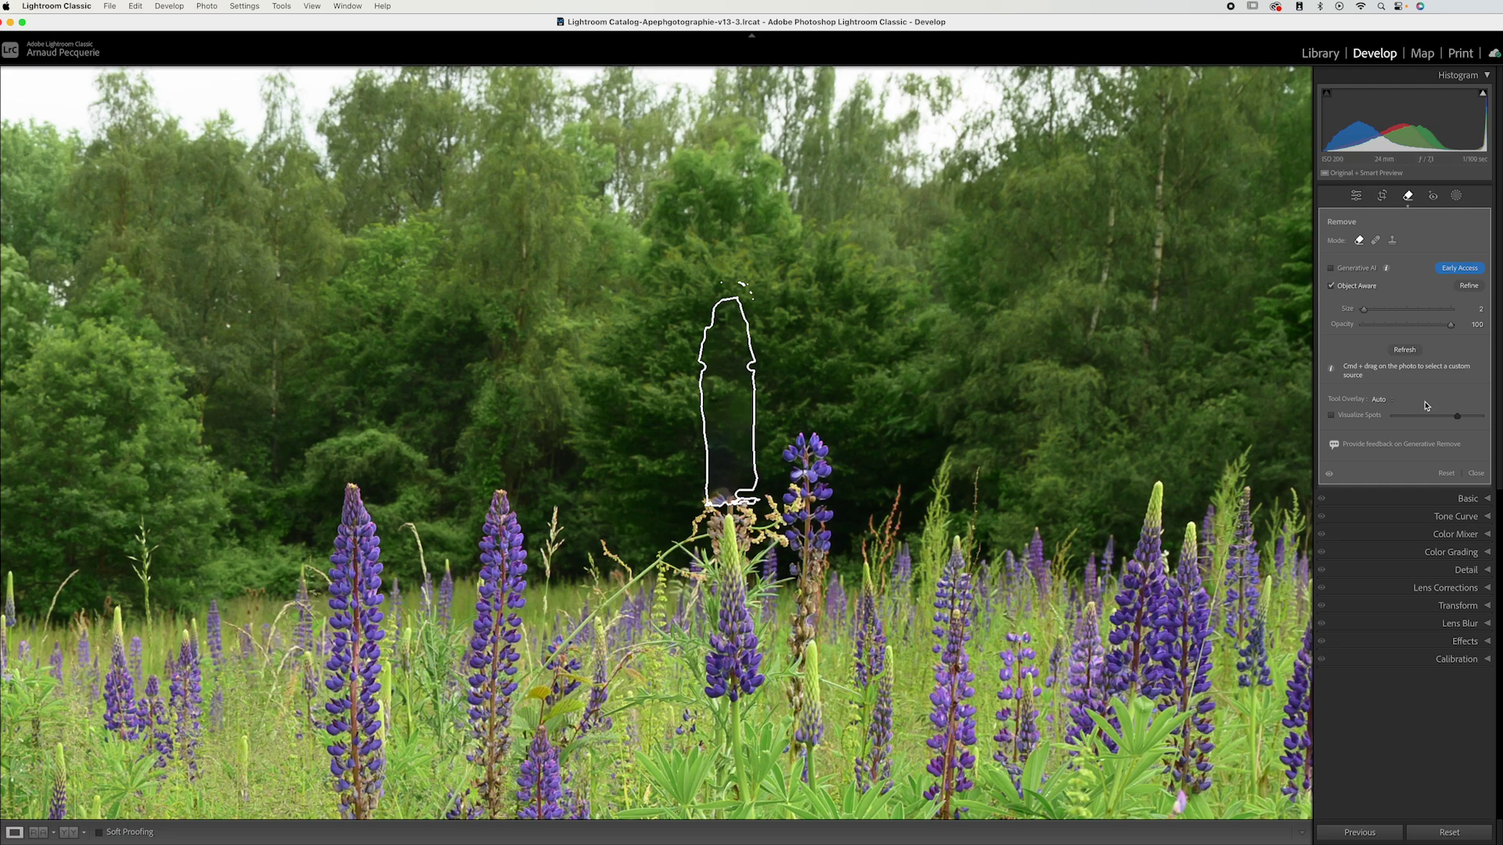
Step: Mask the neighbouring lupin and dried stalks at brush size 7, subtract the green foreground tip at size 2, and apply the removal
left_click_drag(1363, 310, 1369, 311)
mouse_move(694, 519)
left_mouse_down()
mouse_move(756, 508)
mouse_move(698, 507)
mouse_move(757, 540)
mouse_move(798, 472)
mouse_move(789, 446)
mouse_move(786, 467)
mouse_move(809, 438)
mouse_move(825, 451)
mouse_move(815, 519)
mouse_move(814, 439)
mouse_move(821, 462)
mouse_move(789, 549)
mouse_move(817, 543)
mouse_move(823, 532)
mouse_move(789, 533)
mouse_move(798, 473)
mouse_move(778, 539)
mouse_move(727, 499)
mouse_move(679, 544)
left_mouse_up()
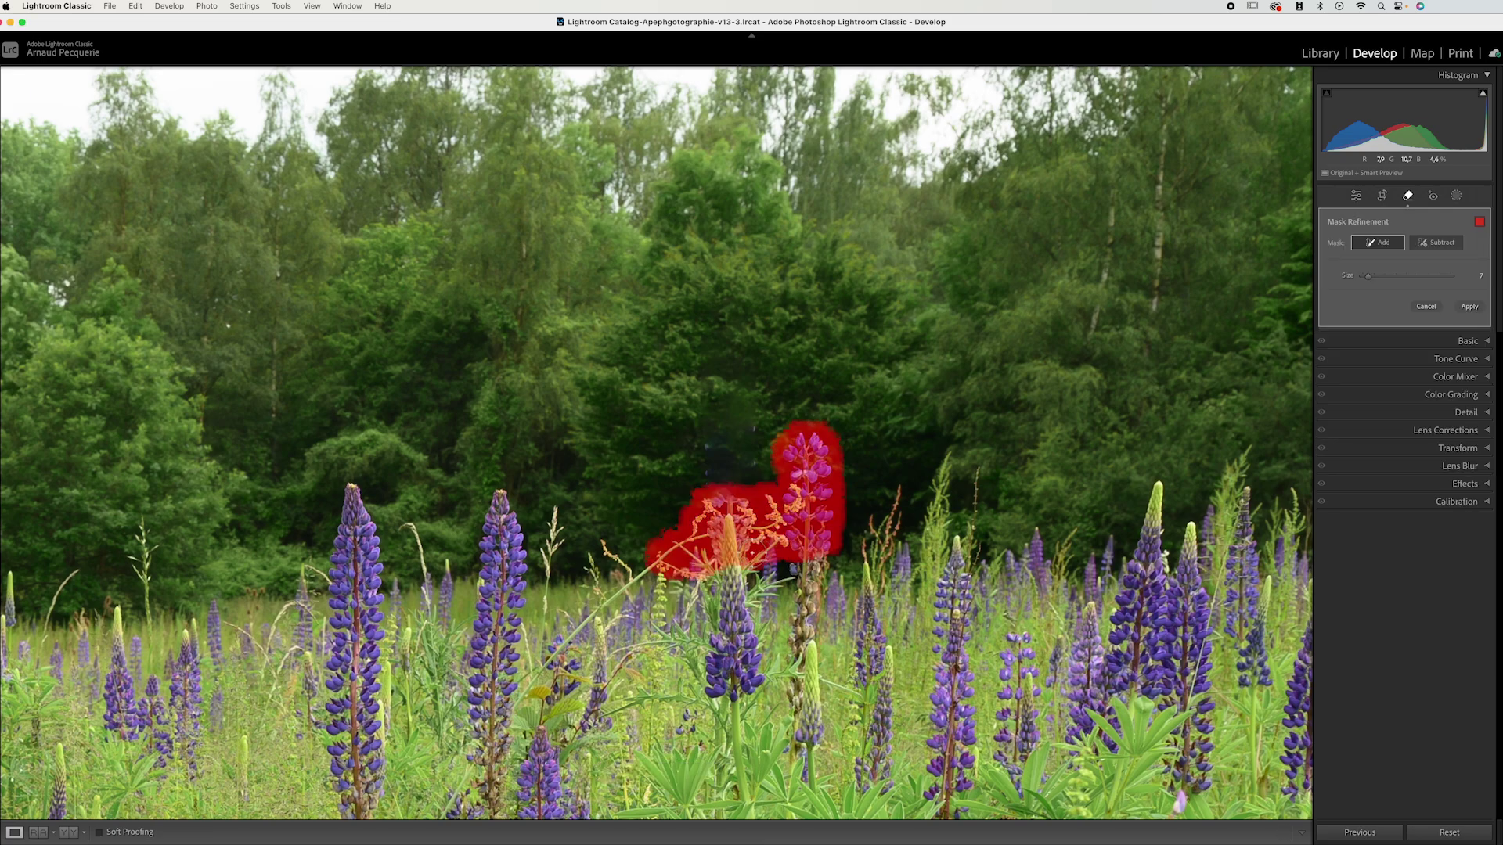
left_click(1435, 243)
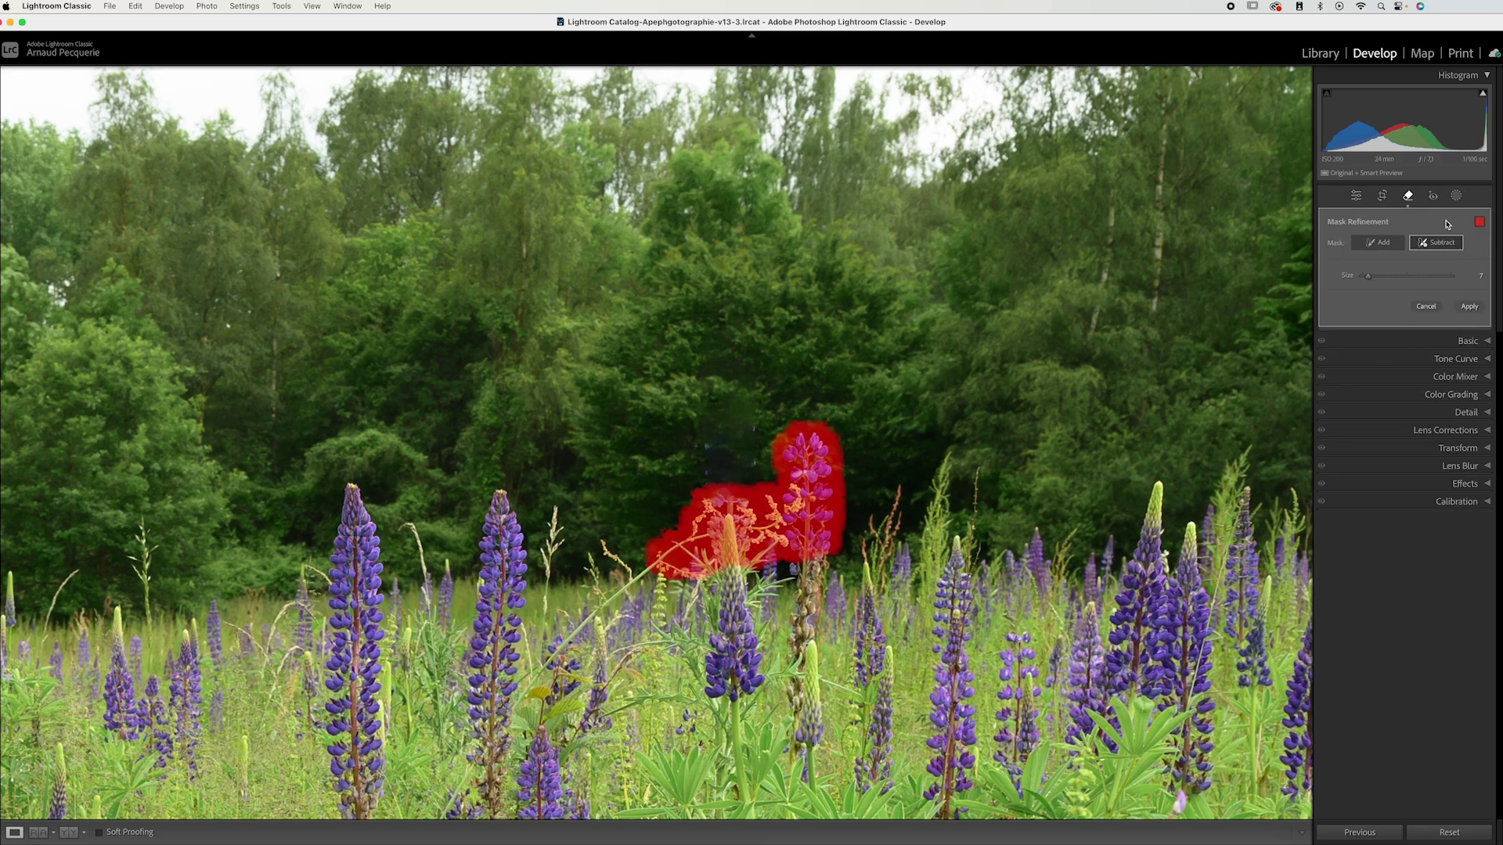
left_click_drag(1368, 281, 1363, 277)
left_click_drag(728, 533, 729, 552)
left_click(1468, 307)
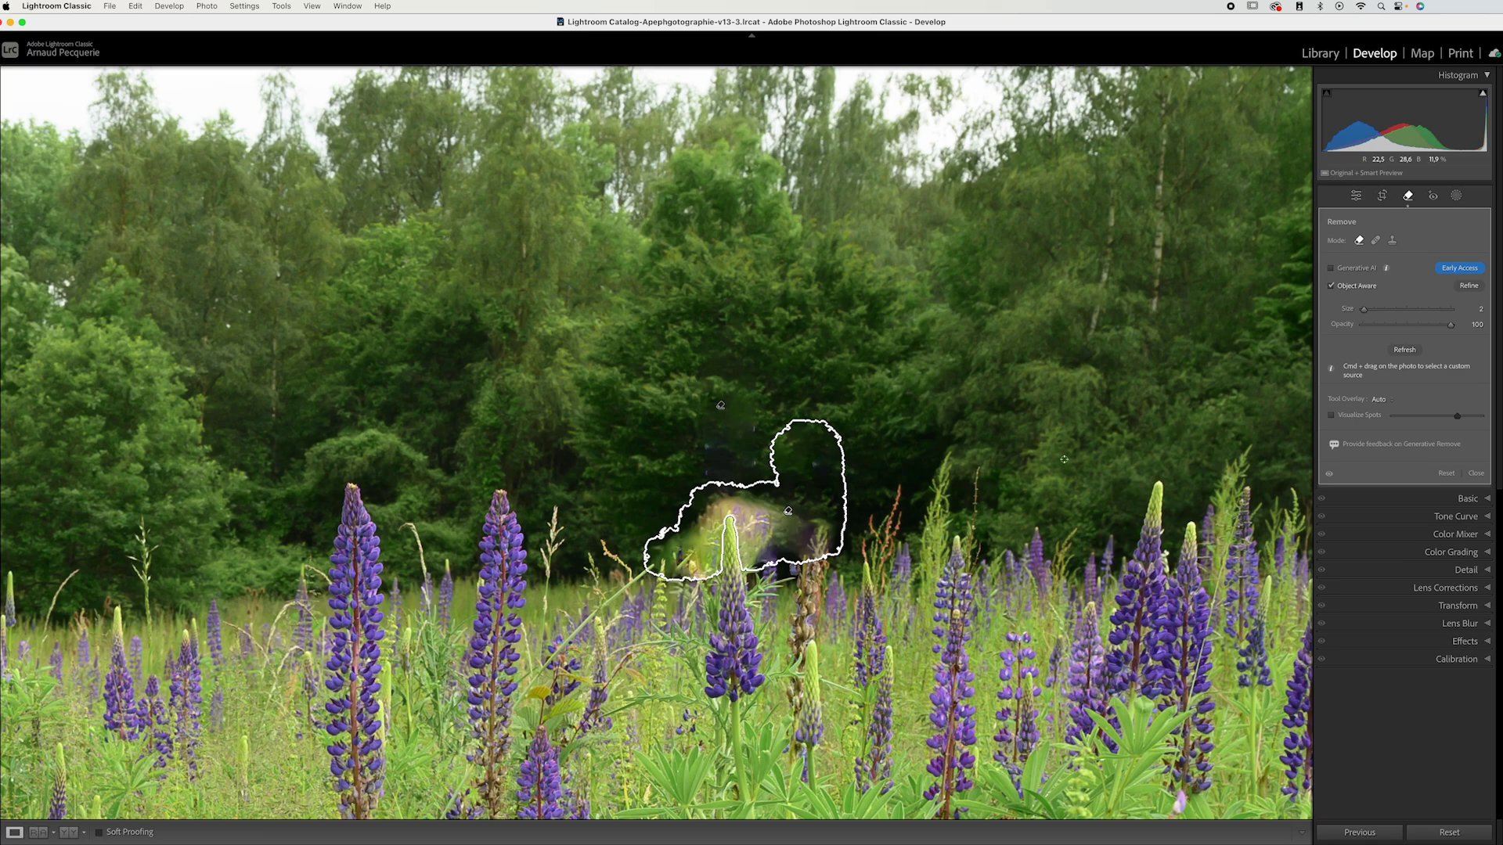
Step: Delete both object-aware removal corrections from the photo
left_click(1333, 290)
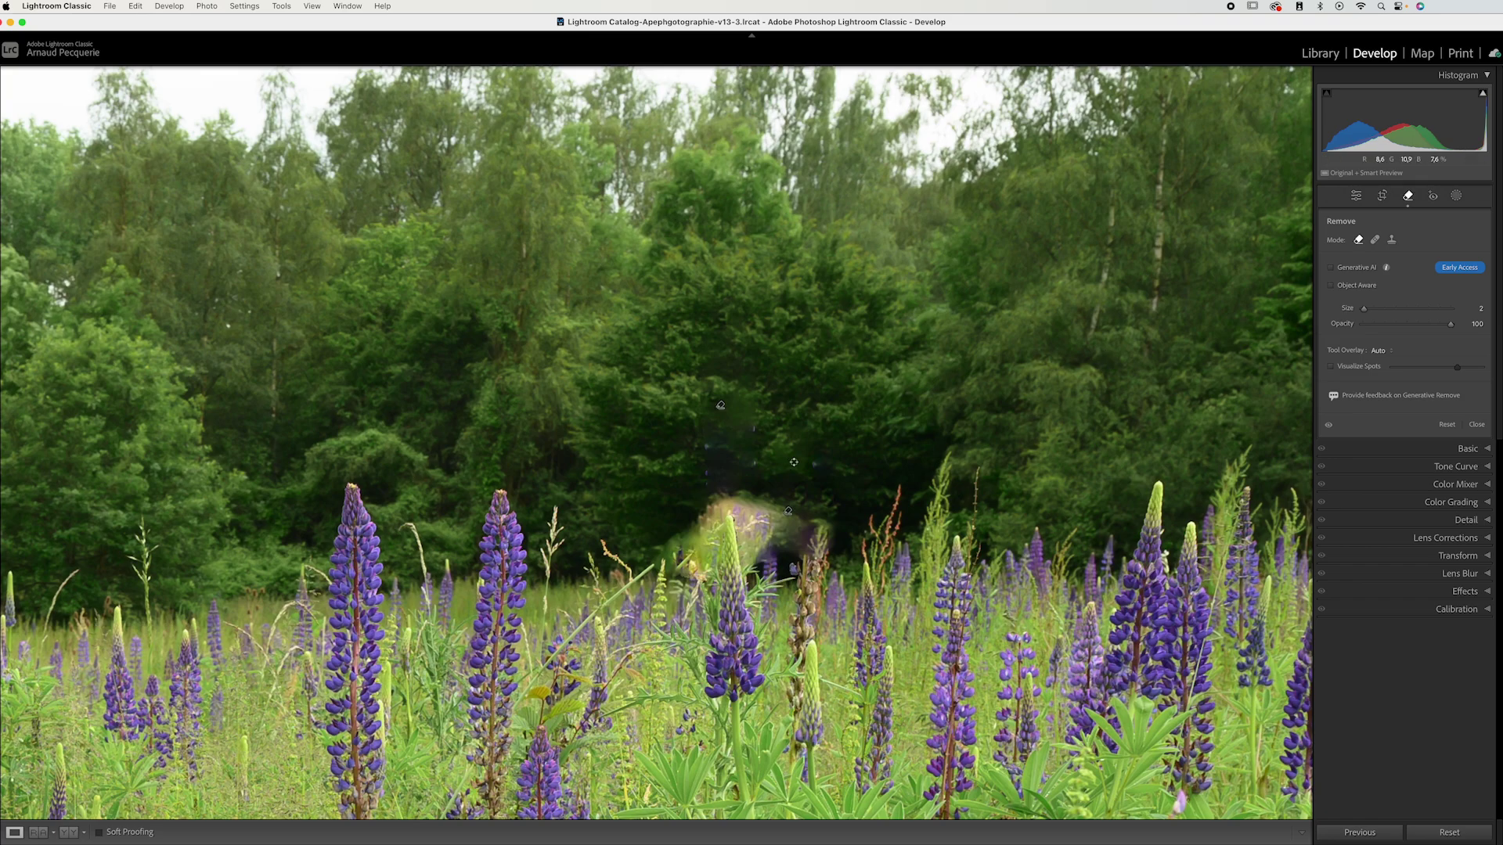
left_click(720, 411)
key("Delete")
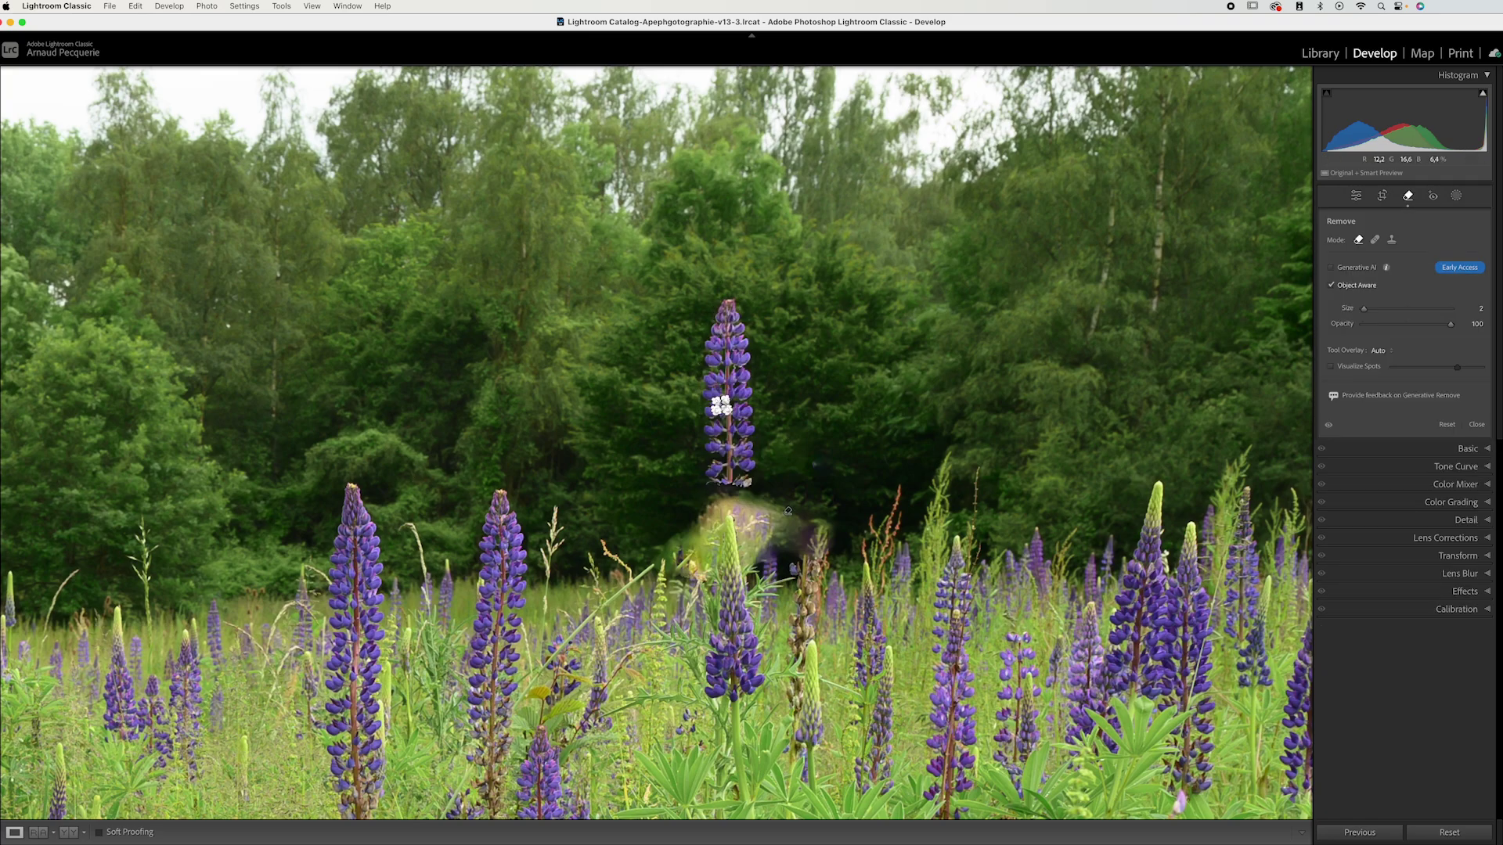
left_click(787, 511)
key("Delete")
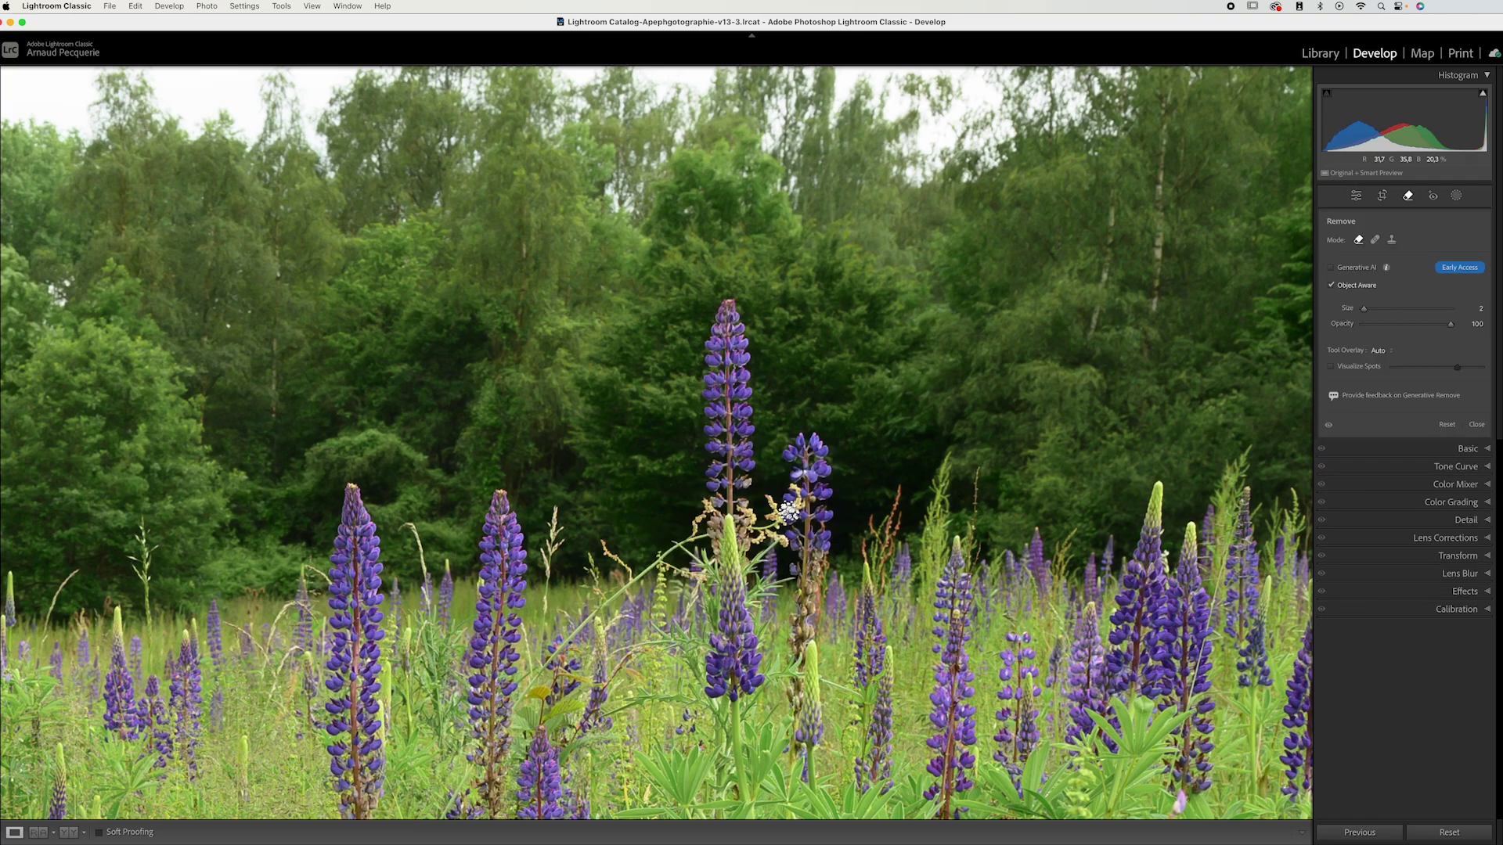
Step: Enable Generative AI without Object Aware, brush over the tallest lupin and its neighbour's upper part at size 9, and apply the removal
left_click(1333, 286)
left_click(1334, 268)
left_click_drag(1365, 311, 1369, 310)
mouse_move(725, 297)
left_mouse_down()
mouse_move(688, 314)
mouse_move(774, 315)
mouse_move(726, 353)
mouse_move(701, 349)
mouse_move(742, 332)
mouse_move(725, 369)
mouse_move(691, 379)
mouse_move(731, 418)
mouse_move(752, 391)
mouse_move(751, 445)
mouse_move(708, 421)
mouse_move(698, 501)
mouse_move(697, 404)
mouse_move(722, 440)
mouse_move(759, 453)
mouse_move(699, 478)
mouse_move(765, 447)
mouse_move(710, 479)
mouse_move(794, 505)
mouse_move(812, 440)
mouse_move(823, 506)
mouse_move(783, 453)
mouse_move(820, 437)
mouse_move(756, 448)
mouse_move(754, 381)
left_mouse_up()
left_click_drag(740, 360, 736, 288)
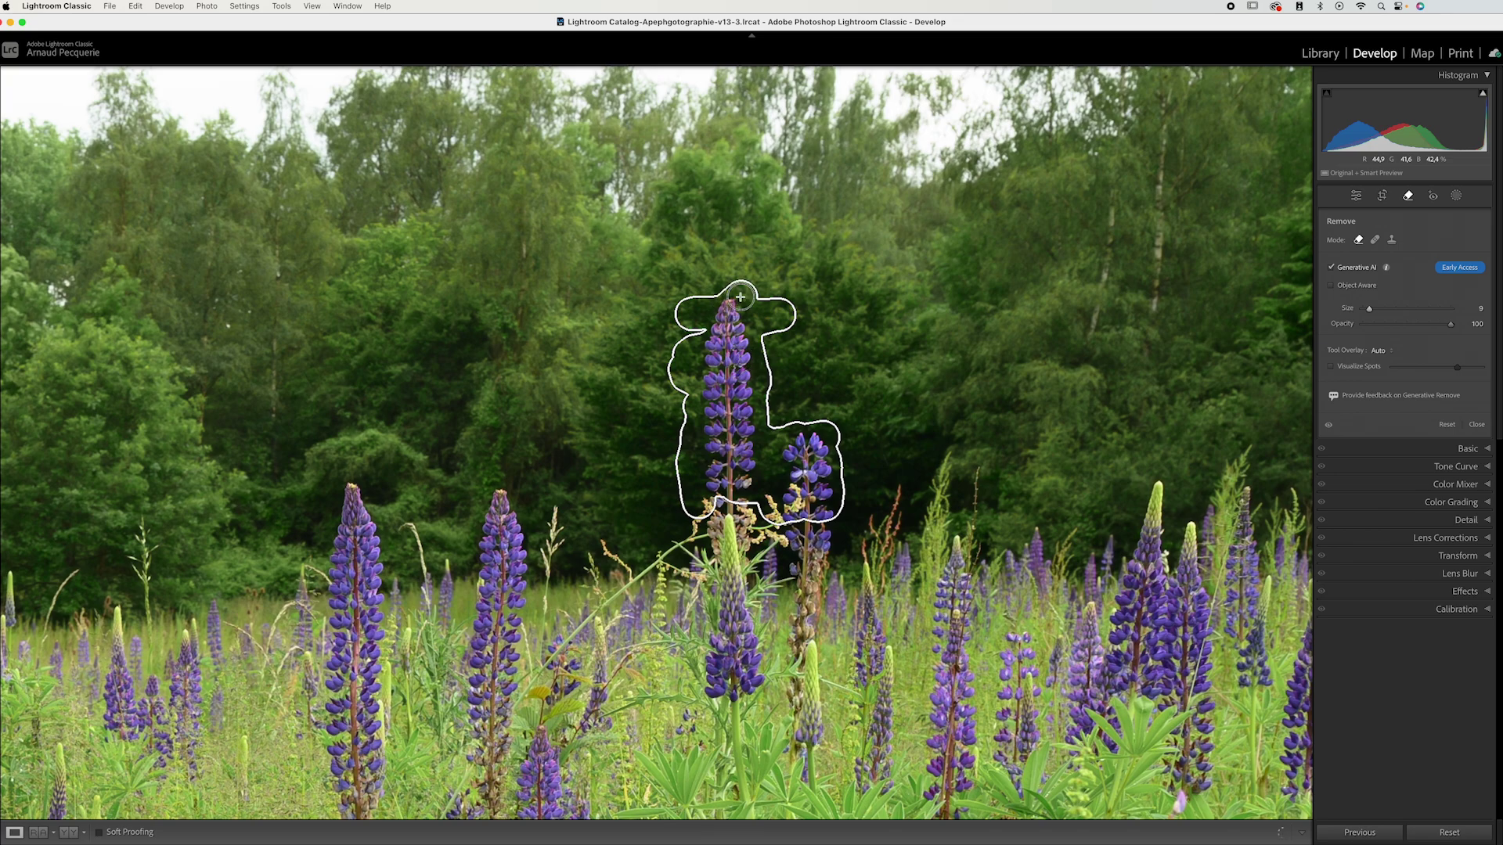
left_click_drag(701, 442, 689, 492)
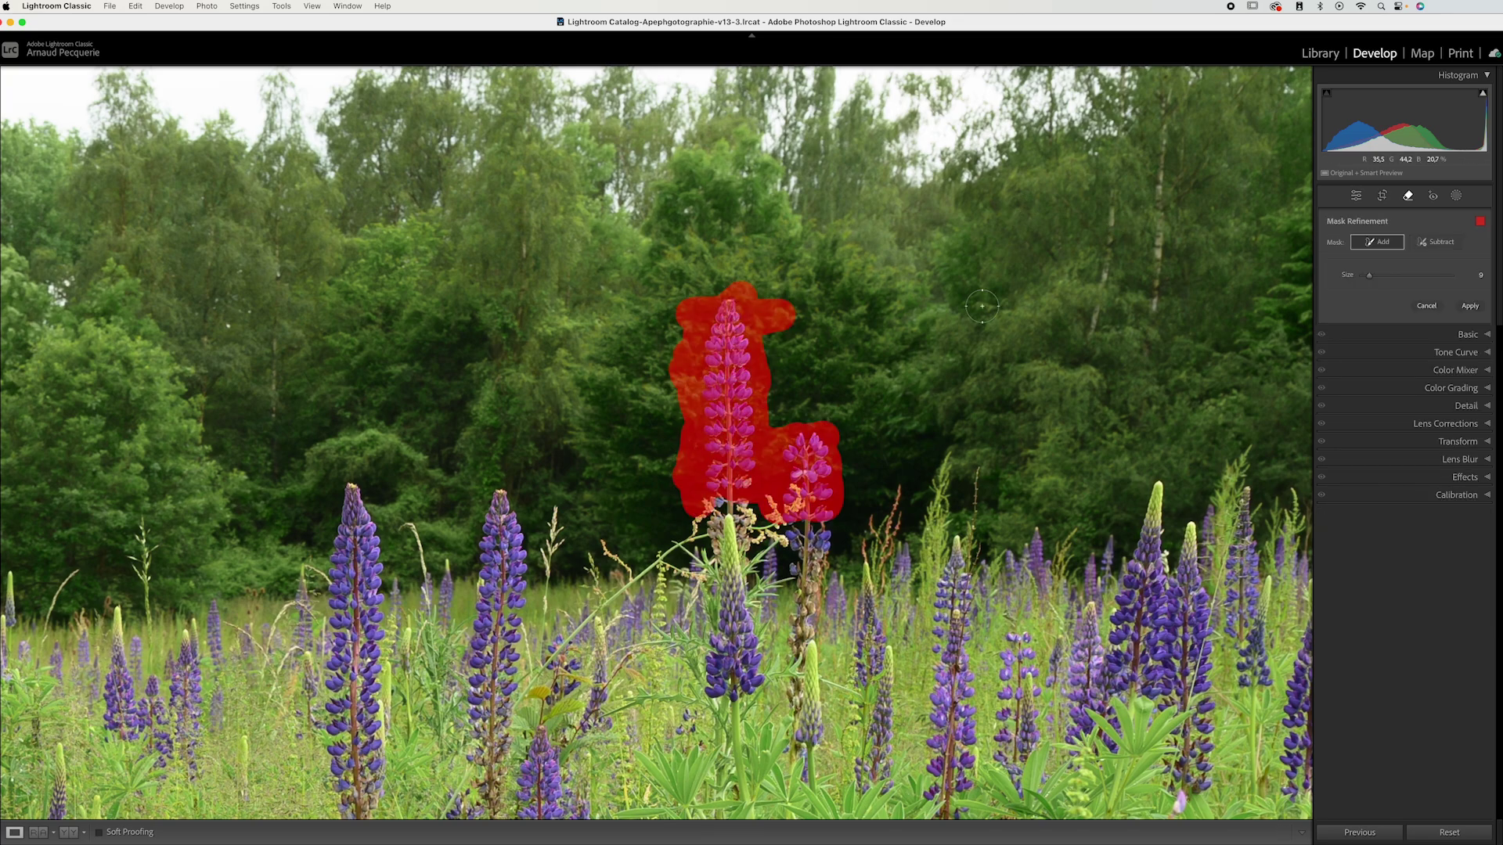
left_click(1471, 307)
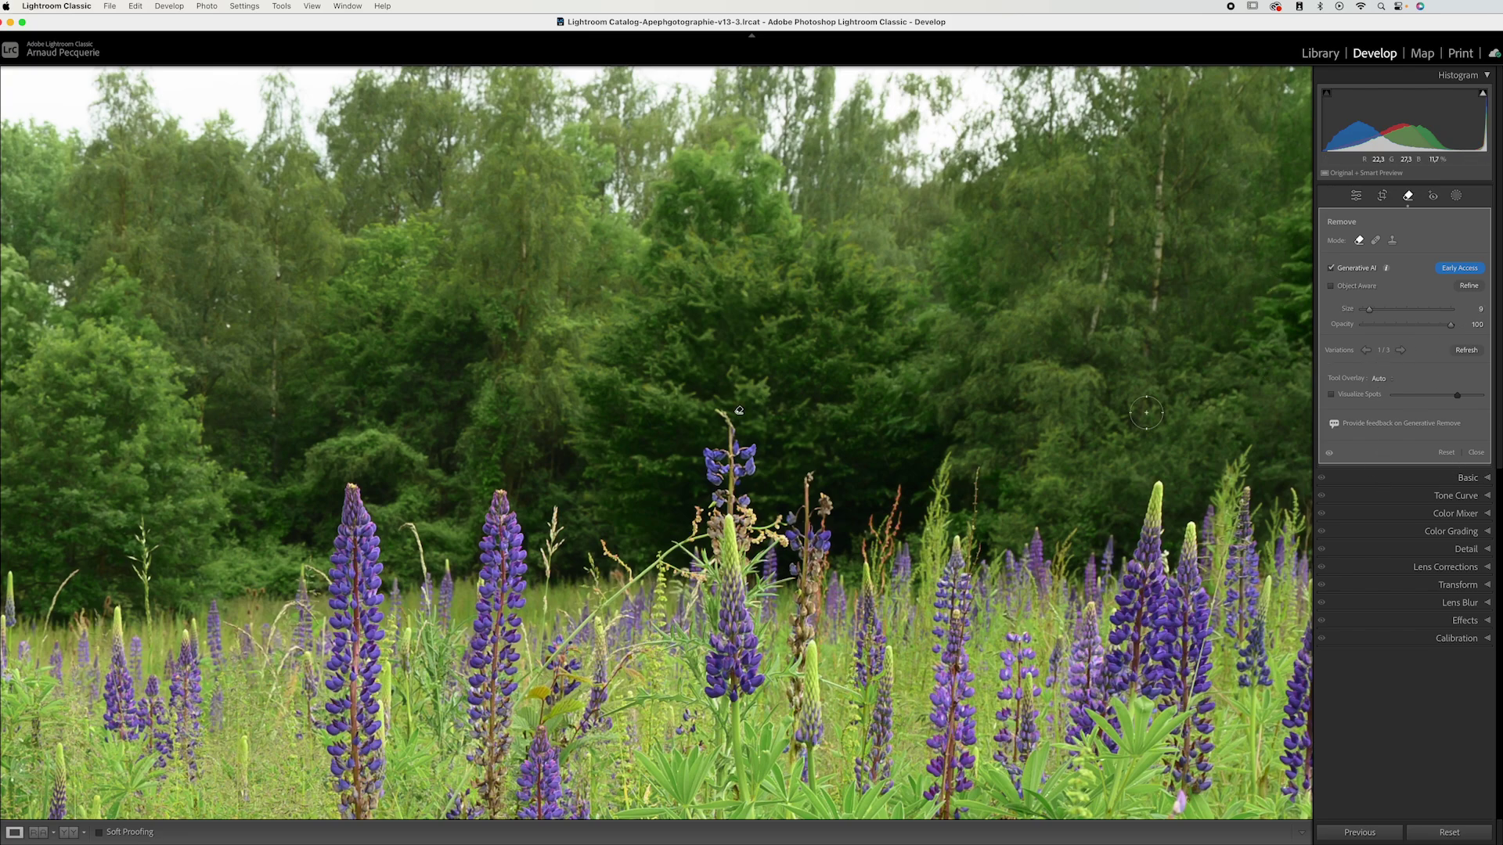
Step: Browse the generated variations, refresh them, and choose variation 3 of the new results
left_click(1401, 351)
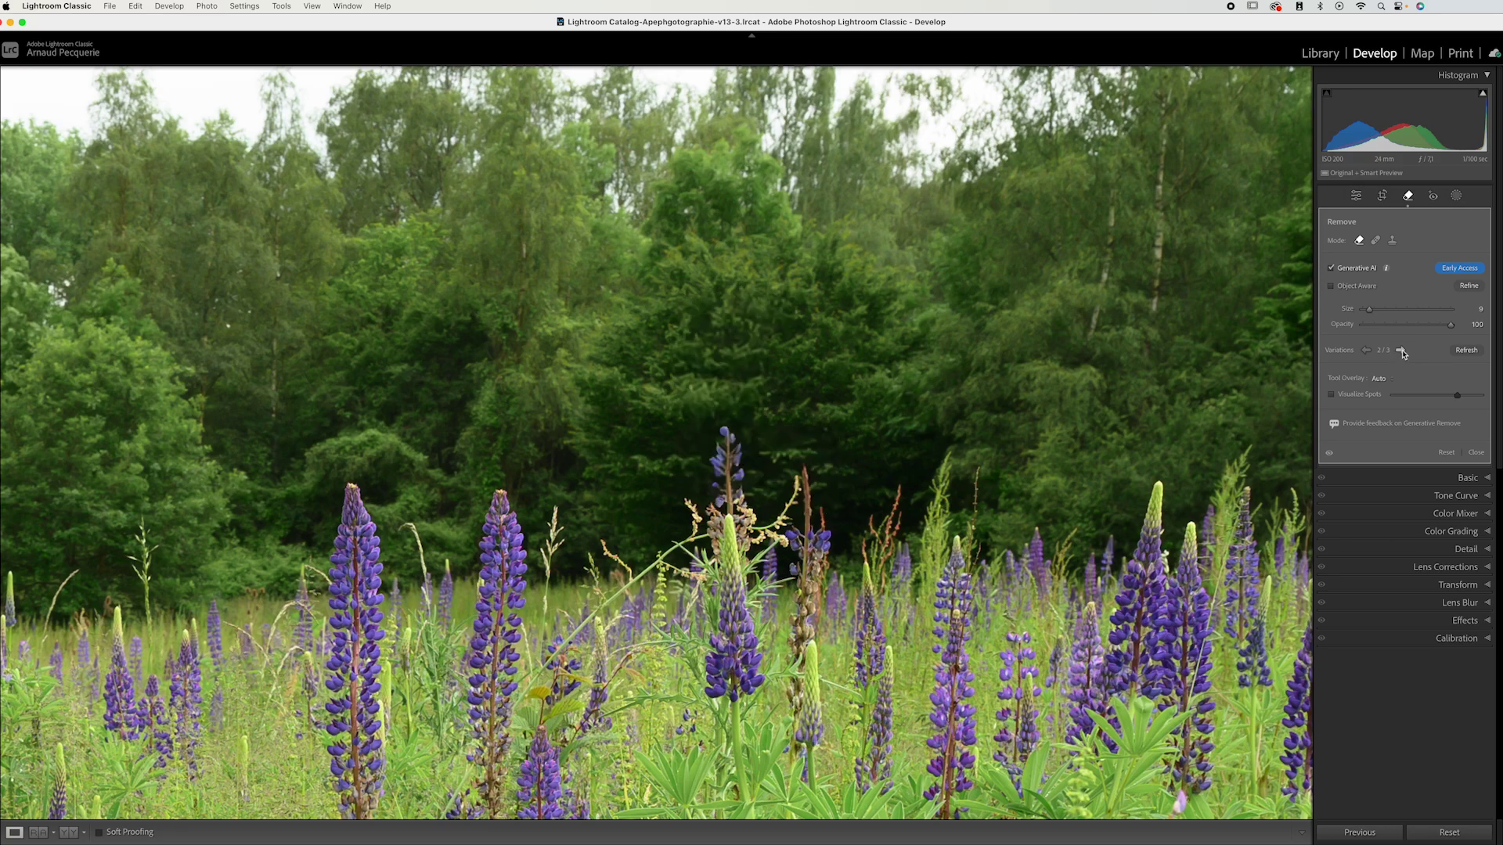
left_click(1401, 351)
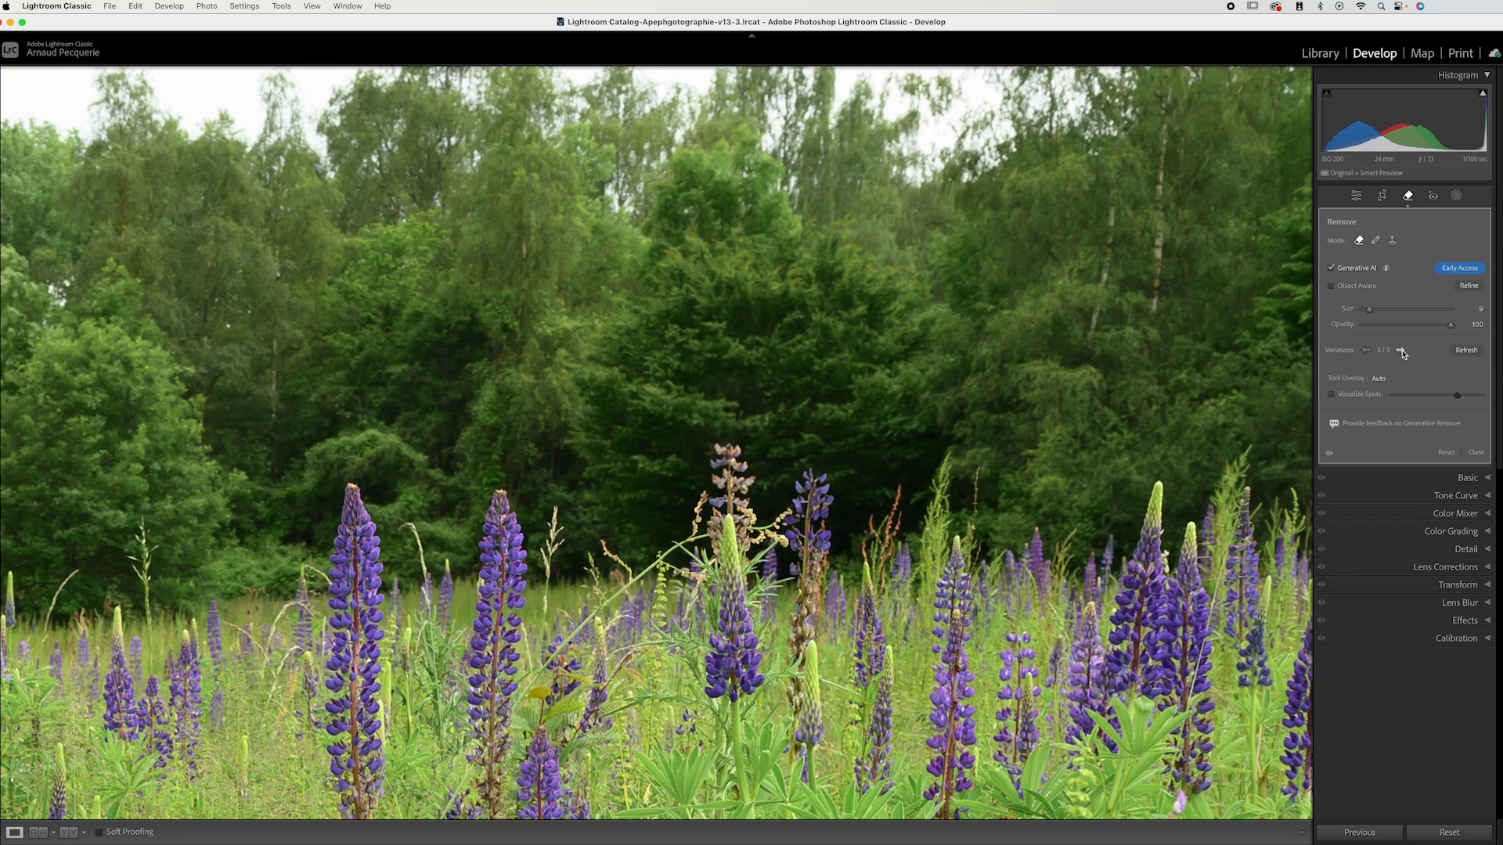
left_click(1366, 351)
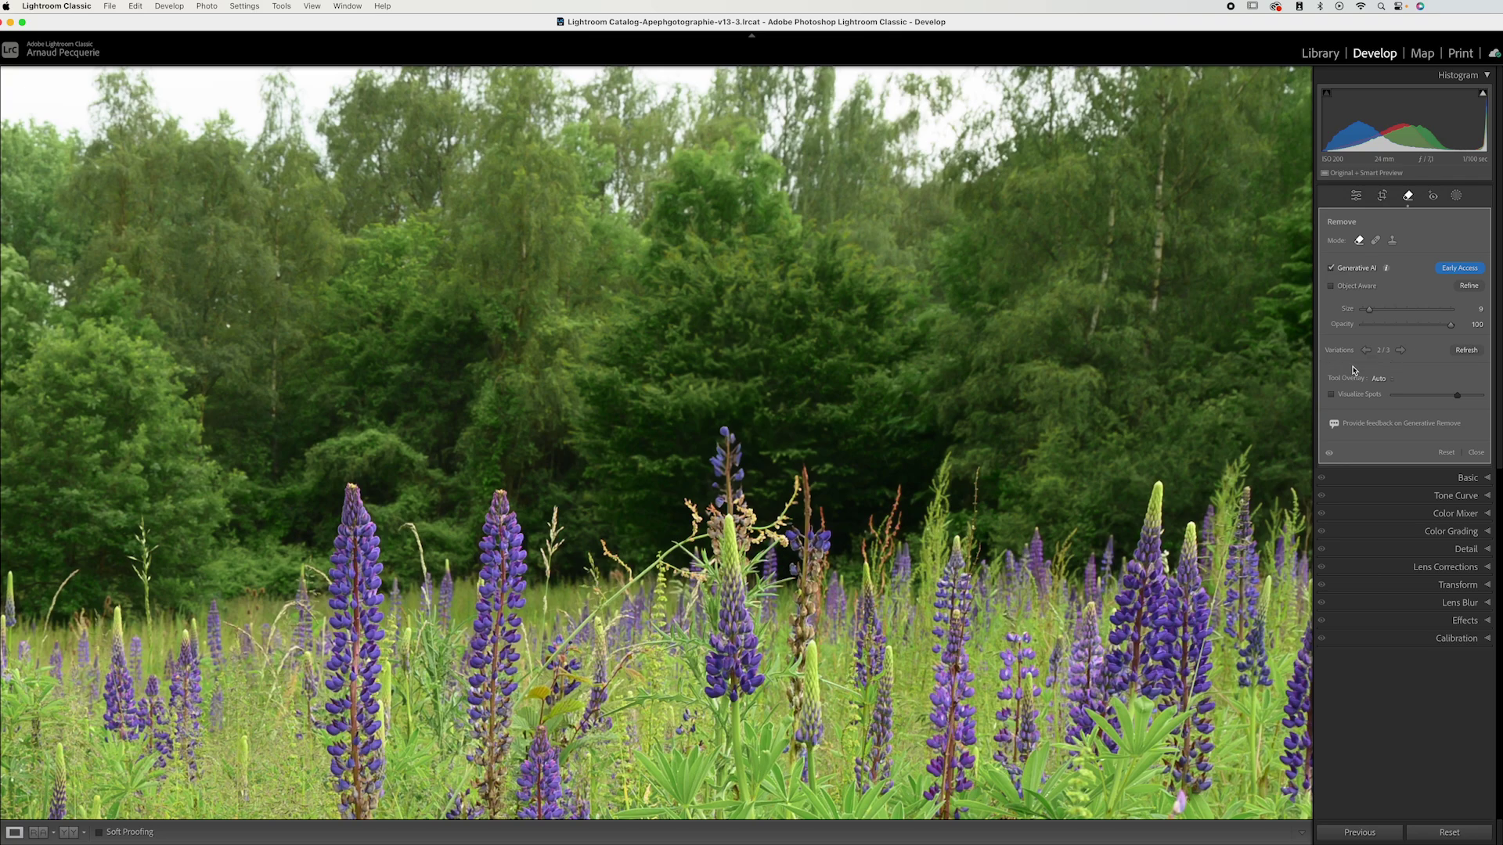
left_click(1467, 351)
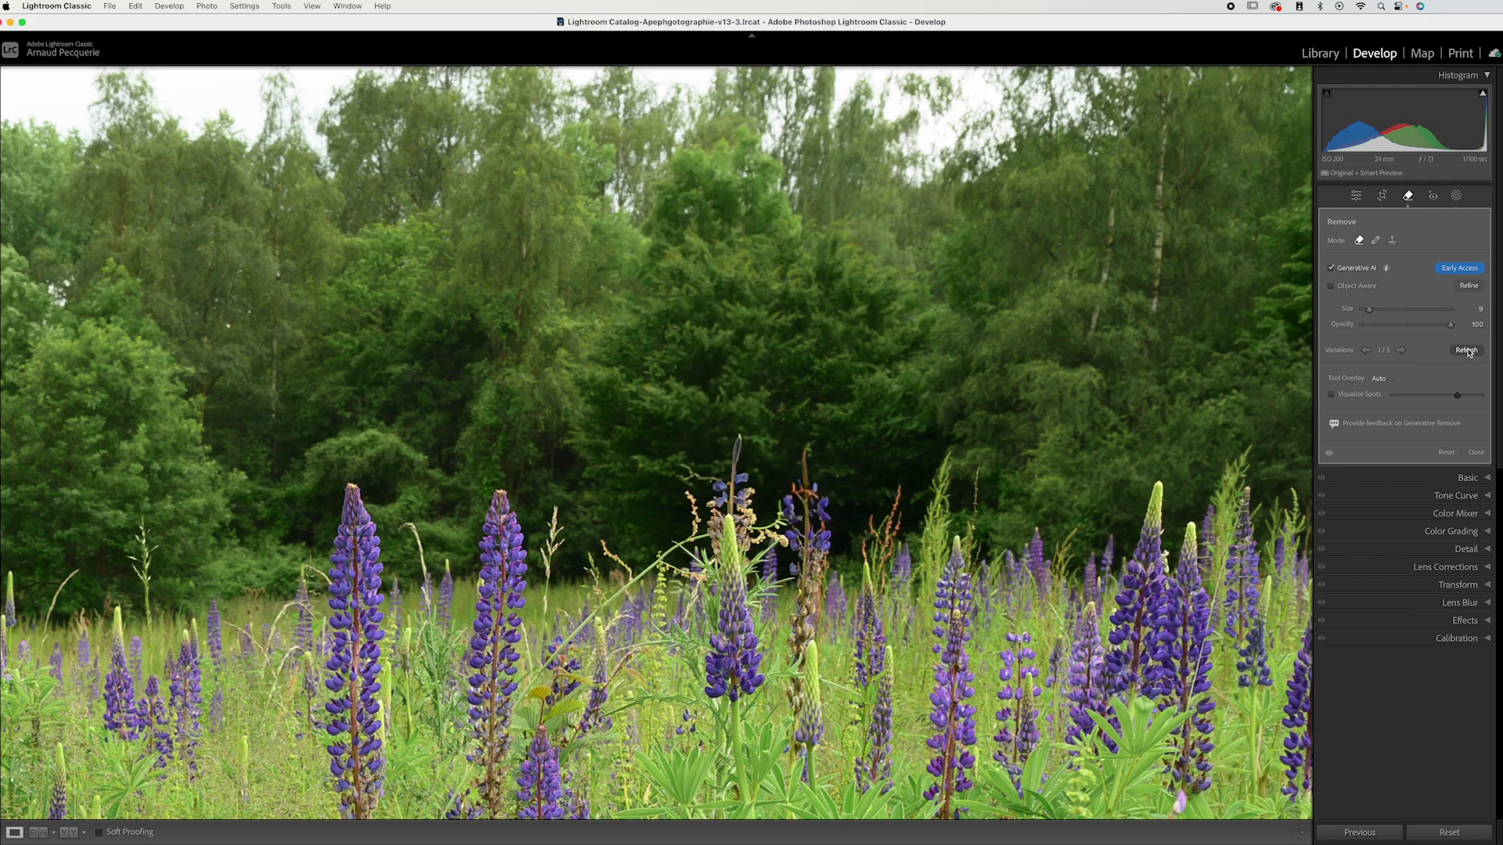
left_click(1468, 351)
left_click(1401, 350)
left_click(1401, 350)
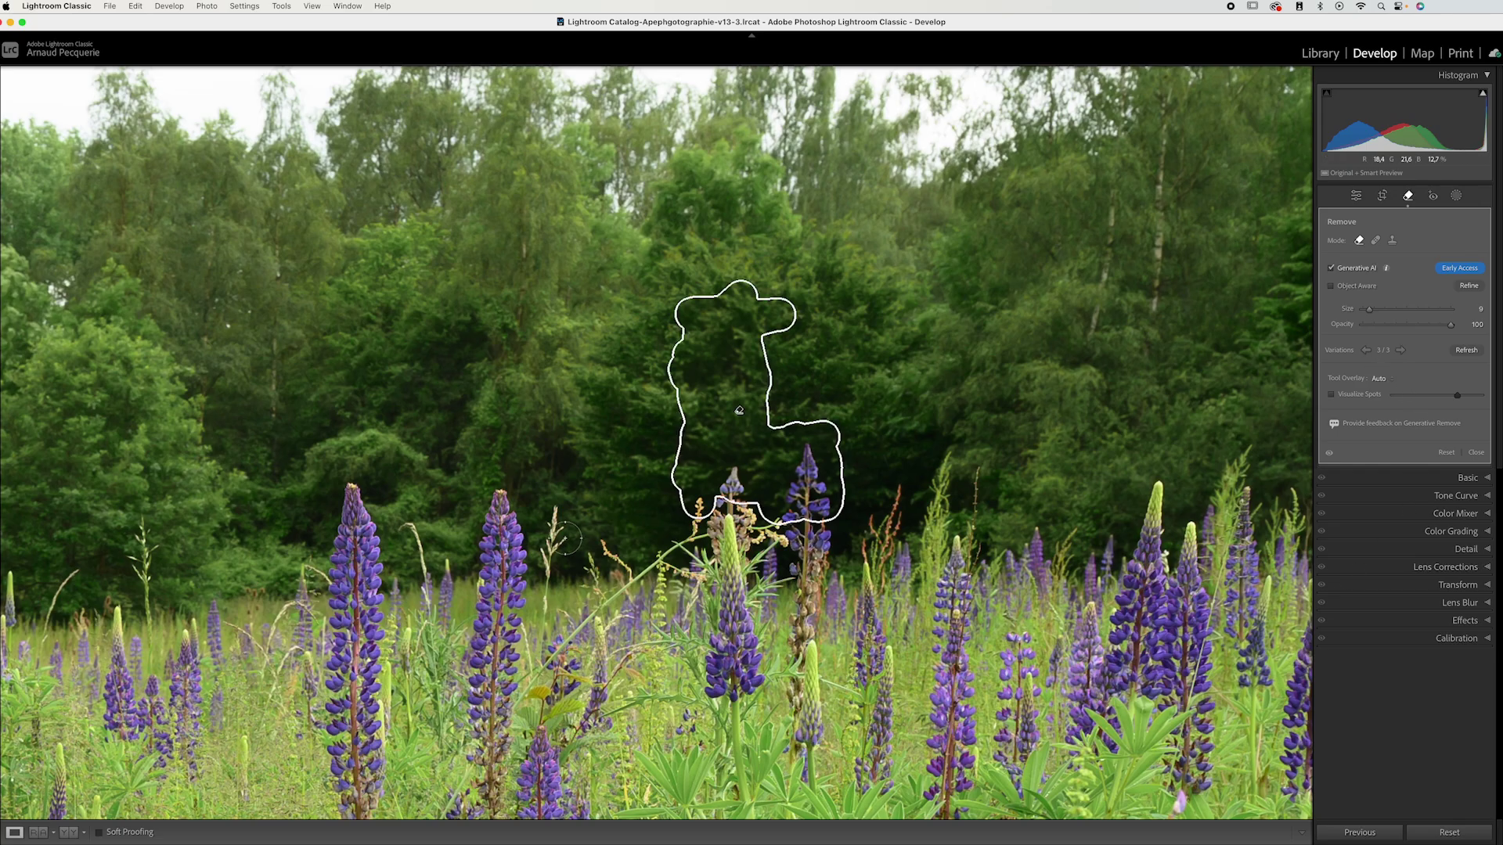
Step: Compare the whole photo with and without the generative removal
key("z")
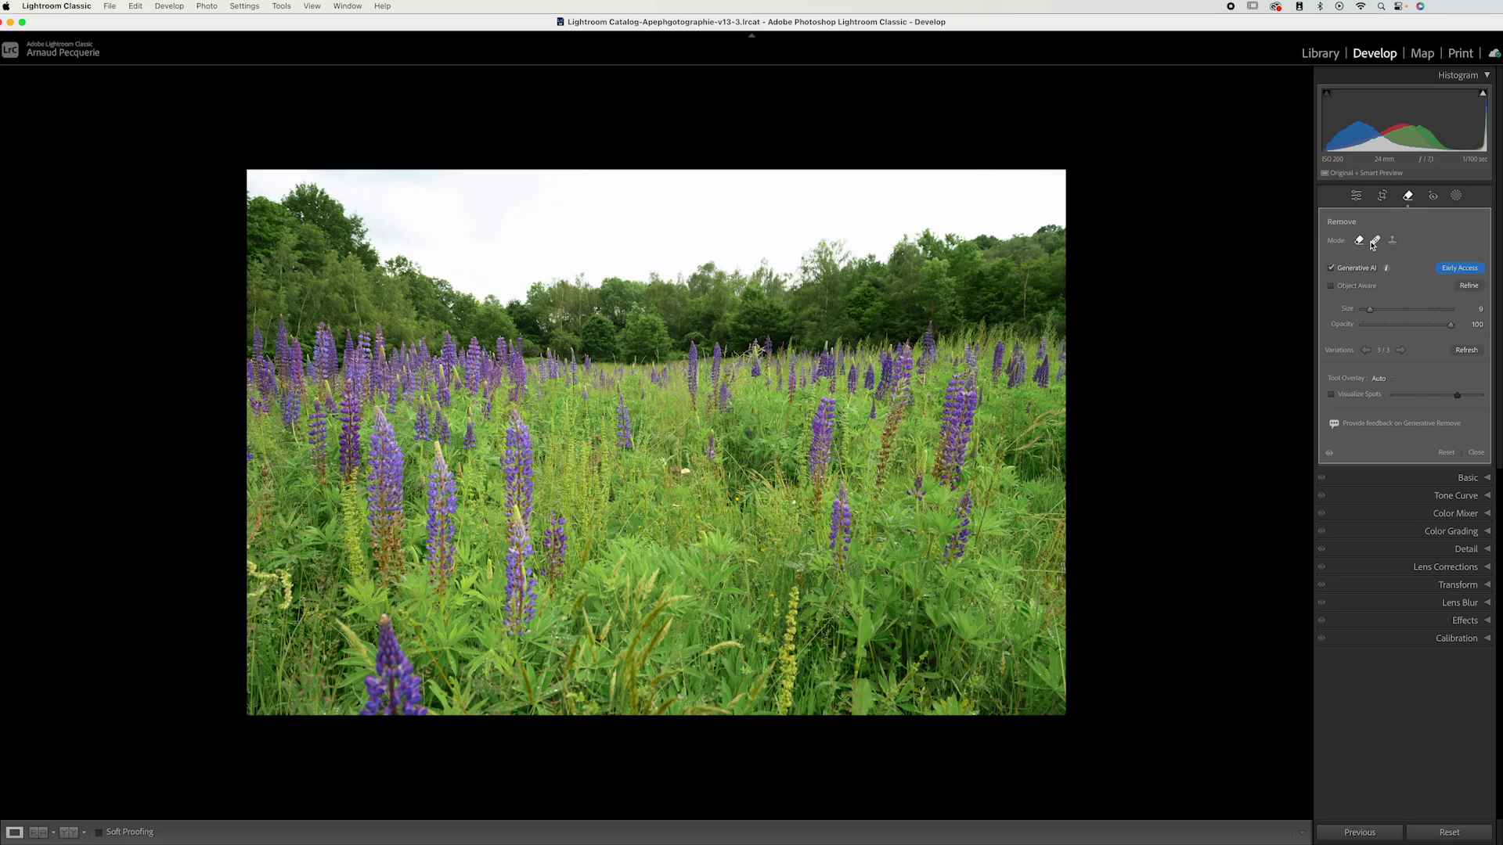
left_click(1329, 454)
left_click(1330, 454)
left_click(1329, 454)
Step: Brush over the remaining lupin tips and dried stalks against the dark trees at size 9, and apply another generative removal
key("super+equal")
key("super+equal")
key("super+equal")
key("super+equal")
key("super+equal")
key("super+equal")
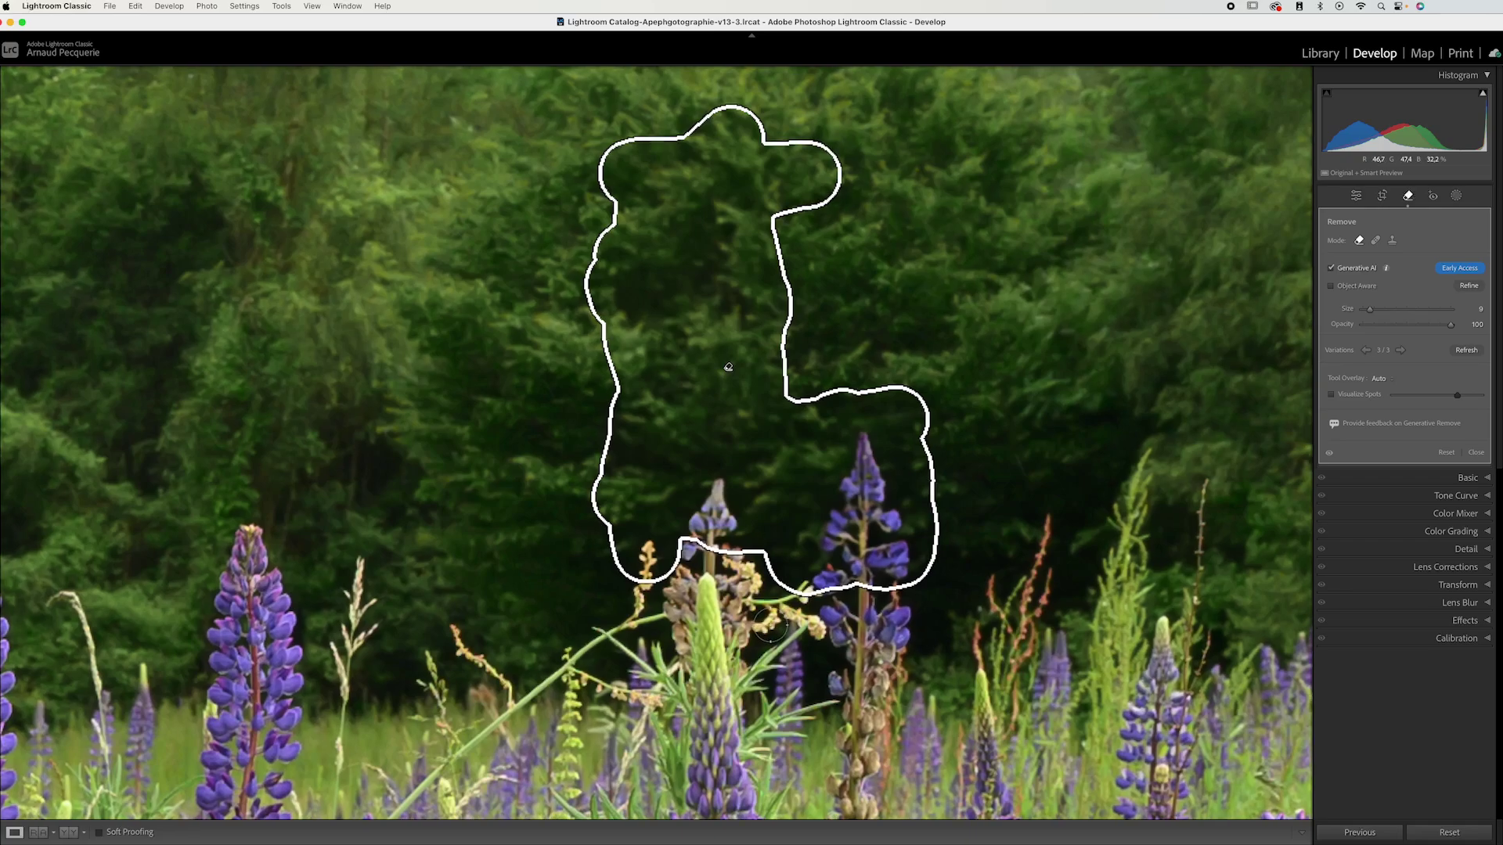
left_click_drag(792, 646, 785, 421)
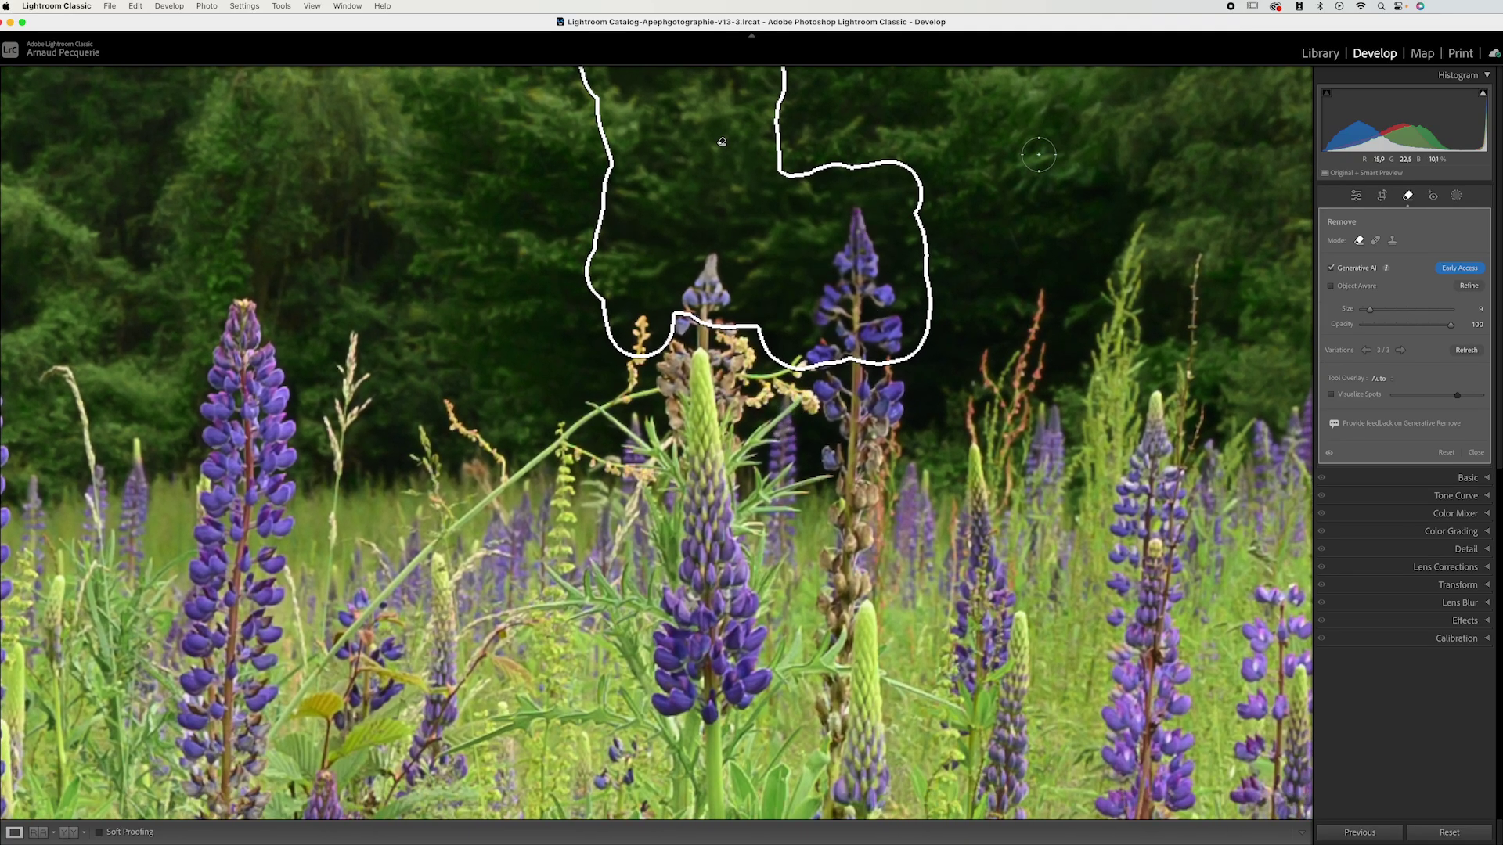
left_click_drag(805, 208, 809, 389)
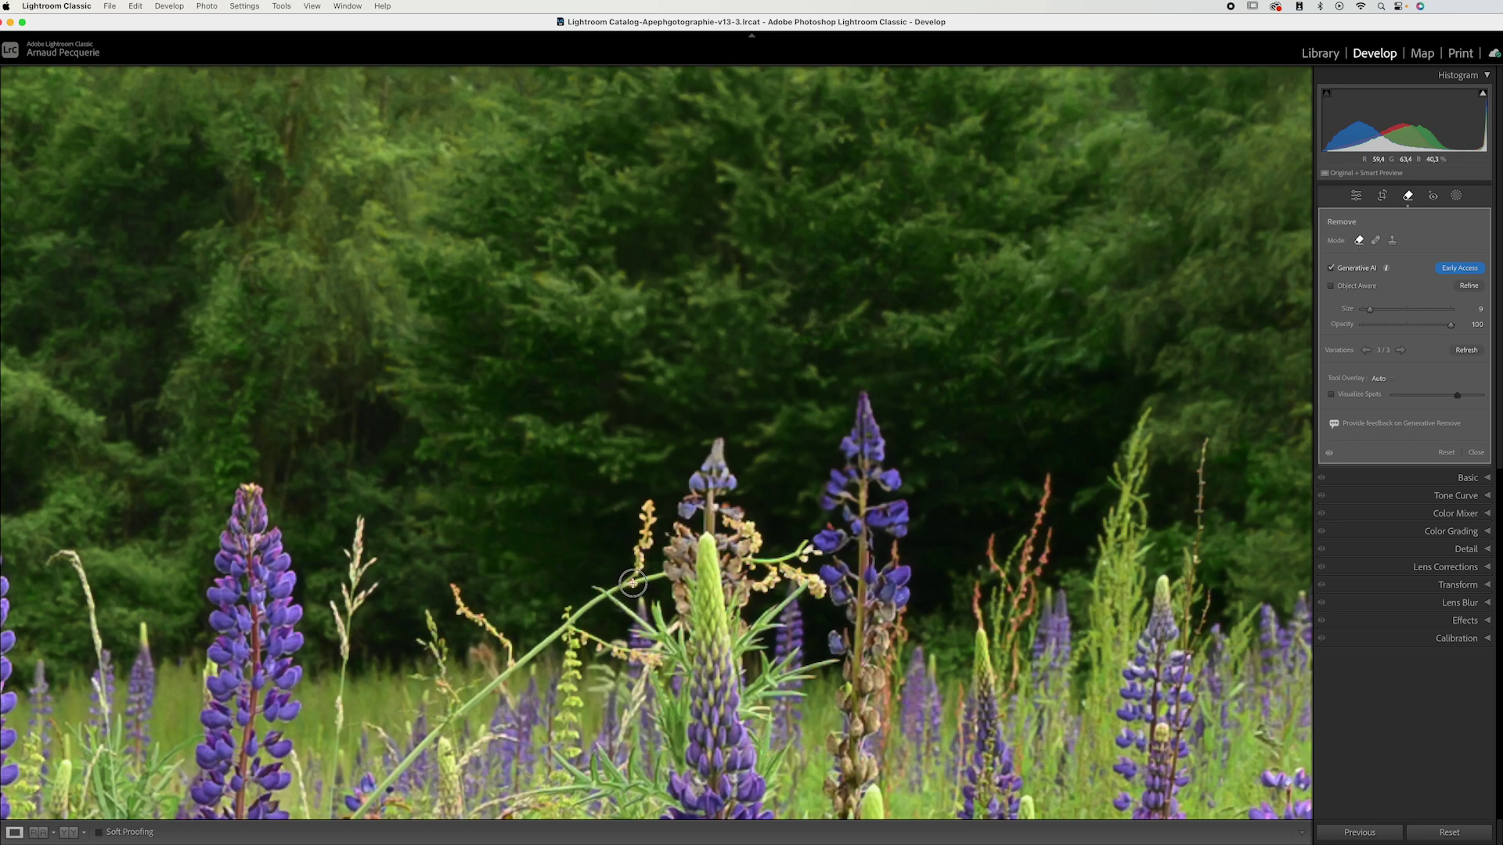
mouse_move(618, 583)
left_mouse_down()
mouse_move(666, 568)
mouse_move(670, 585)
mouse_move(675, 552)
mouse_move(643, 559)
mouse_move(650, 510)
mouse_move(684, 519)
mouse_move(681, 536)
mouse_move(717, 446)
mouse_move(674, 499)
mouse_move(708, 496)
mouse_move(732, 518)
mouse_move(743, 598)
mouse_move(795, 551)
mouse_move(813, 573)
mouse_move(795, 545)
mouse_move(755, 544)
mouse_move(719, 453)
mouse_move(846, 406)
mouse_move(875, 402)
mouse_move(850, 462)
mouse_move(880, 465)
mouse_move(888, 492)
mouse_move(838, 494)
mouse_move(897, 493)
mouse_move(821, 534)
mouse_move(909, 527)
mouse_move(857, 509)
mouse_move(890, 511)
mouse_move(883, 470)
mouse_move(829, 439)
mouse_move(747, 470)
mouse_move(766, 509)
mouse_move(790, 513)
mouse_move(798, 485)
mouse_move(773, 481)
mouse_move(816, 461)
mouse_move(680, 478)
mouse_move(590, 609)
mouse_move(626, 604)
mouse_move(593, 585)
mouse_move(677, 465)
mouse_move(844, 399)
mouse_move(885, 398)
mouse_move(854, 392)
left_mouse_up()
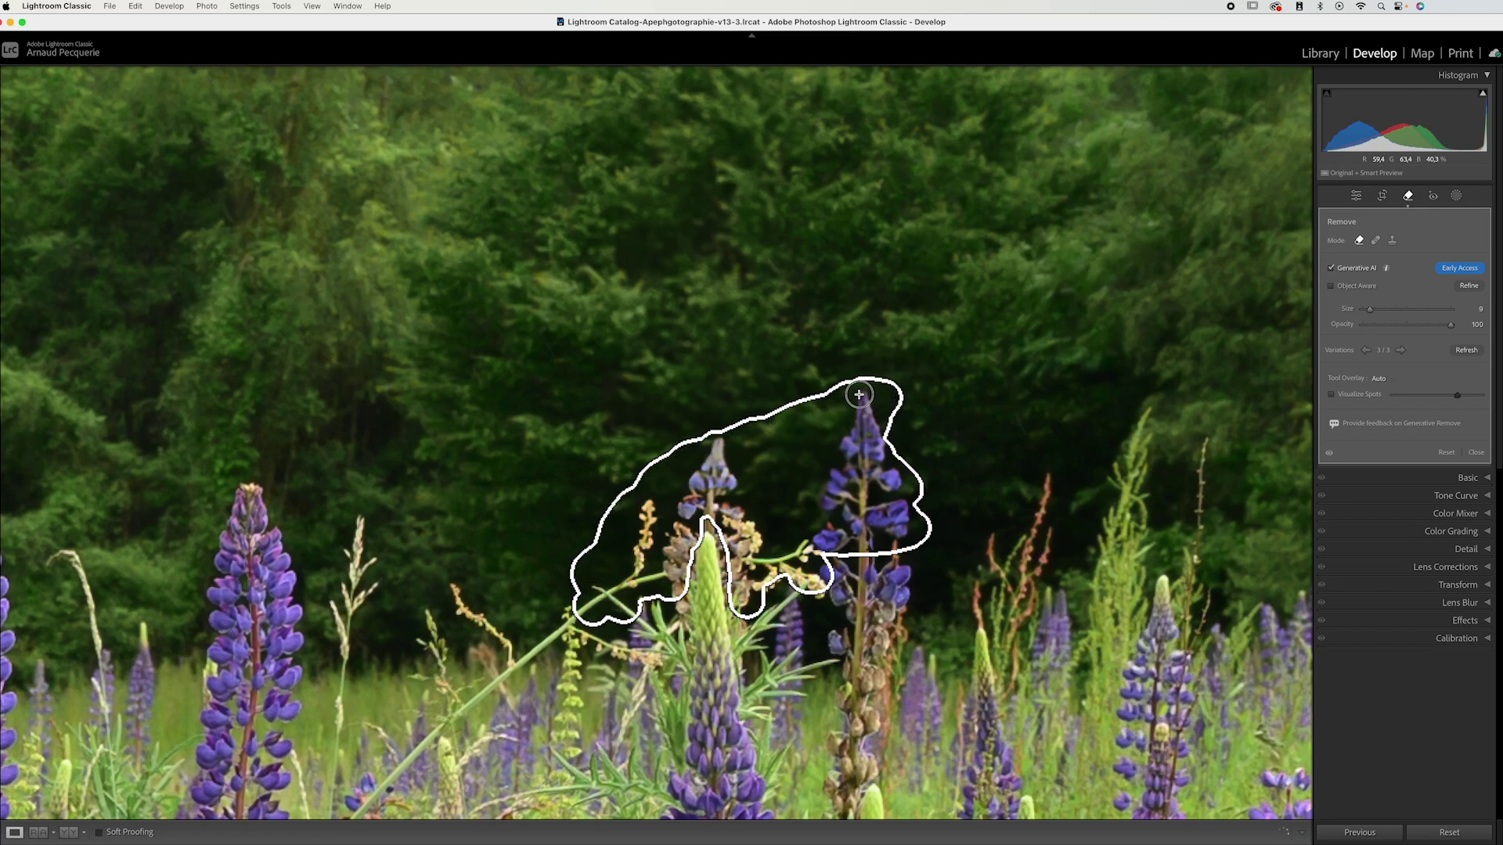
left_click(1469, 285)
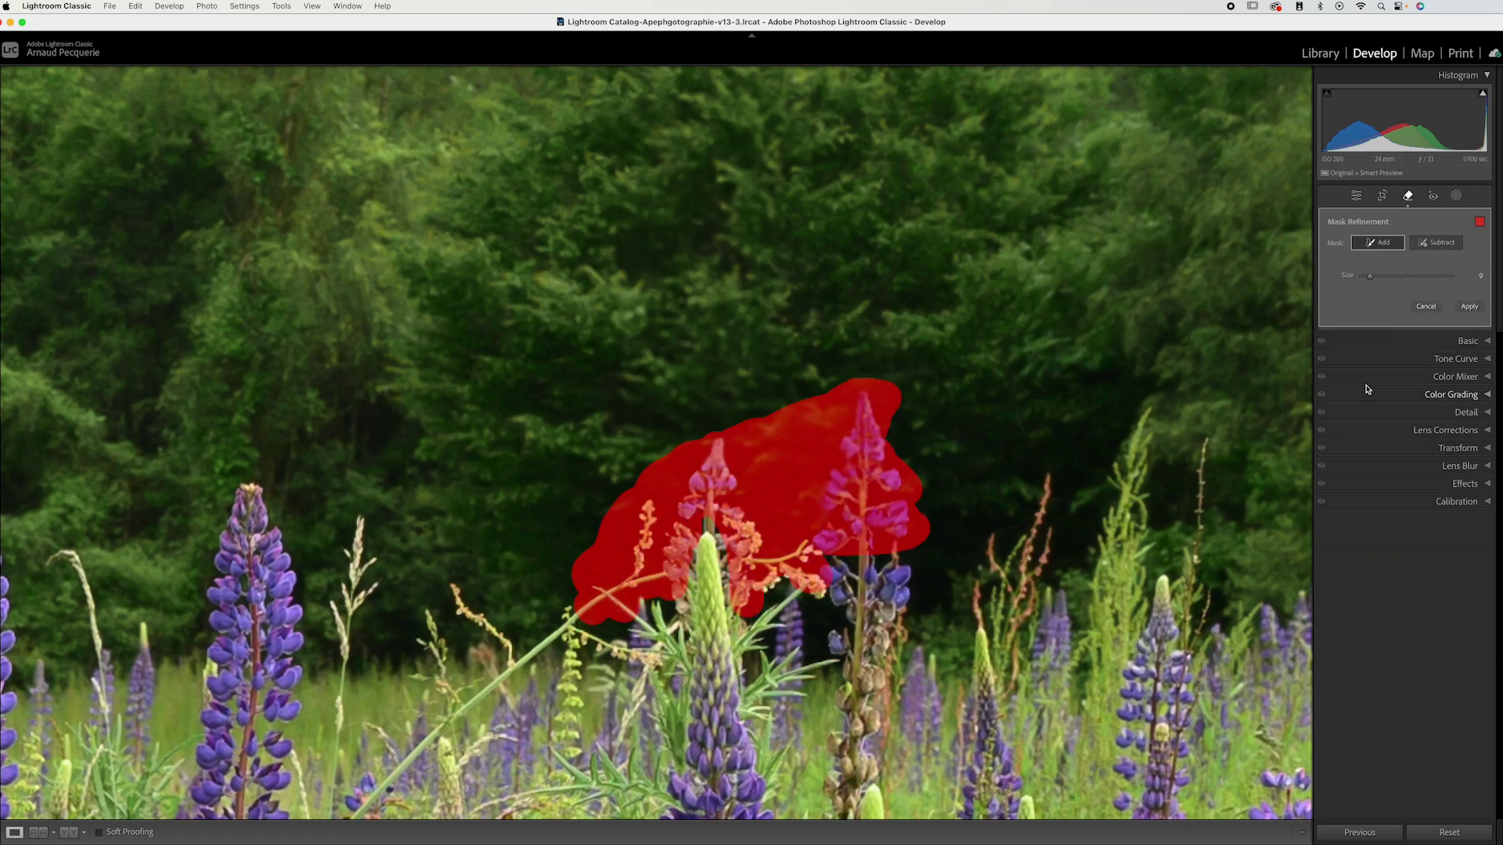
left_click(1469, 307)
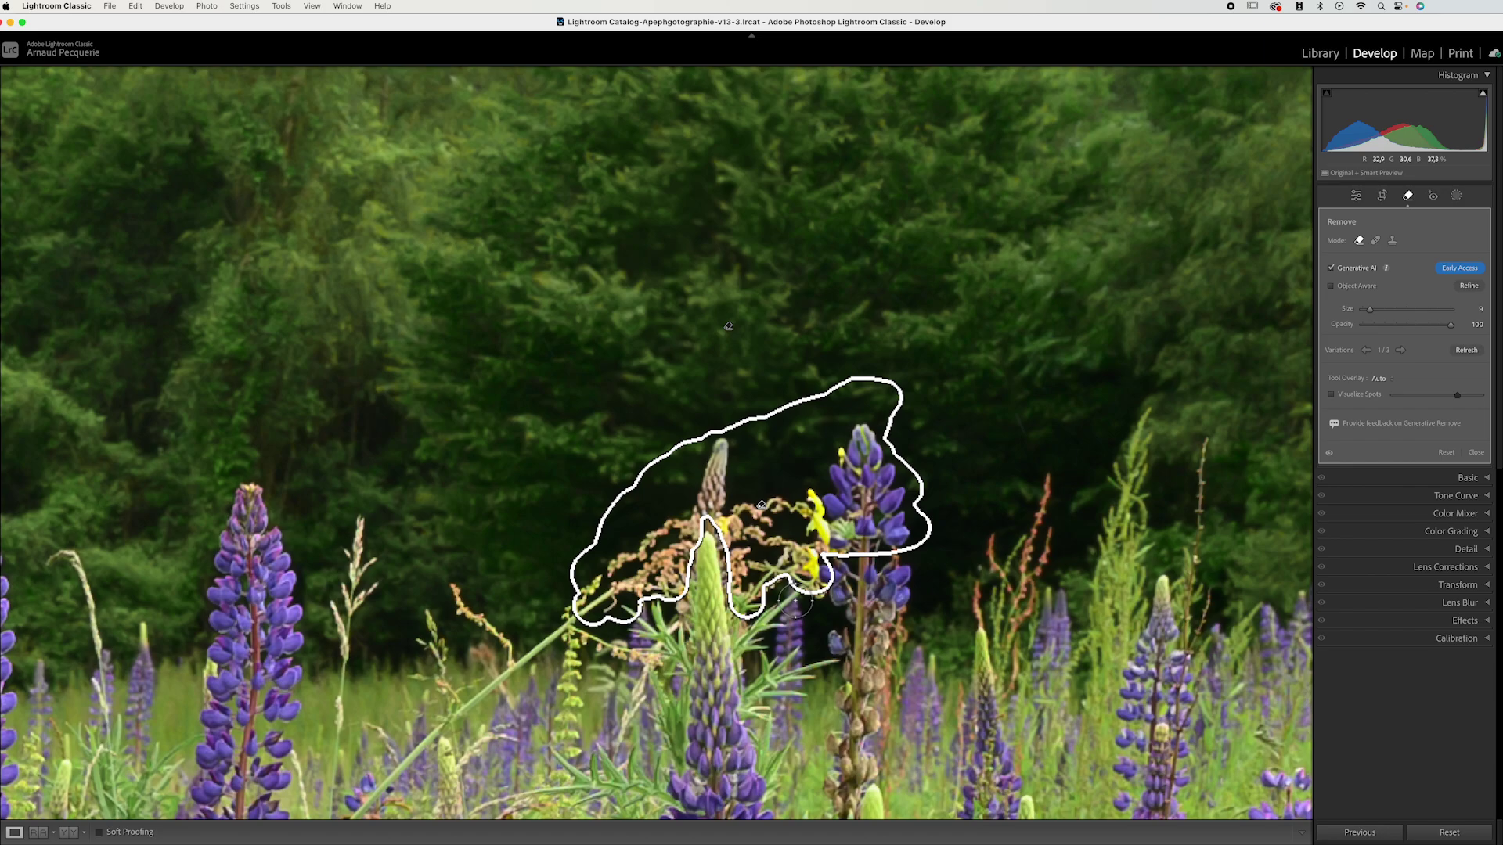
Step: Go through the variations of the second generative removal and choose variation 3
left_click(1401, 351)
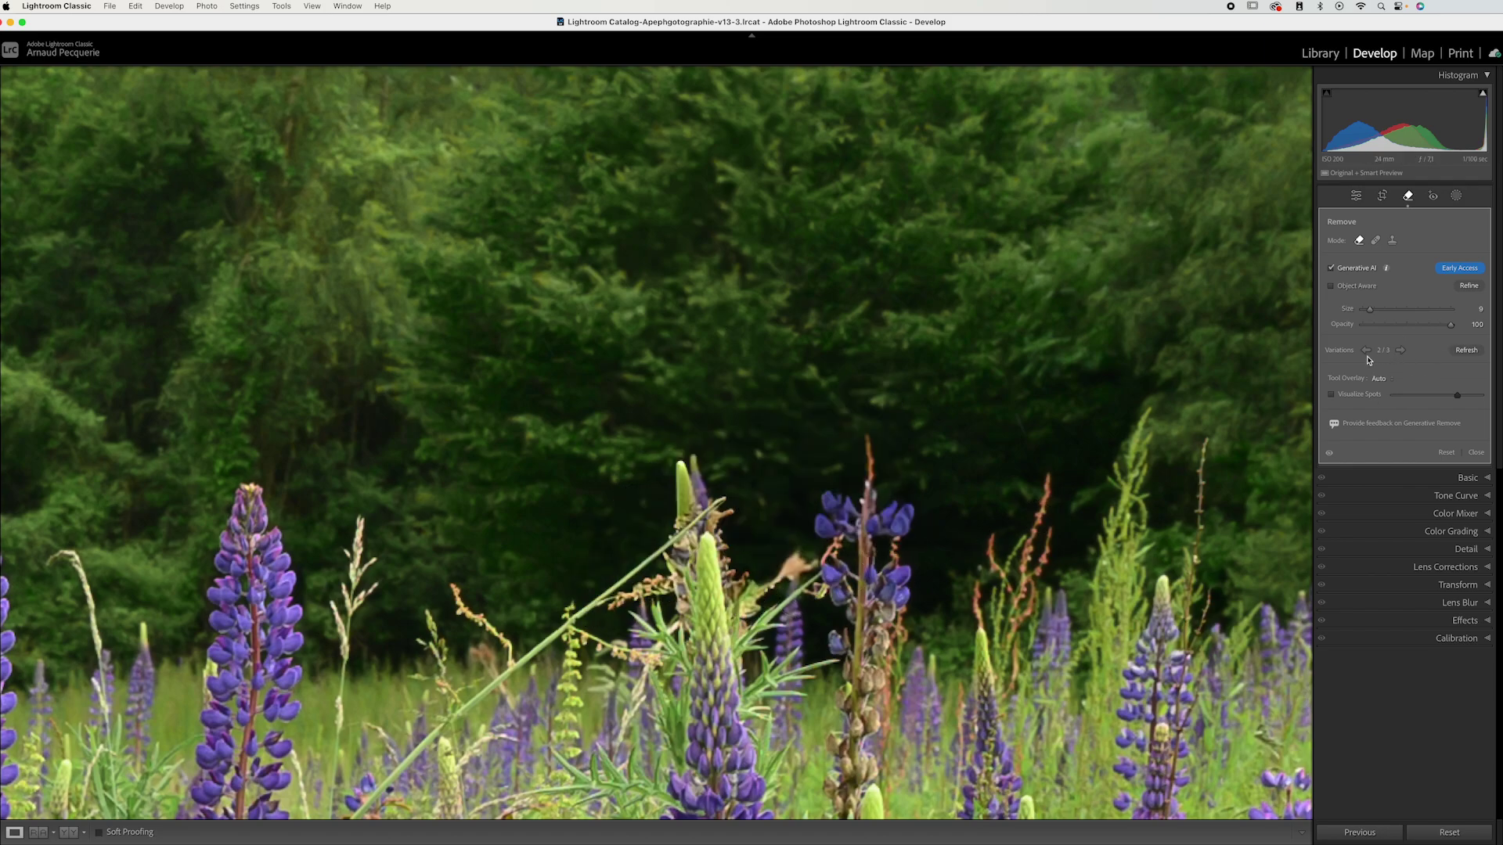
left_click(1367, 351)
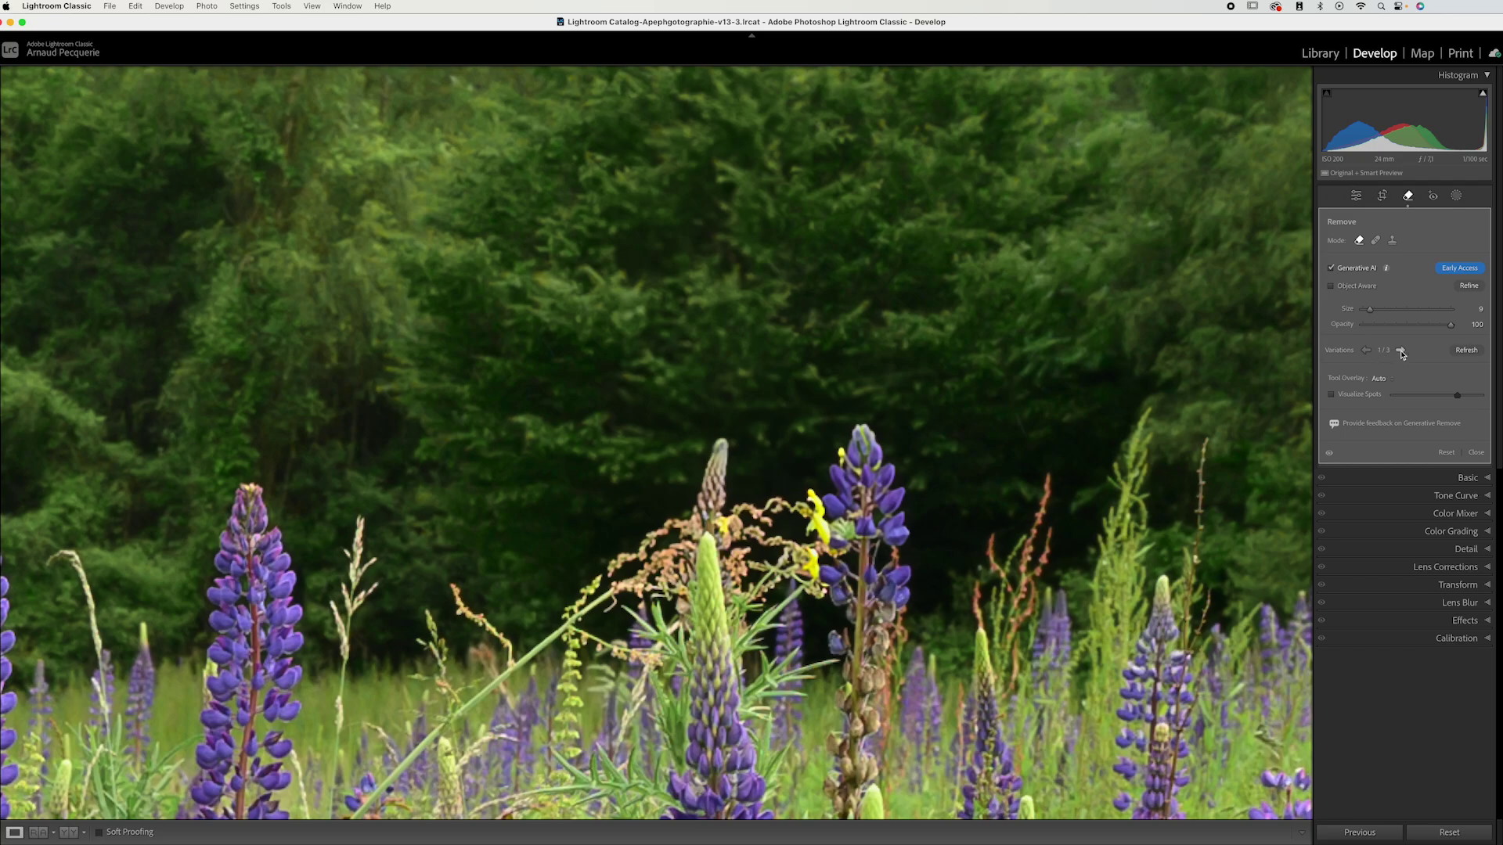
left_click(1401, 350)
left_click(1401, 351)
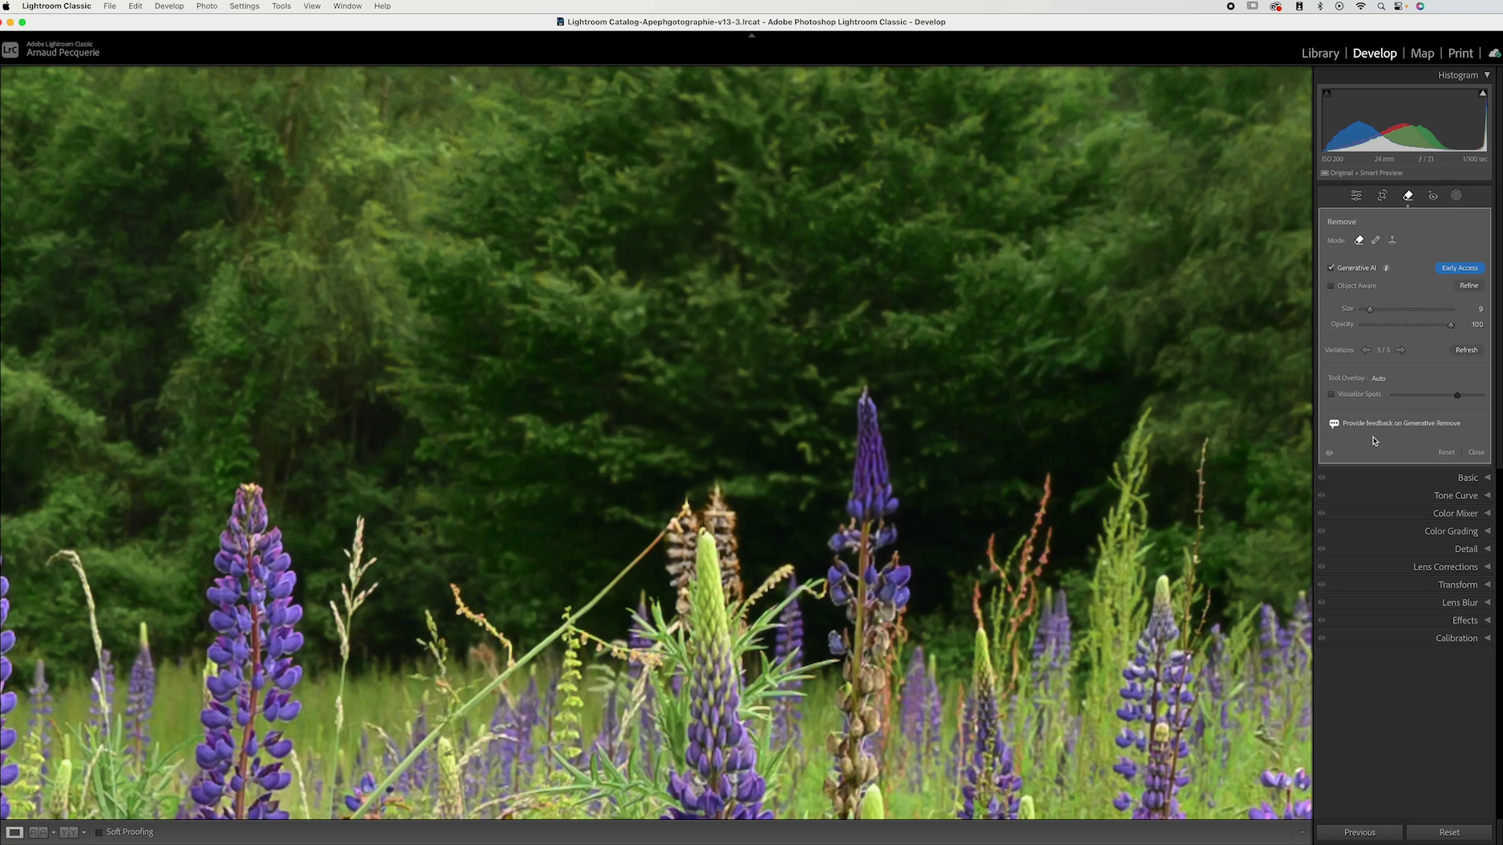
Step: Compare the retouched area with and without the removals up close, and review the whole photo
left_click(1329, 454)
left_click(1329, 454)
left_click(1329, 454)
left_click(1329, 454)
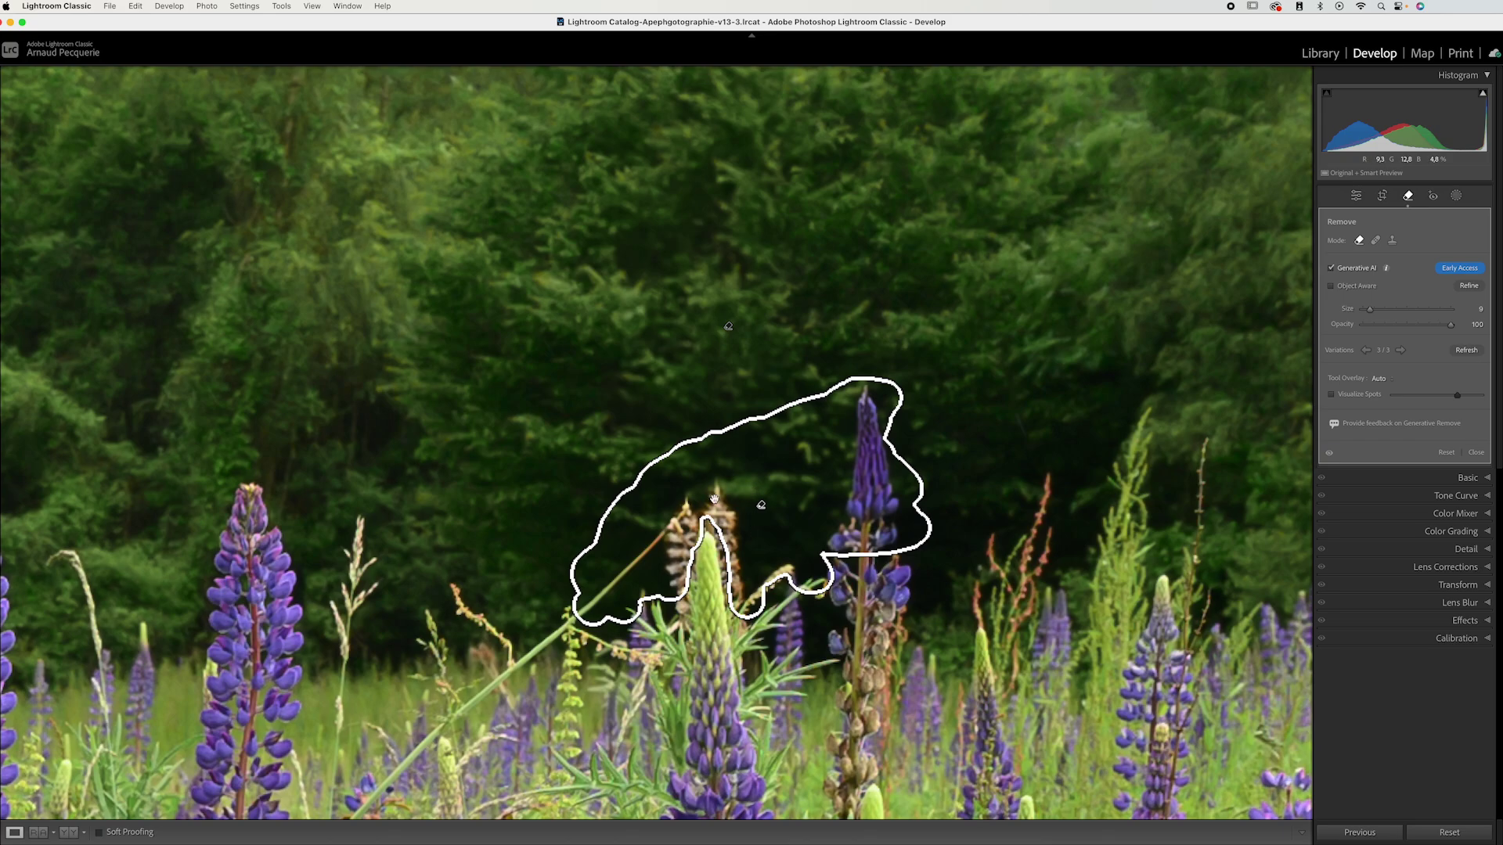
left_click(1329, 454)
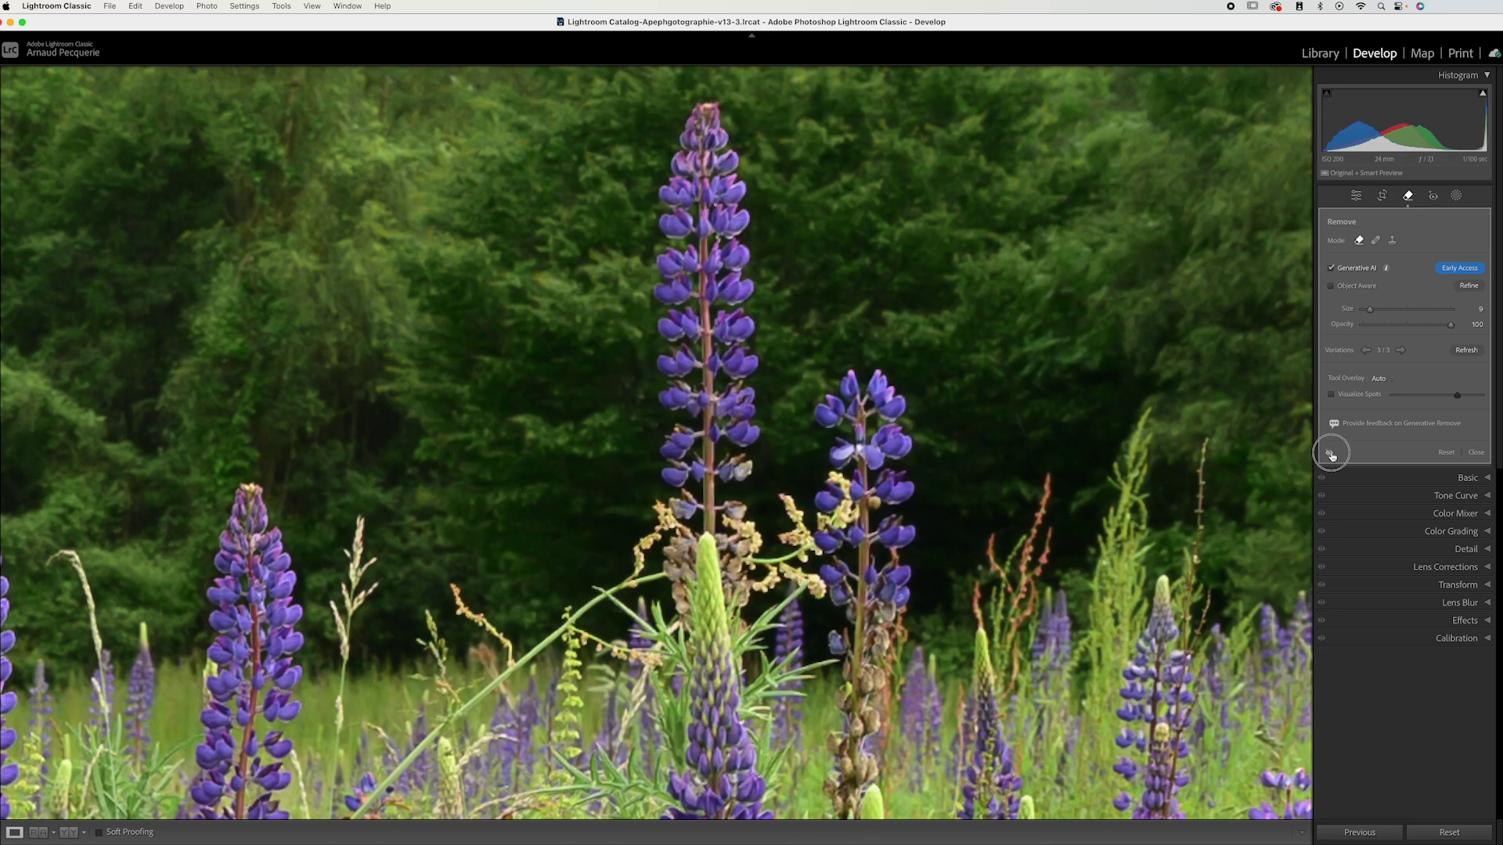
left_click(1329, 453)
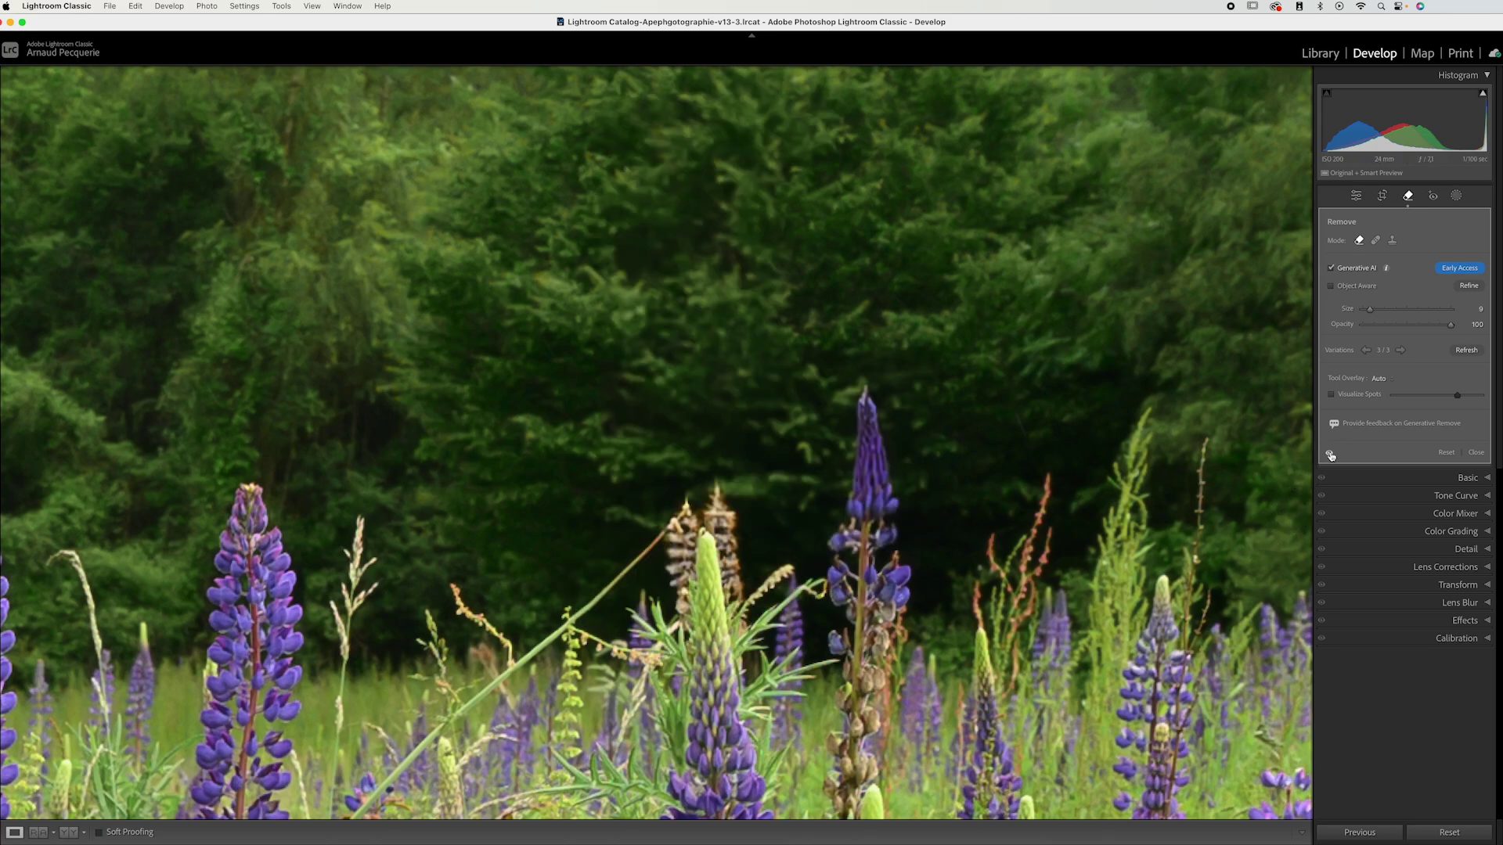
key("z")
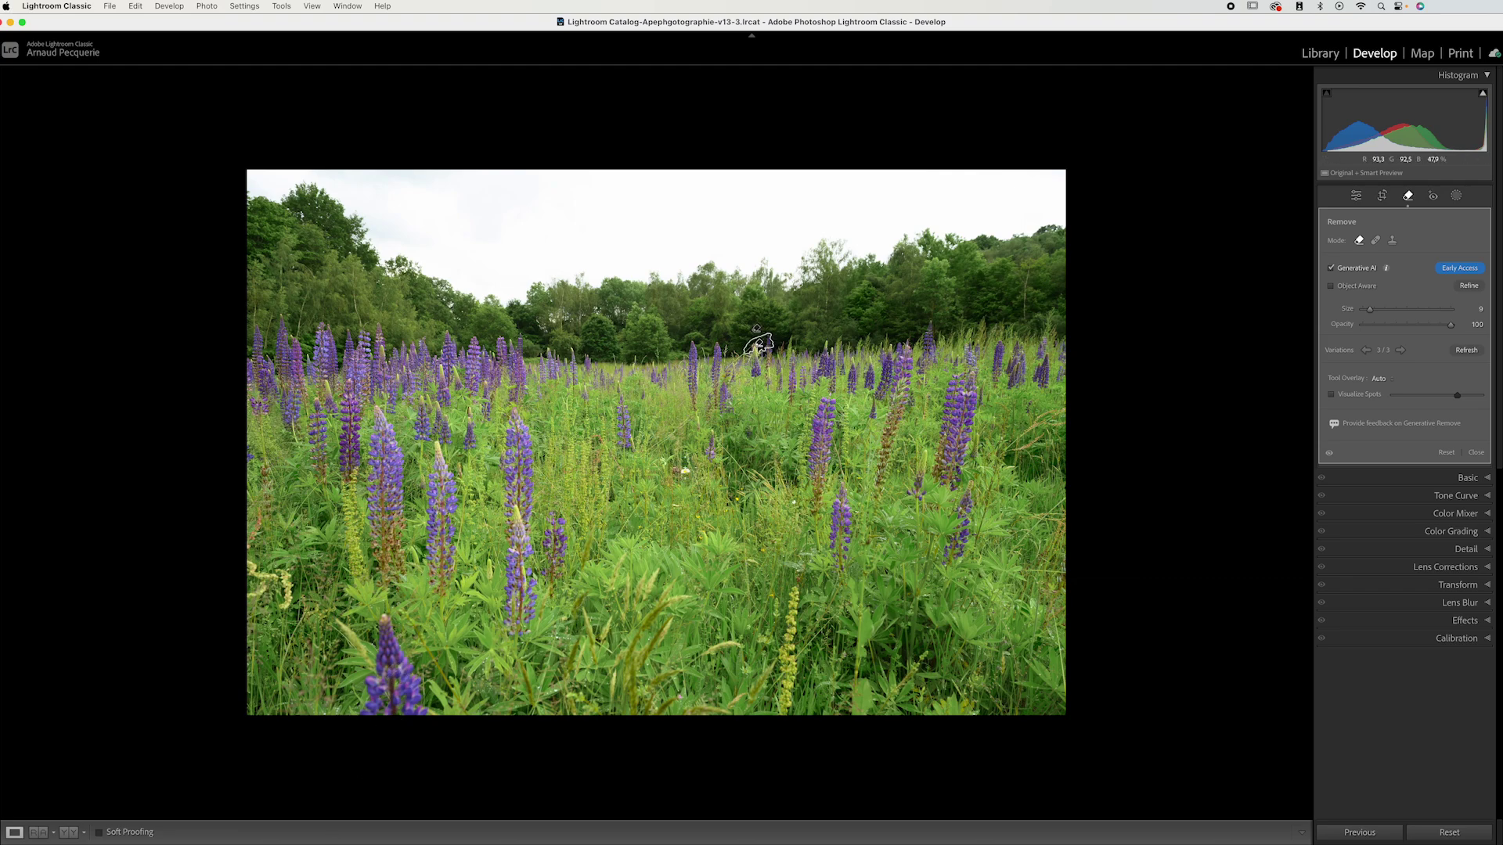
Step: Brush over the small white flower in the middle of the meadow and apply a generative removal
mouse_move(685, 472)
left_mouse_down()
mouse_move(671, 469)
mouse_move(699, 476)
left_mouse_up()
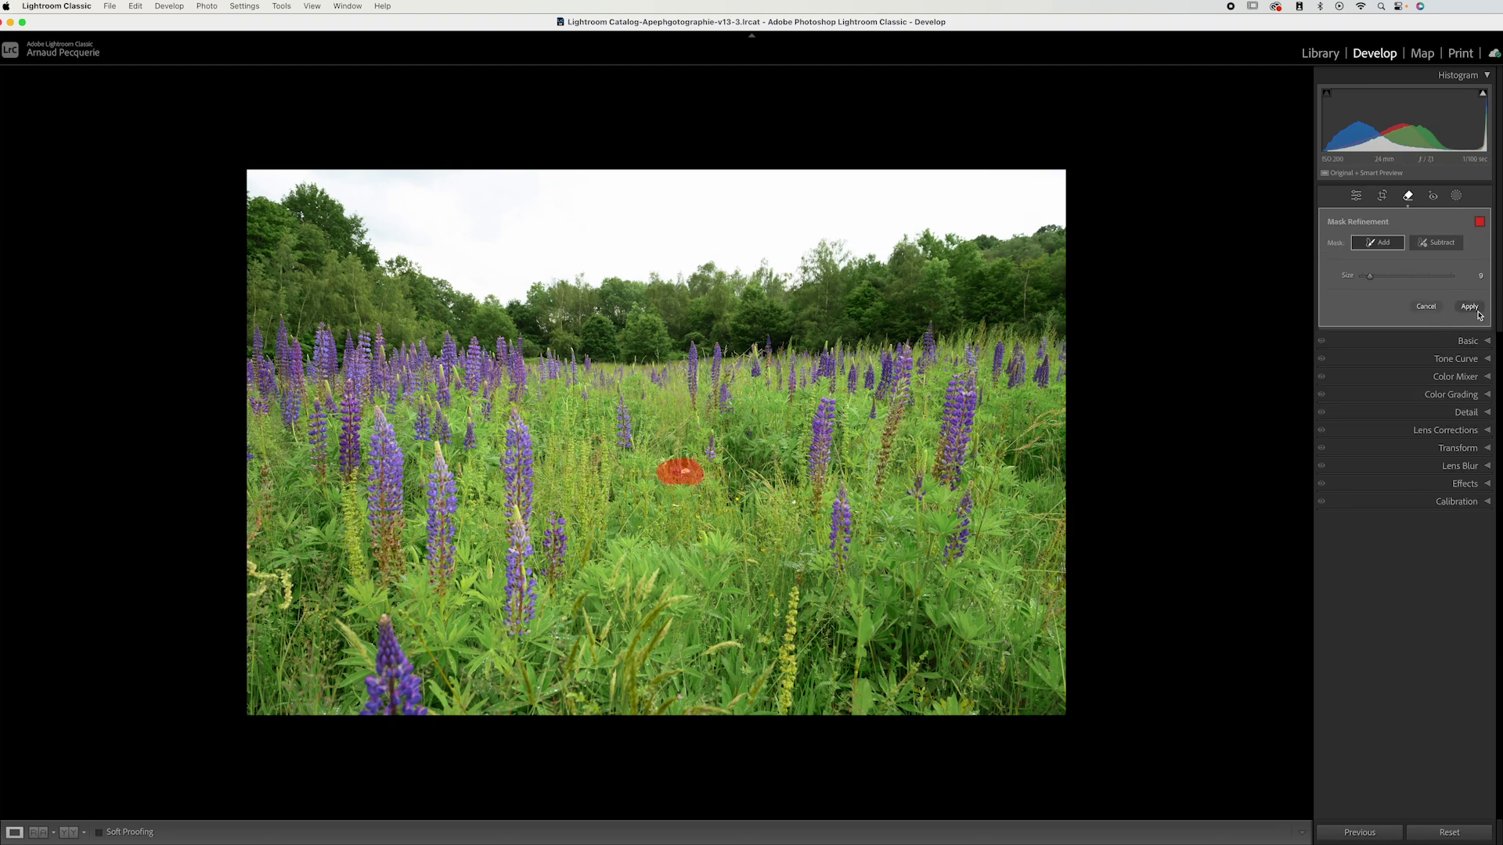
left_click(1470, 307)
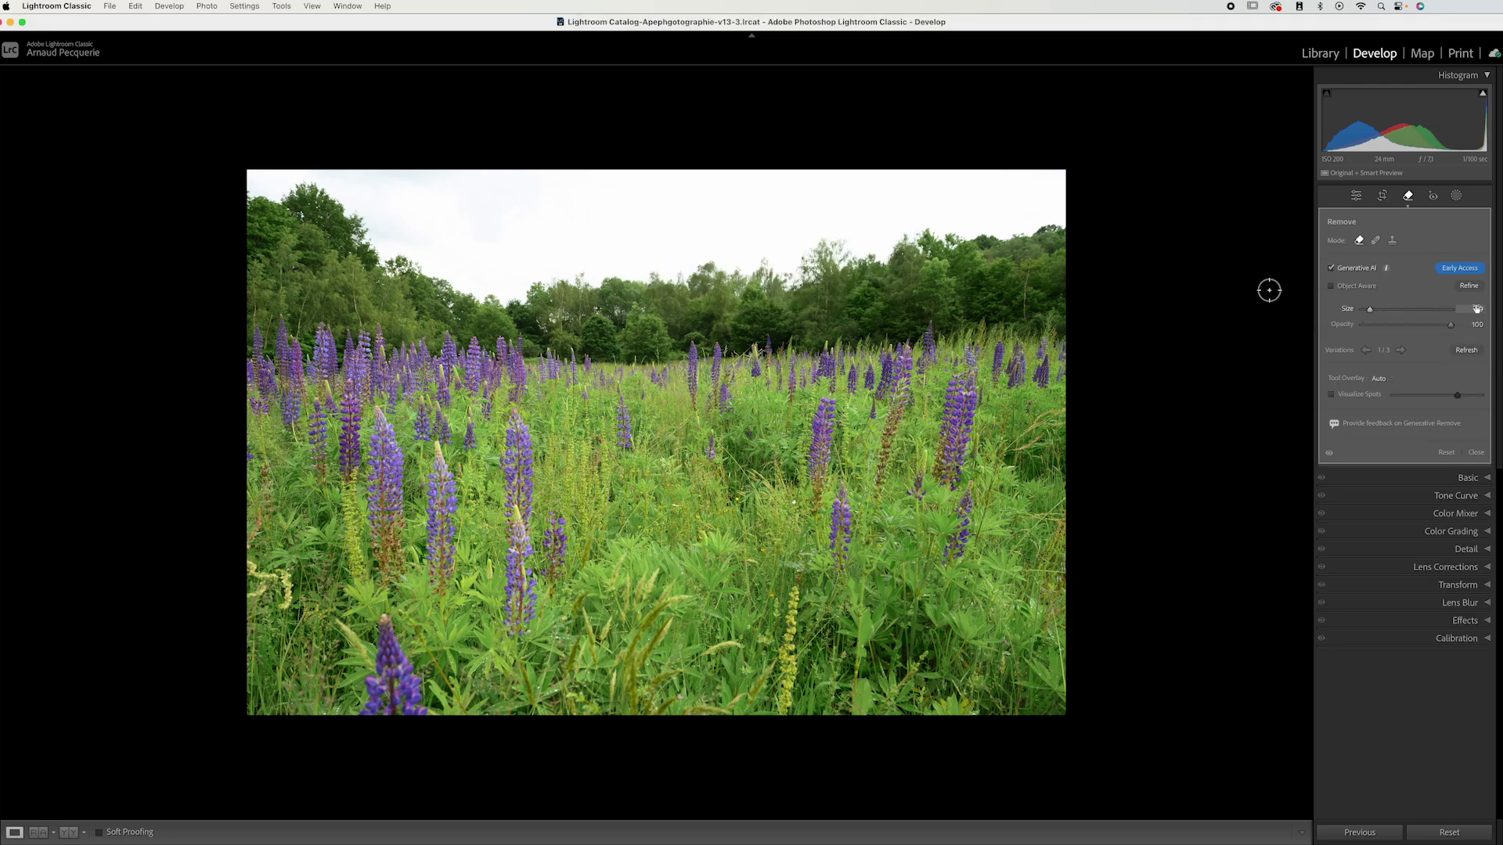
Step: Compare the three variations of the white flower's removal up close and choose variation 3
left_click(1401, 350)
left_click(1400, 349)
key("z")
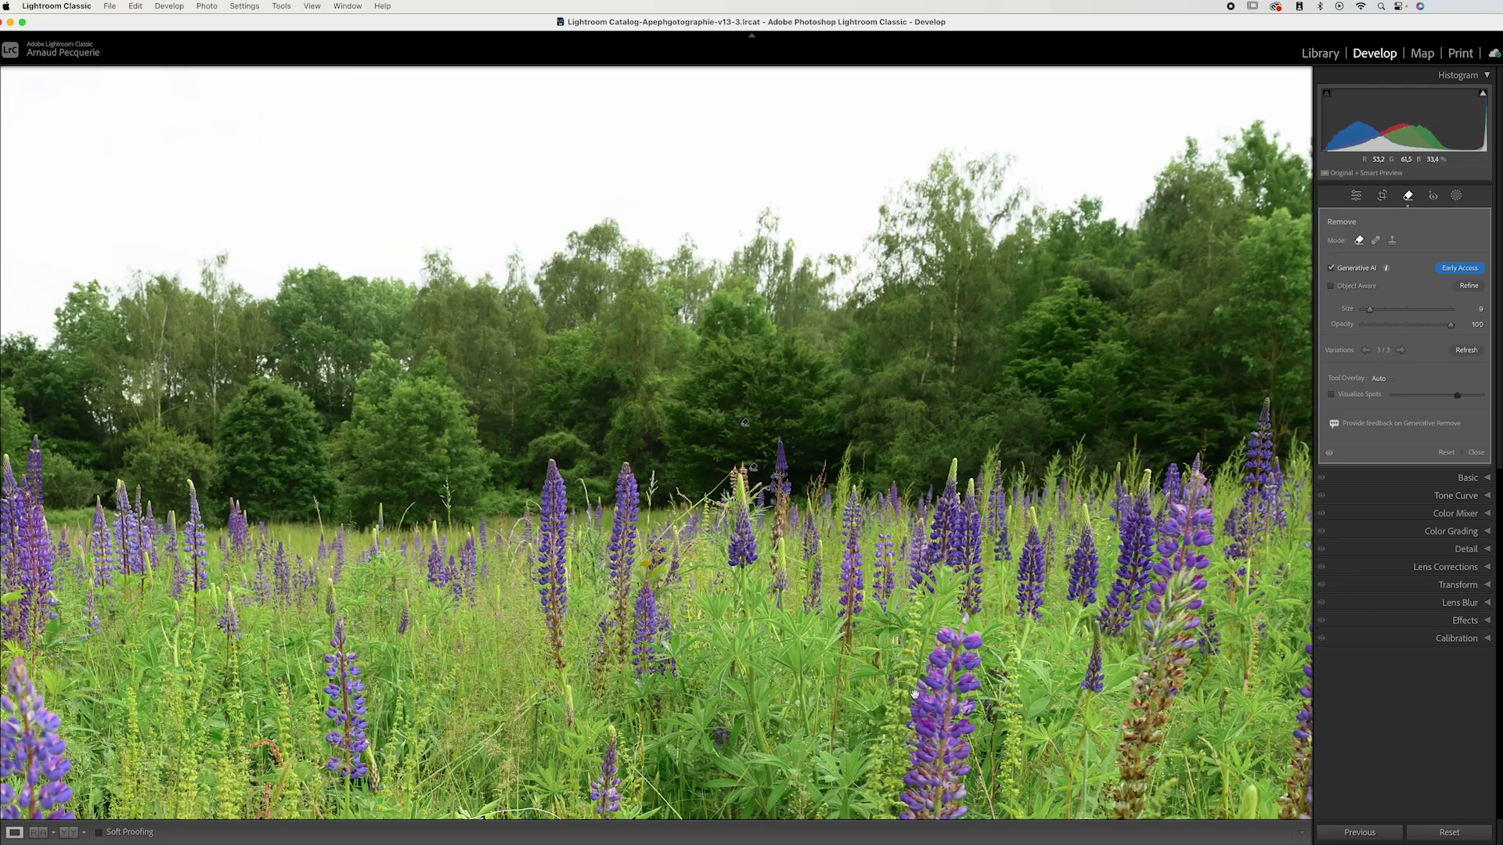
left_click_drag(788, 762, 960, 249)
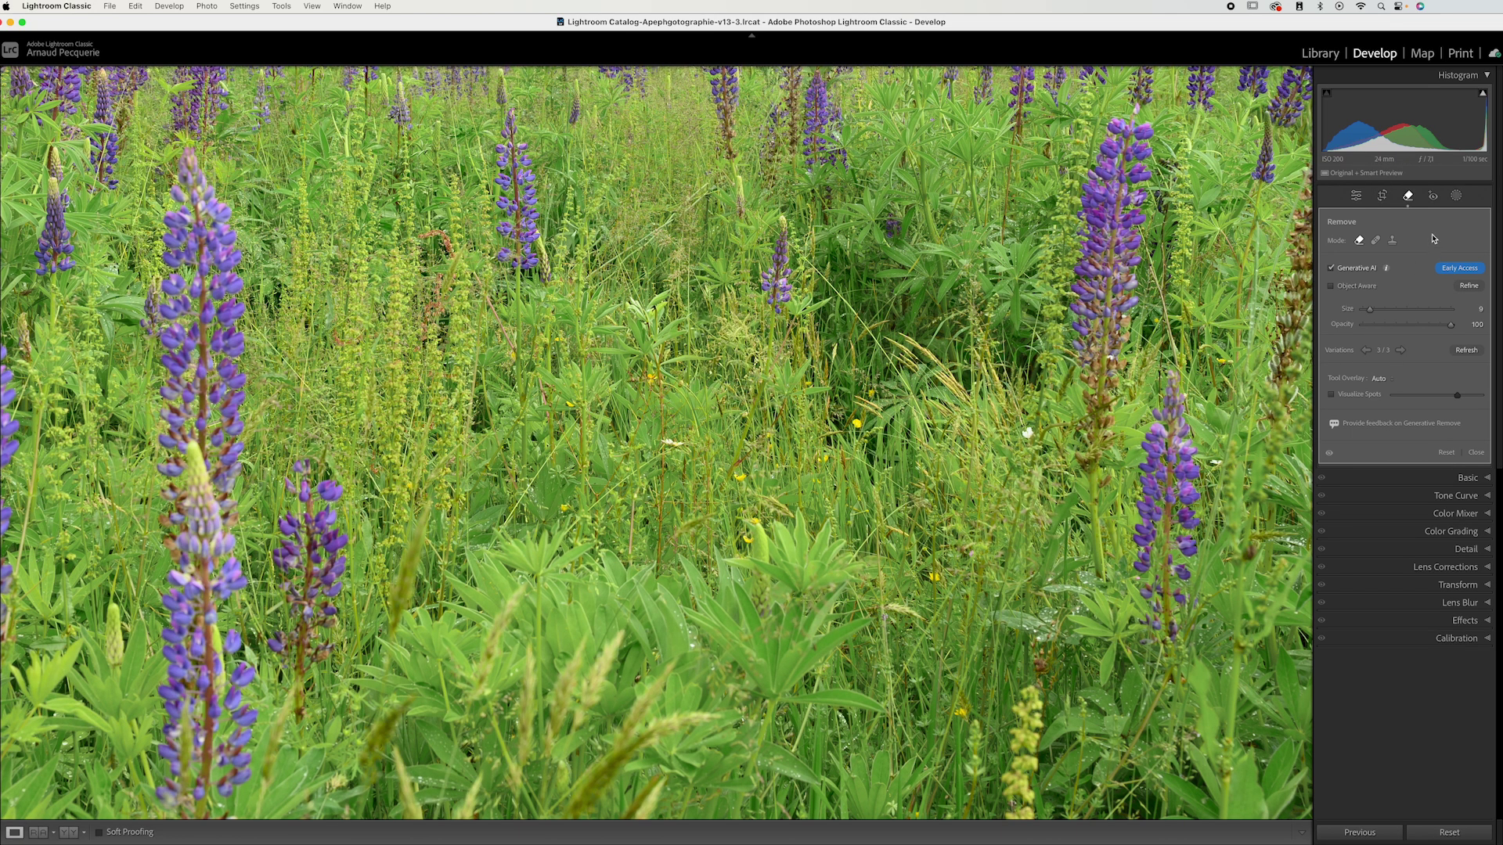
left_click(1366, 352)
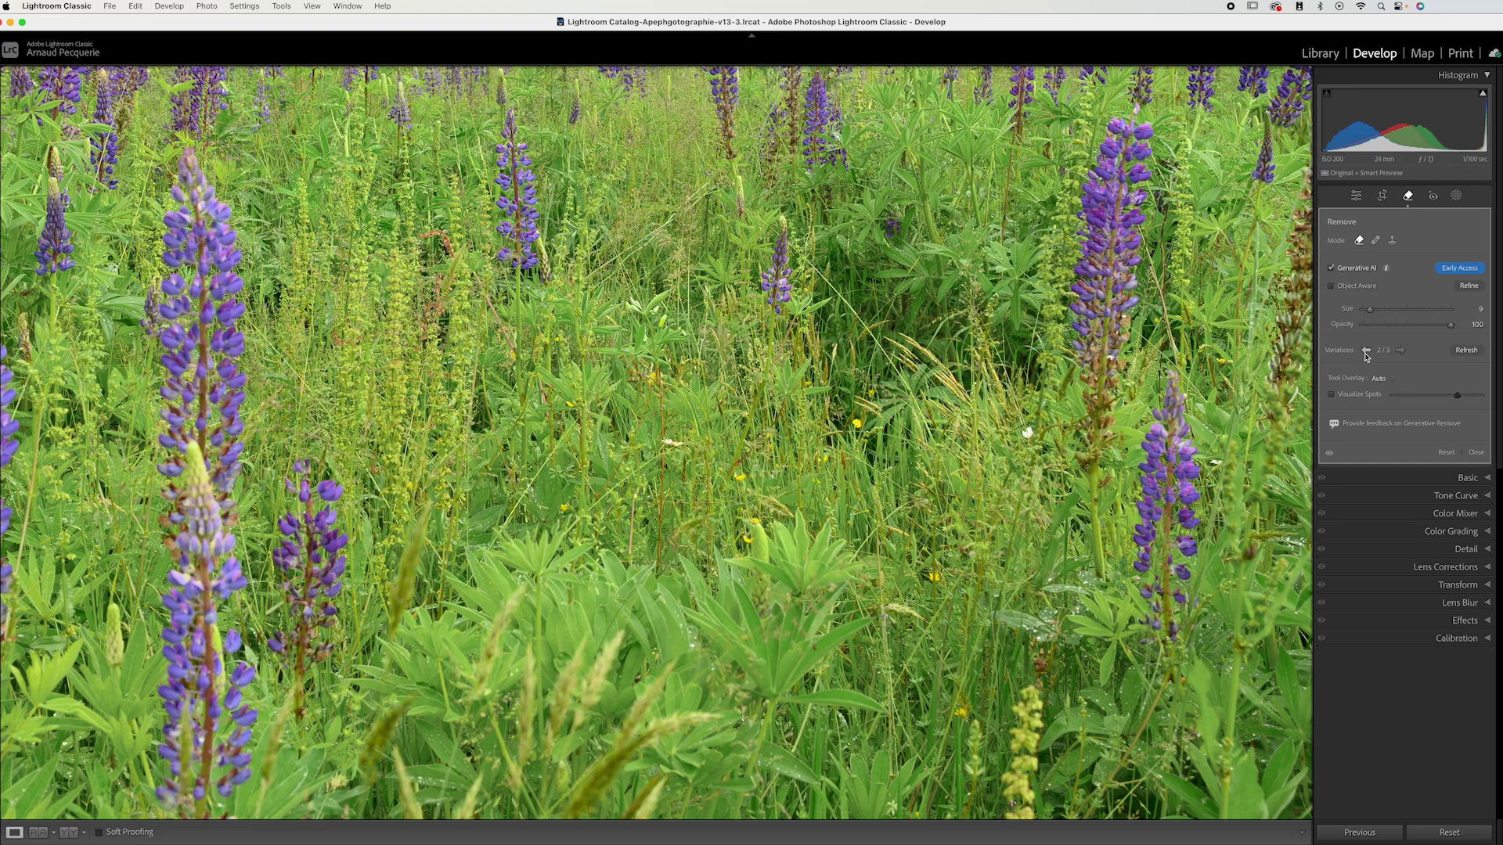
left_click(1366, 351)
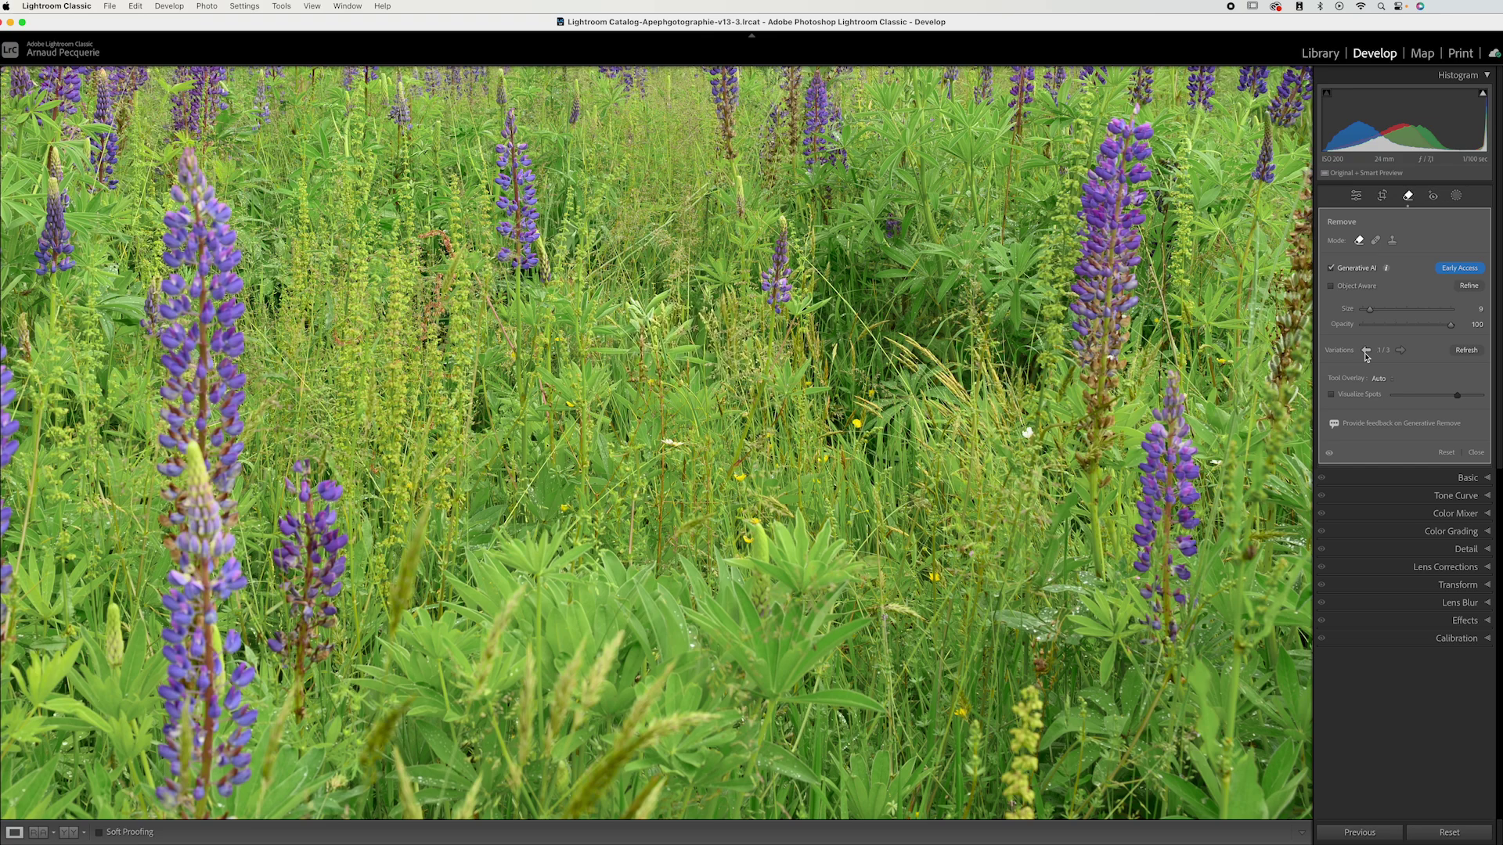
left_click(1403, 352)
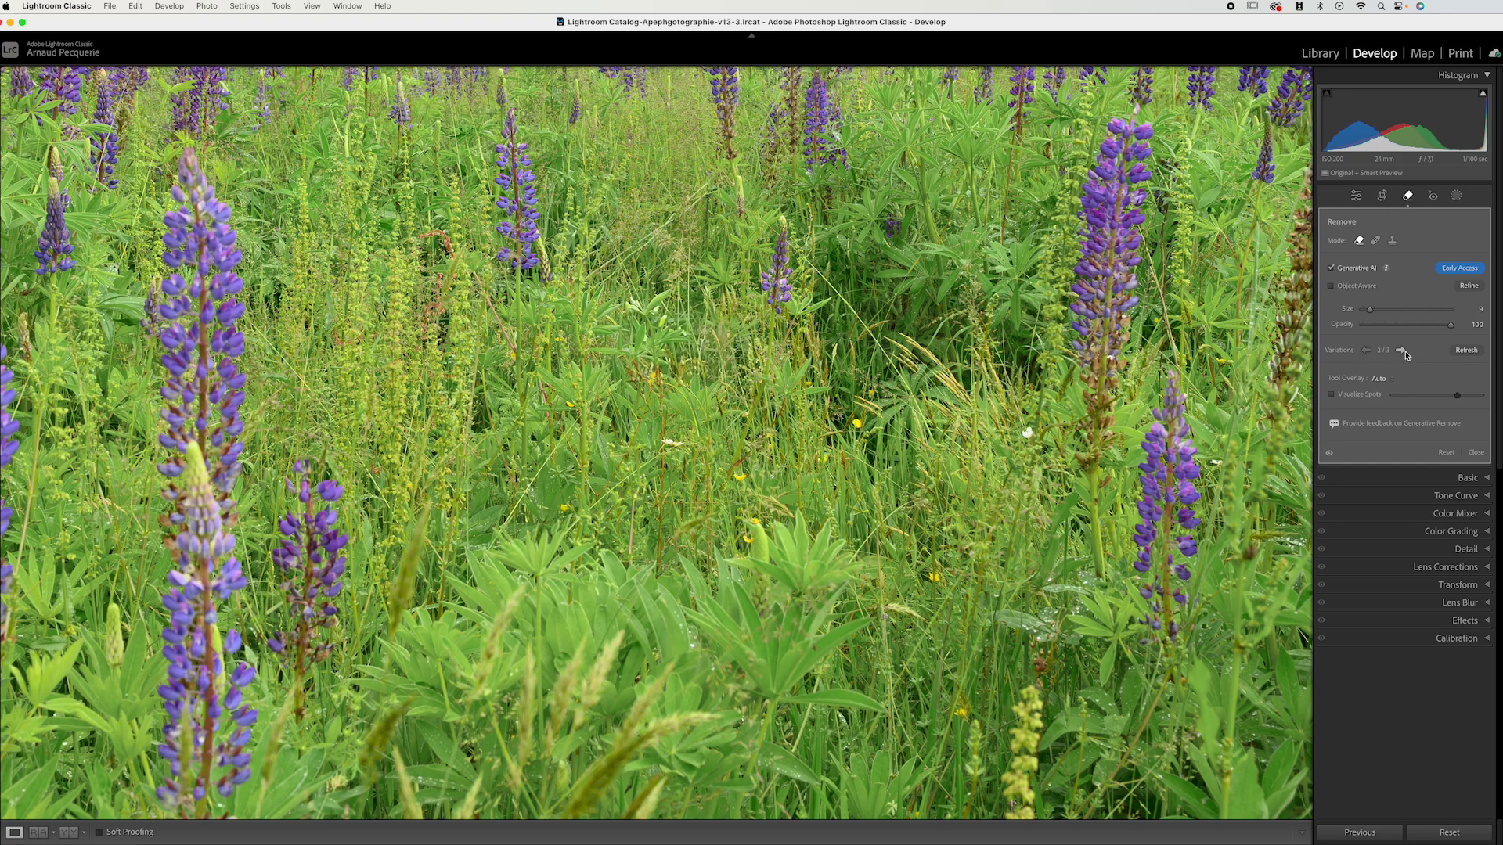
left_click(1403, 353)
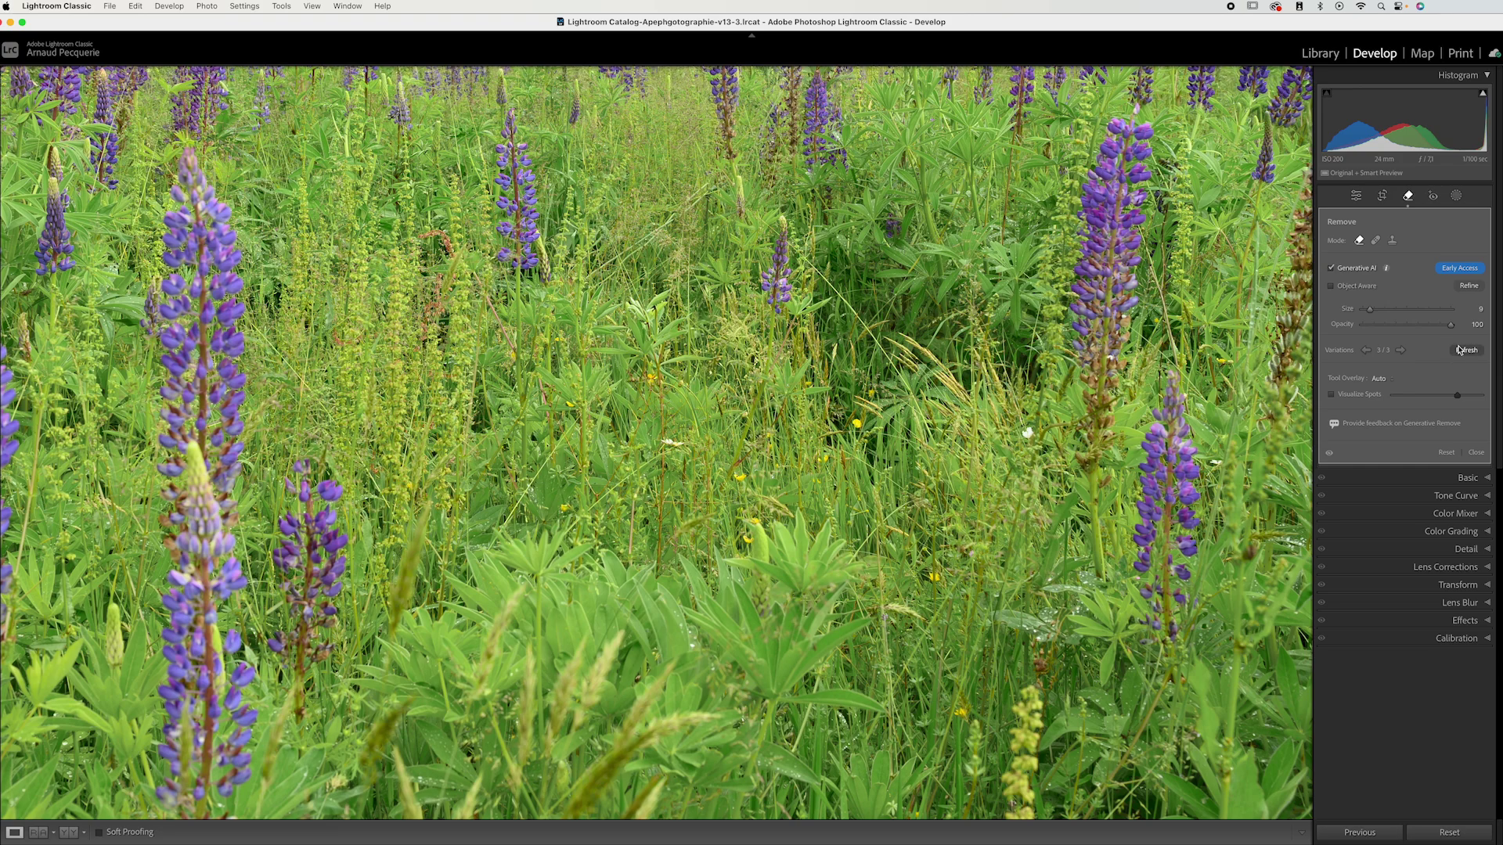
mouse_move(1450, 327)
left_mouse_down()
mouse_move(1394, 327)
mouse_move(1466, 326)
left_mouse_up()
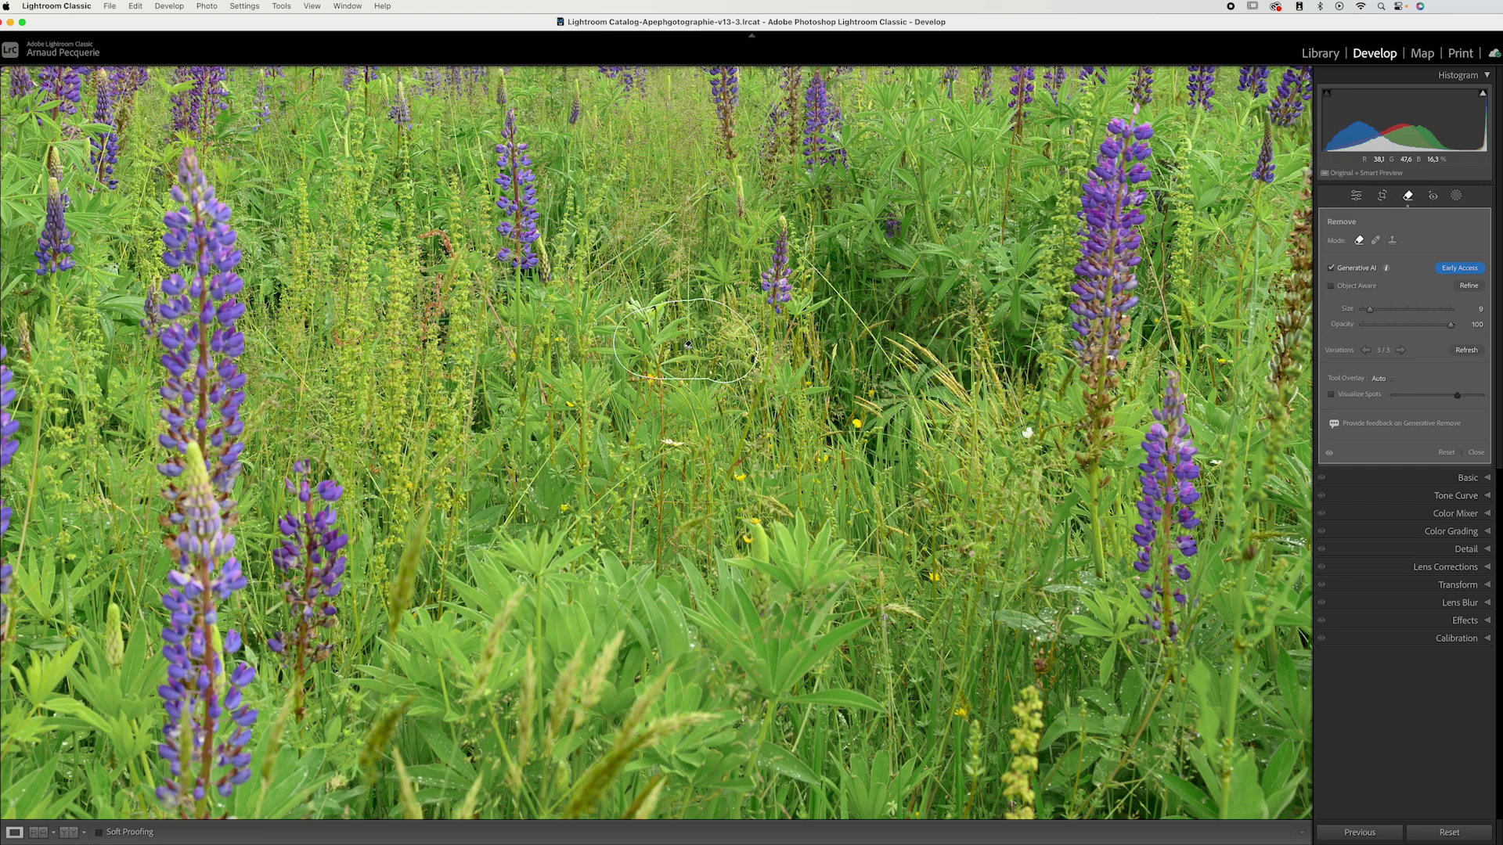
Step: Brush over the thin pale stalk standing against the round bush at the meadow's far edge, and apply a generative removal
left_click(842, 244)
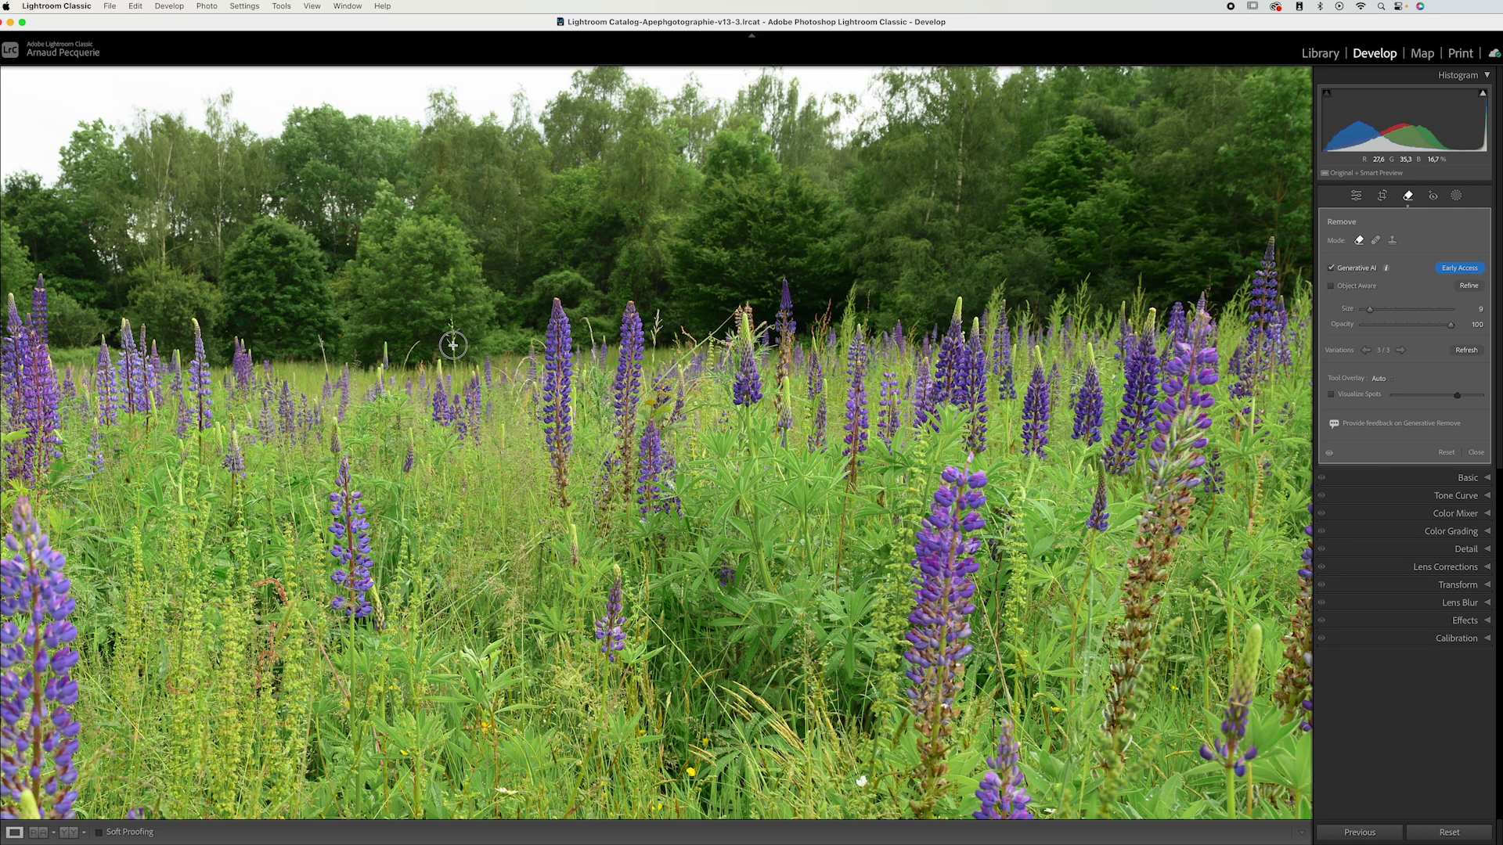
left_click_drag(452, 323, 454, 357)
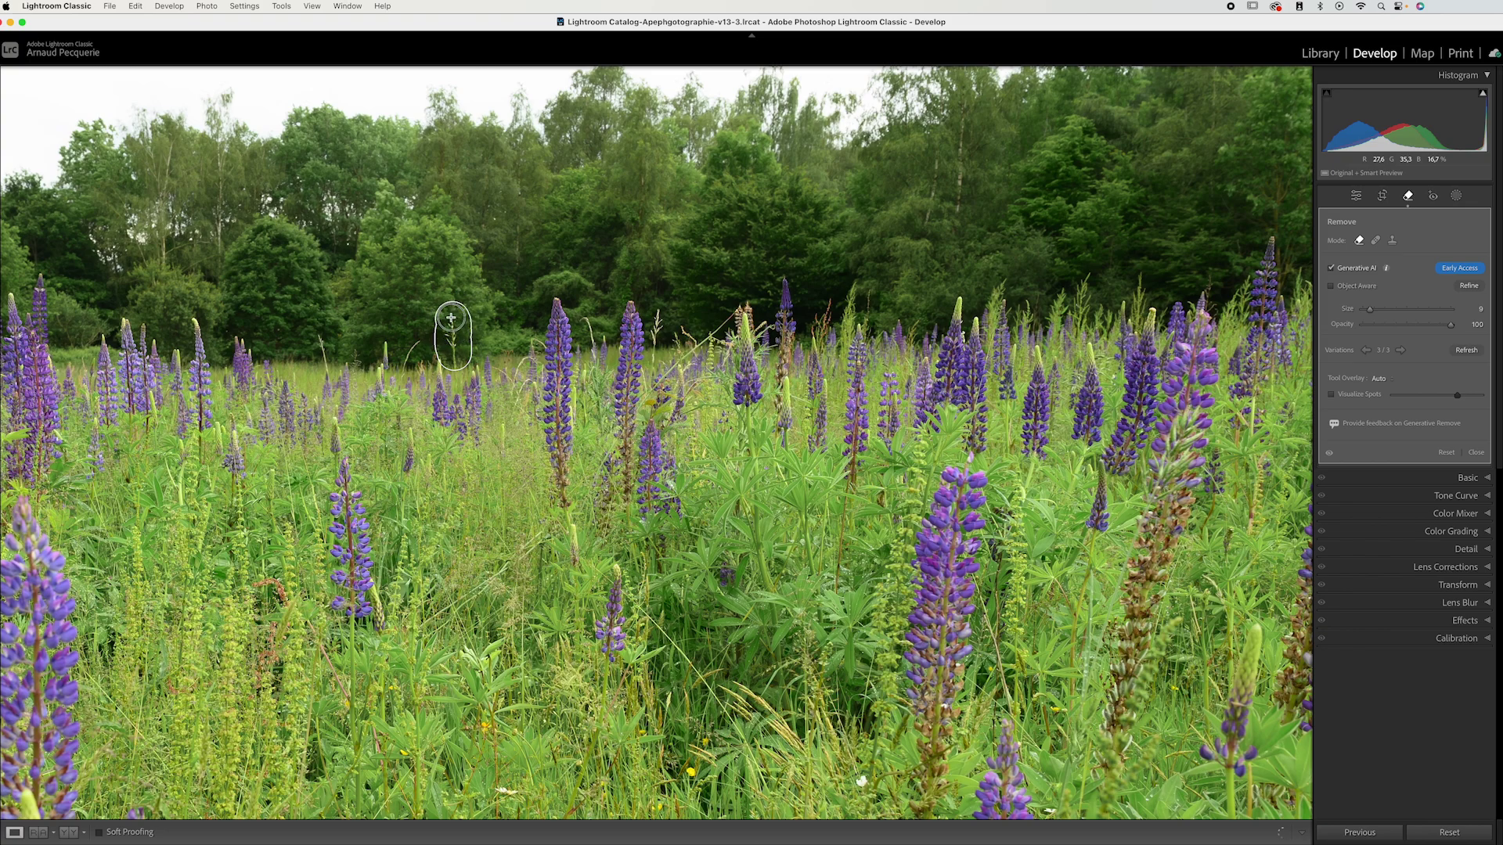
left_click(453, 332)
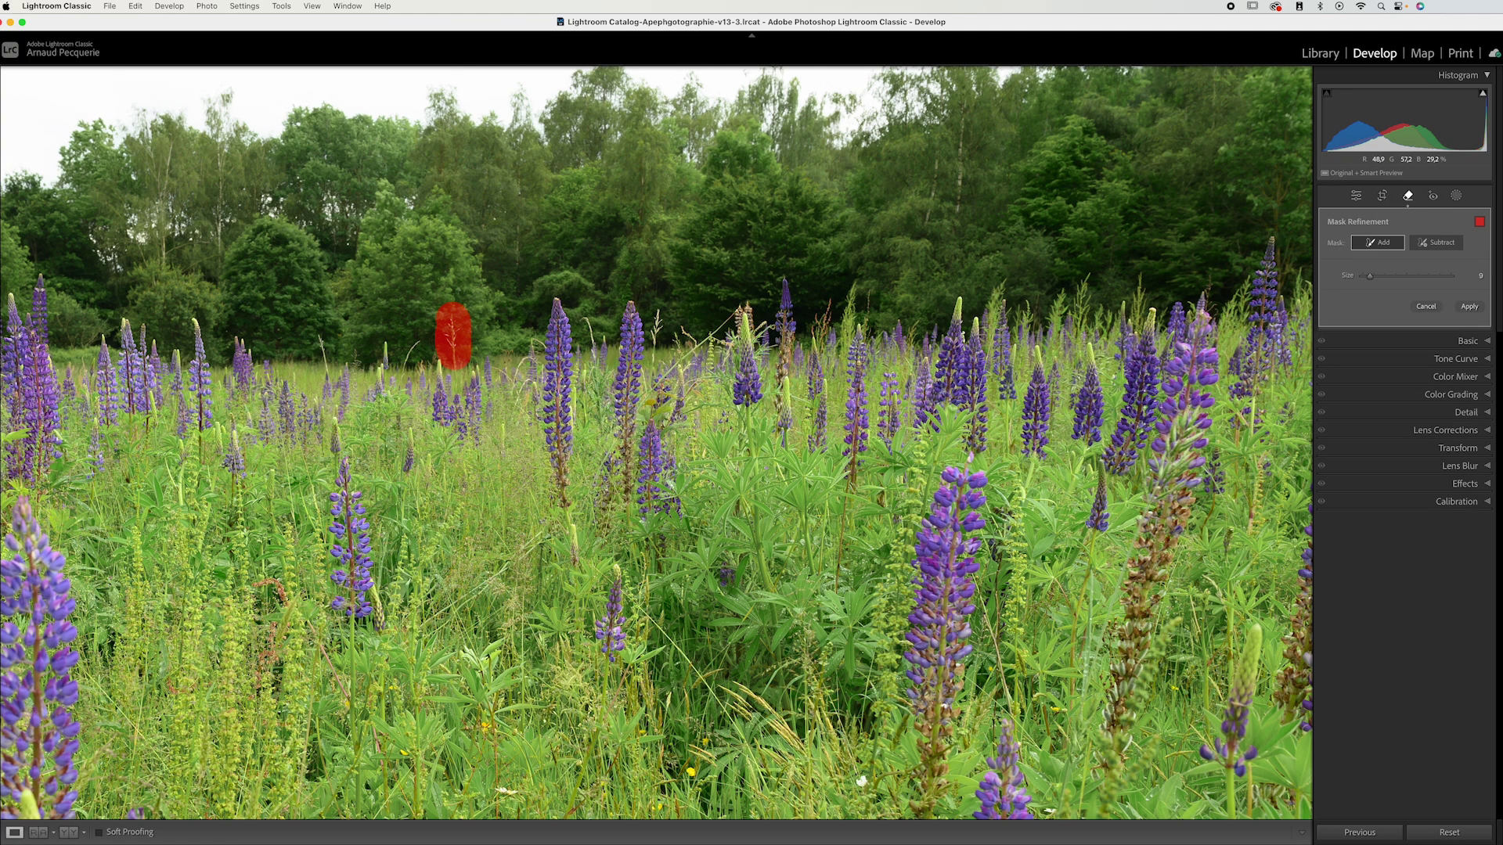
left_click(1469, 306)
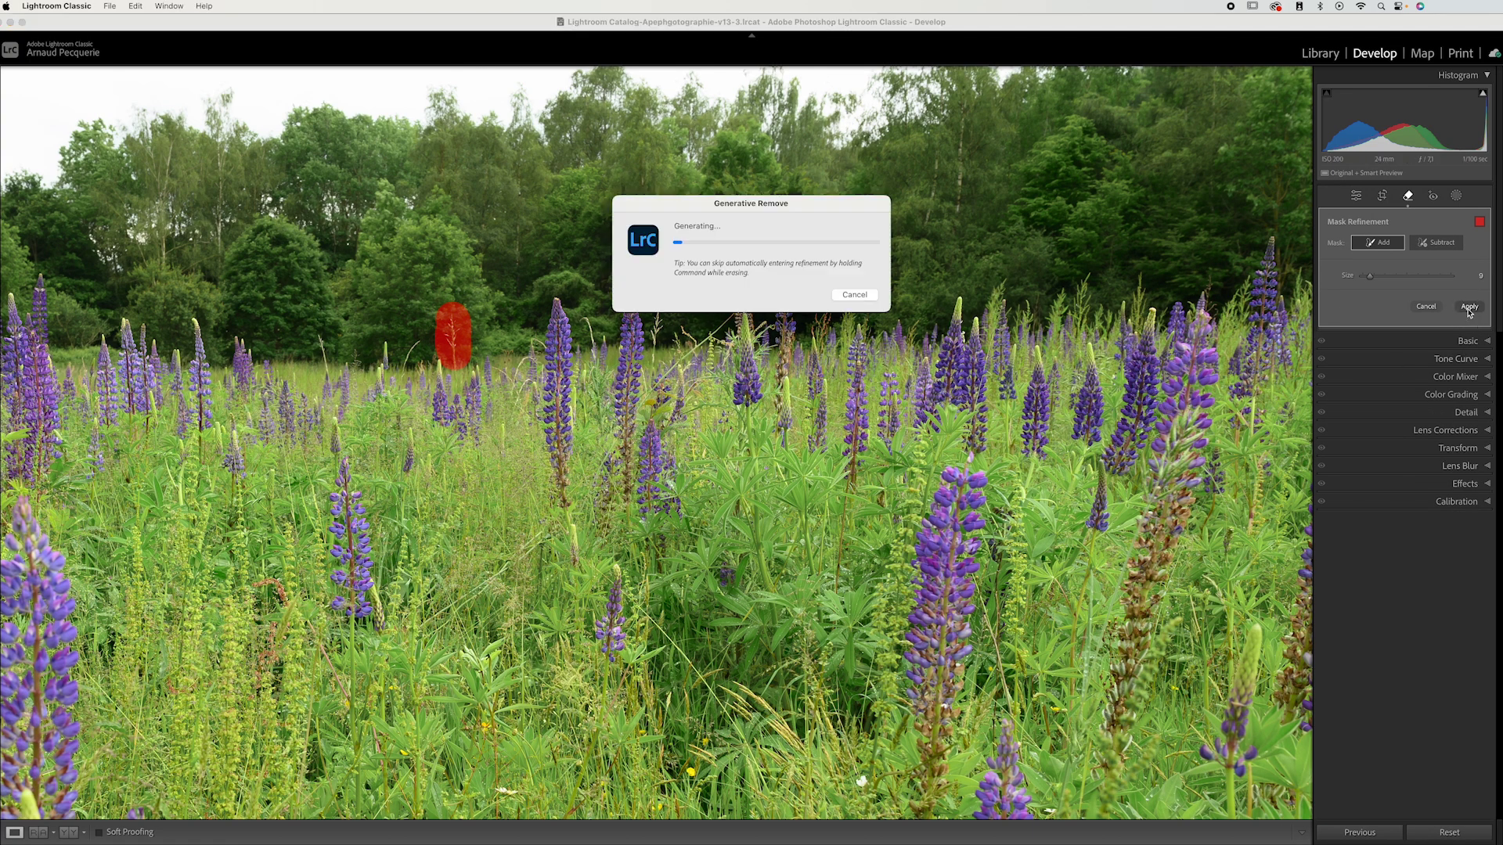